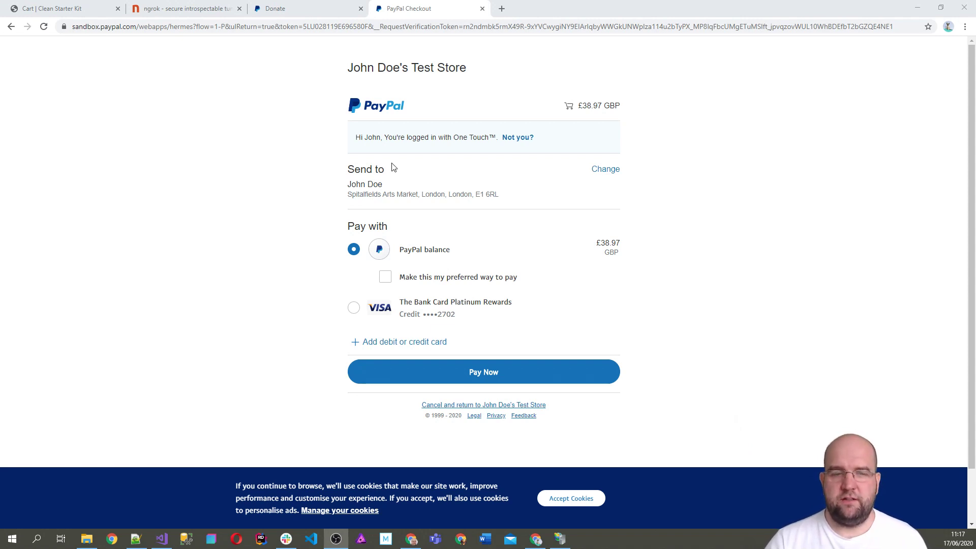
Return to the shop's cart holding one Umbraco UK Festival 2020 Ticket at £125.00.
left_click(68, 11)
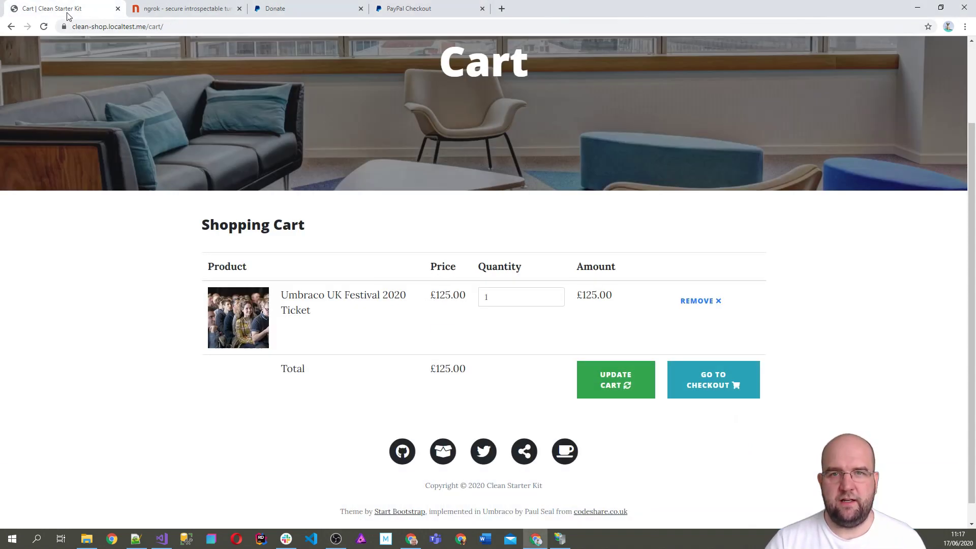
Change the address from cart/ to /umbraco and log in with the admin email and password.
left_click(166, 30)
left_click(186, 26)
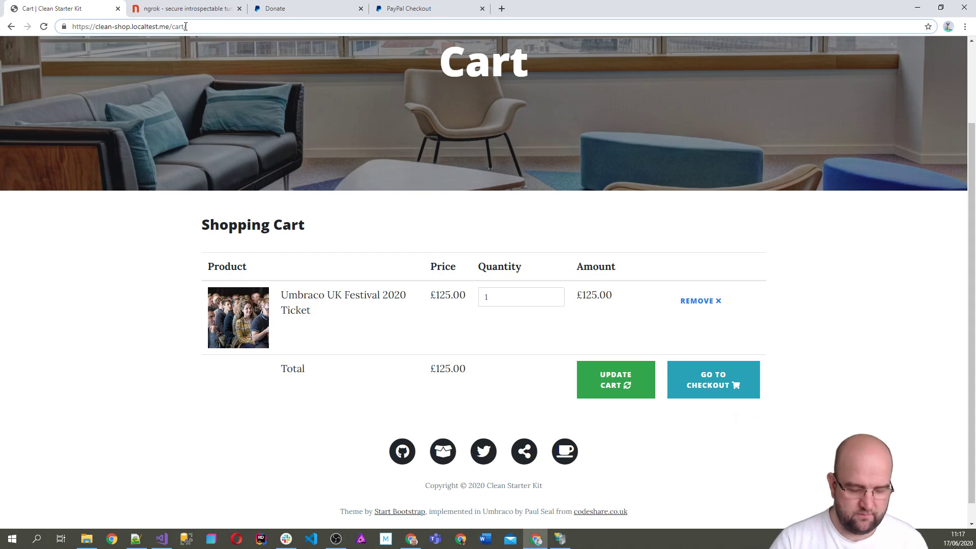
double_click(186, 26)
type("umbraco")
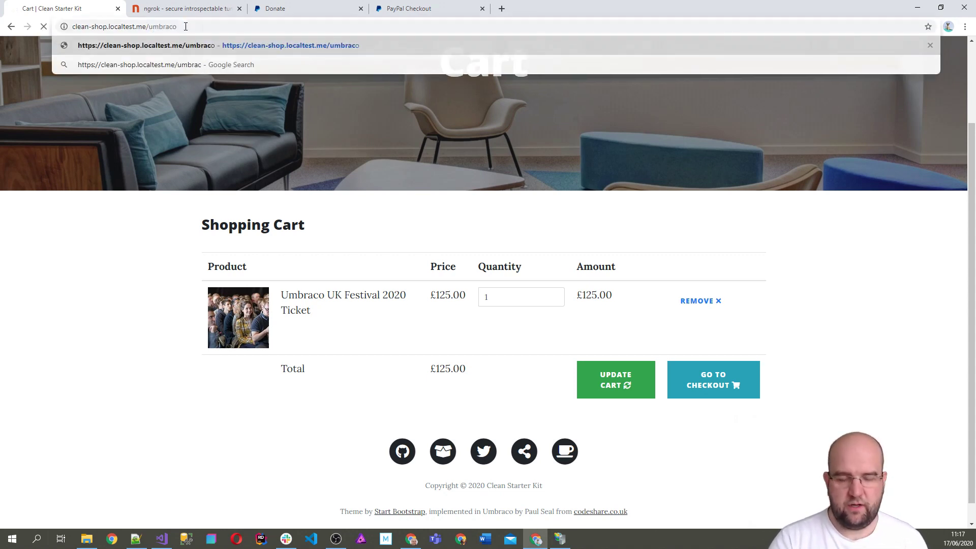
key("Return")
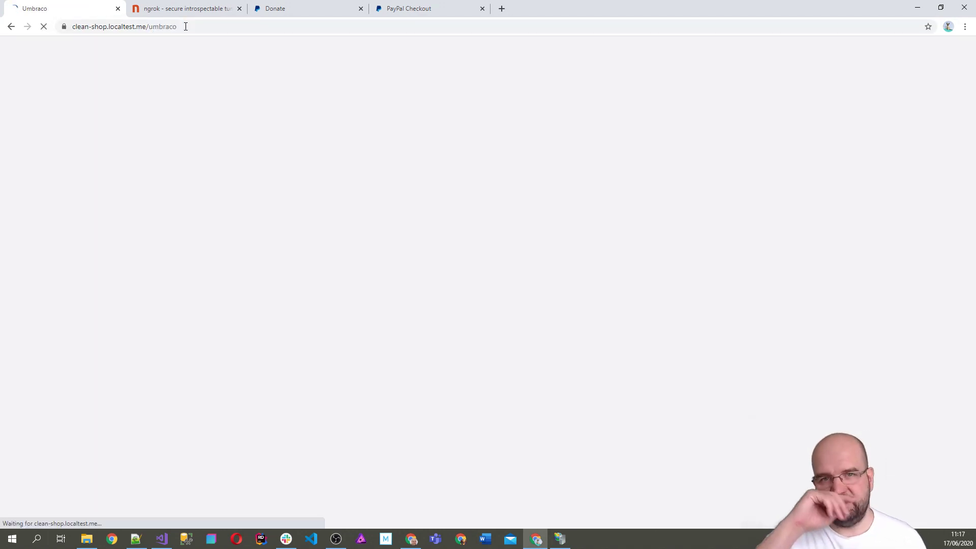
type("admin@admin.com")
key("Tab")
type("•")
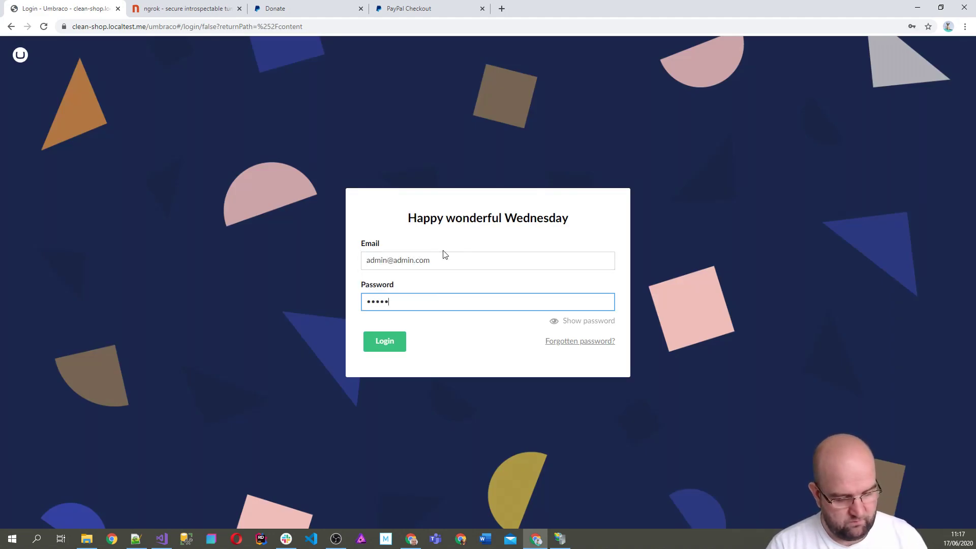
key("Return")
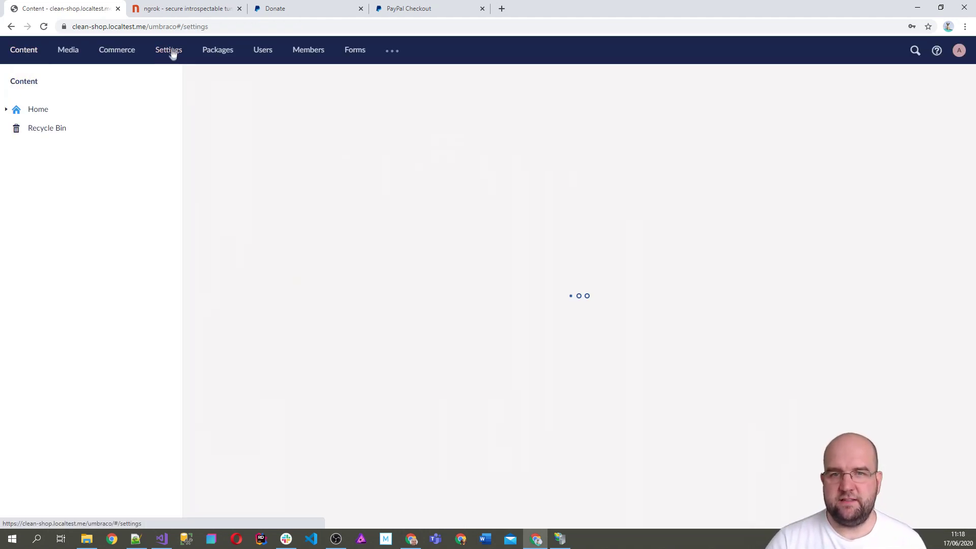
Check Settings > Vendr > Stores > Clean Shop > Payment Methods, finding only Invoicing, then go to Visual Studio.
left_click(169, 50)
left_click(7, 109)
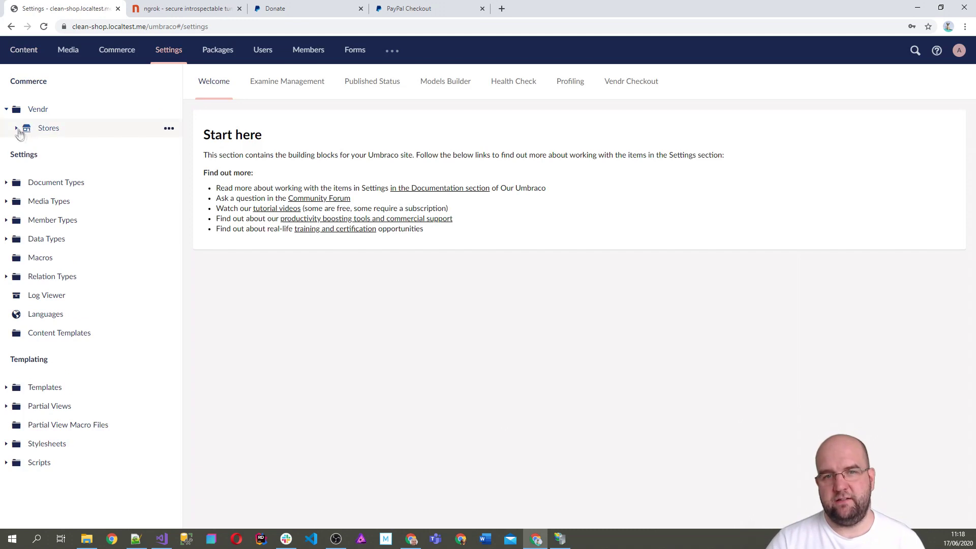
left_click(16, 127)
left_click(28, 148)
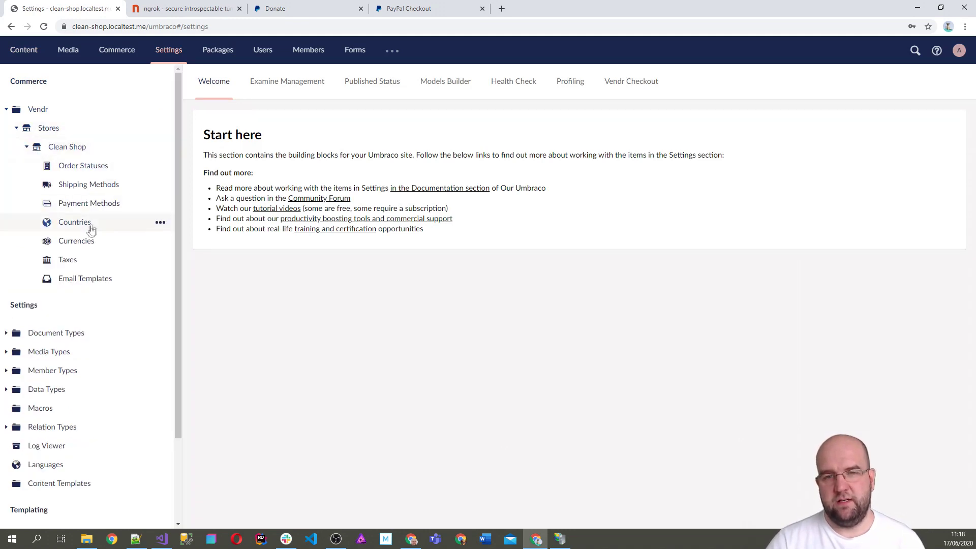
left_click(98, 204)
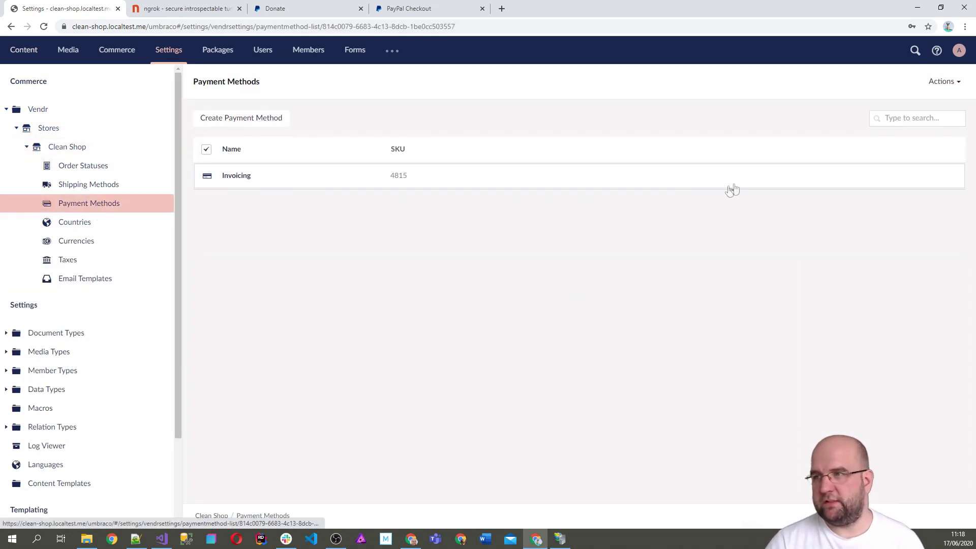
left_click(245, 121)
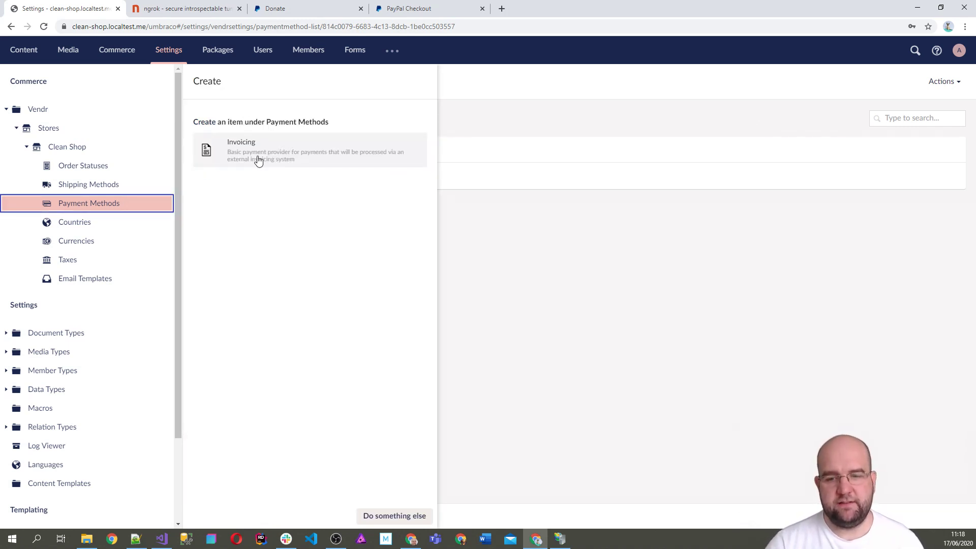
left_click(162, 539)
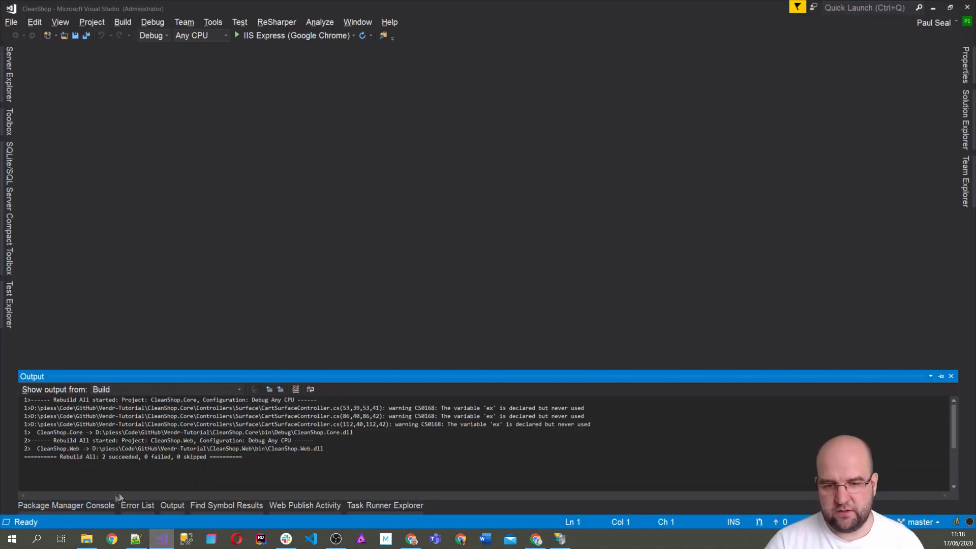
Open Tools > NuGet Package Manager > Manage NuGet Packages for Solution.
left_click(212, 23)
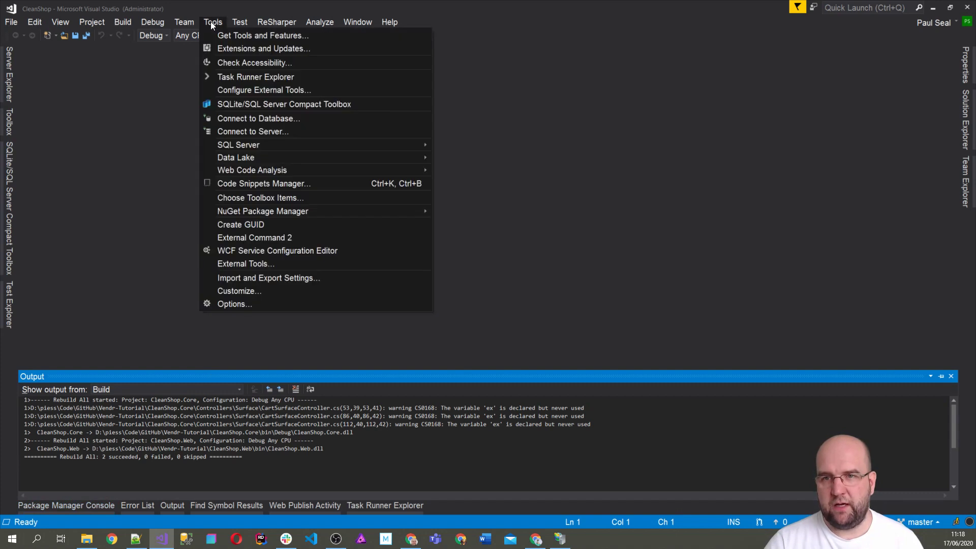
mouse_move(260, 215)
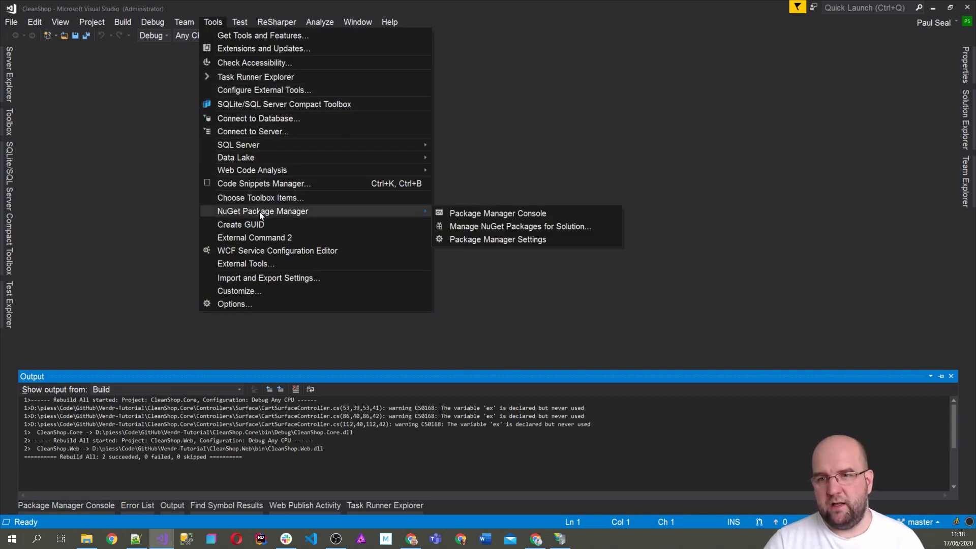
left_click(494, 227)
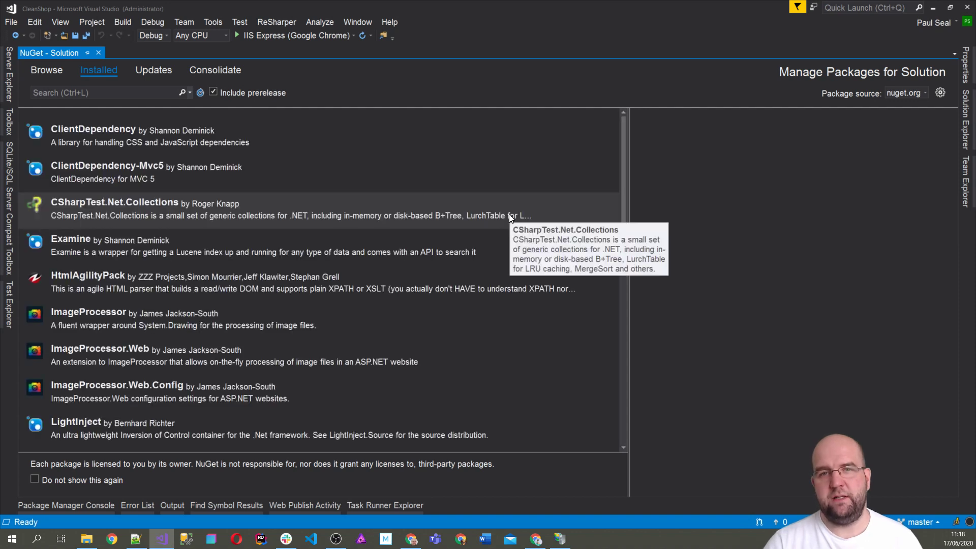
Search nuget.org under Browse for 'vendr paypal'.
left_click(68, 92)
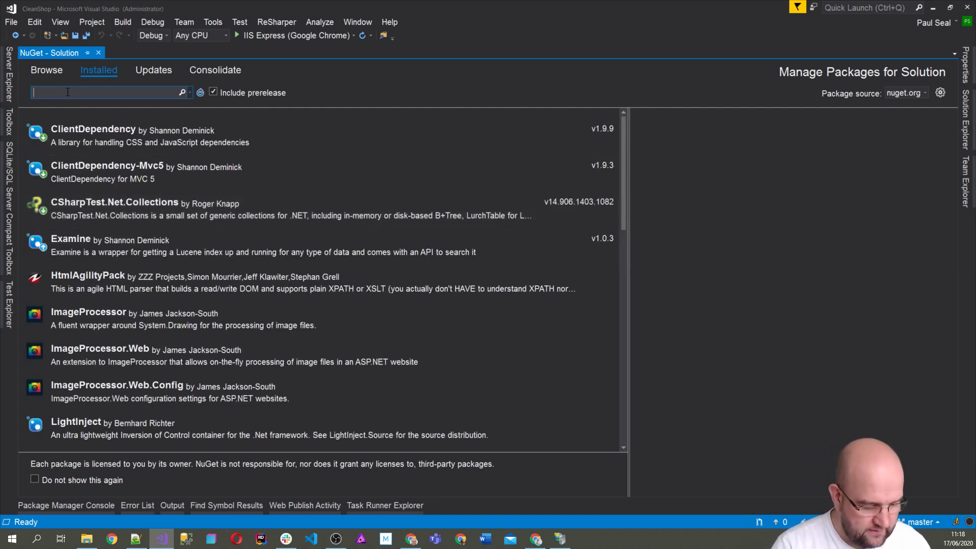
type("vendr")
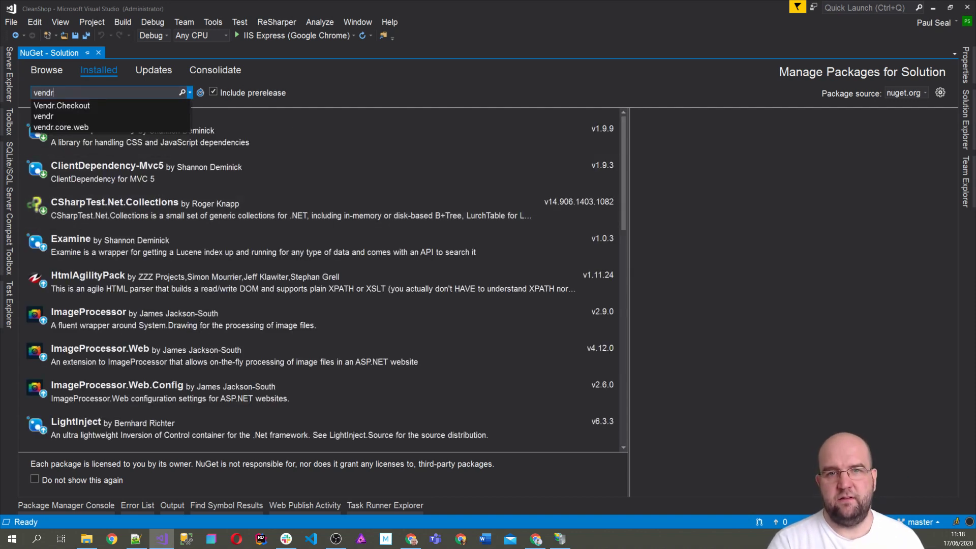
type(" paypal")
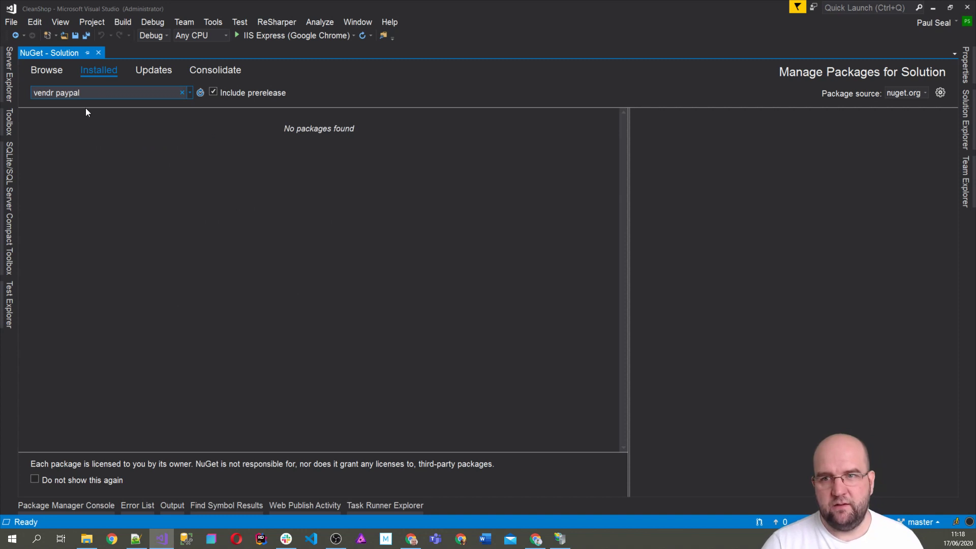
left_click_drag(90, 96, 29, 96)
type("pay")
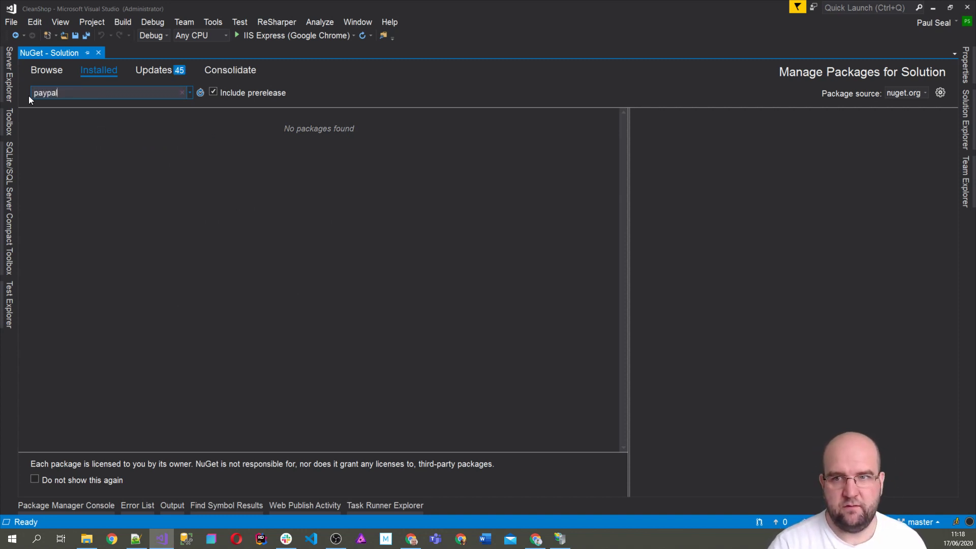
left_click(44, 71)
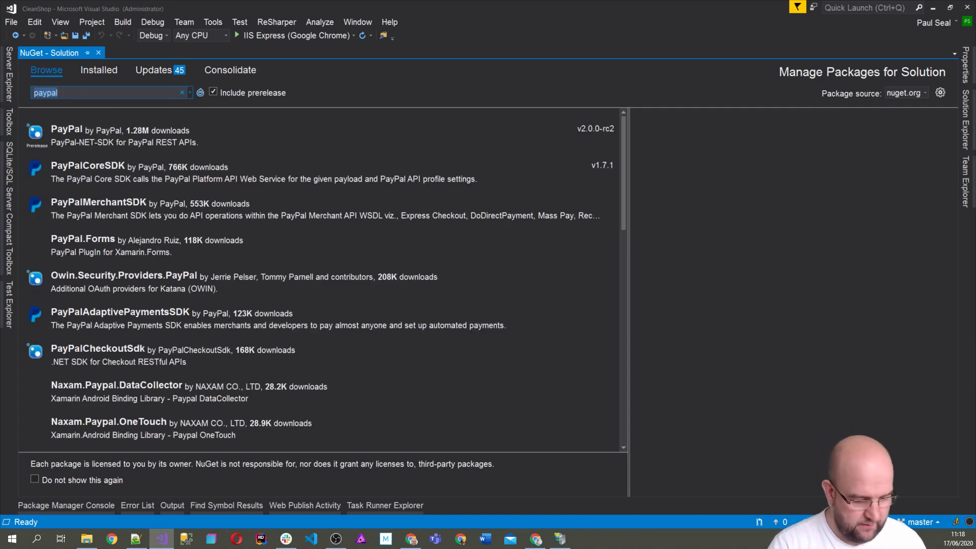
key("ctrl+a")
key("BackSpace")
type("vendr")
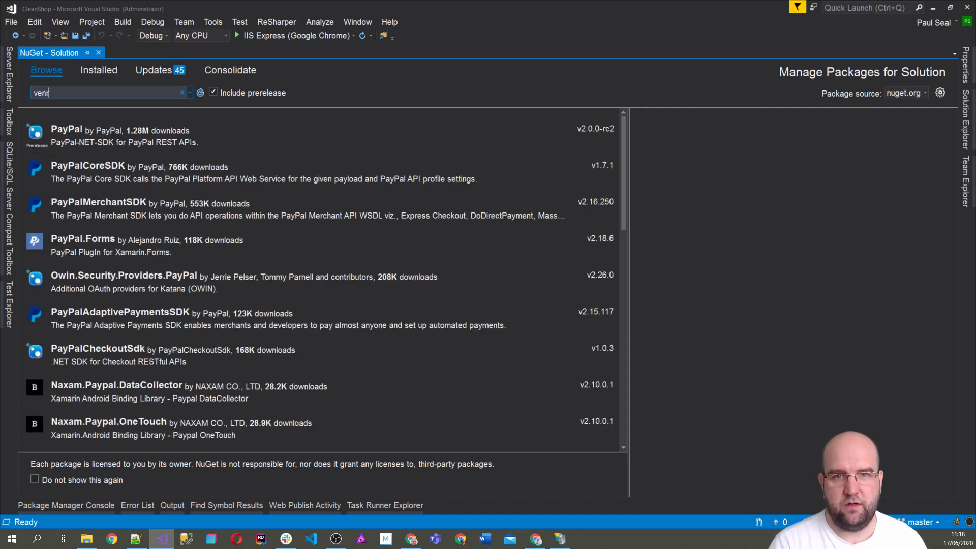
type(" pay")
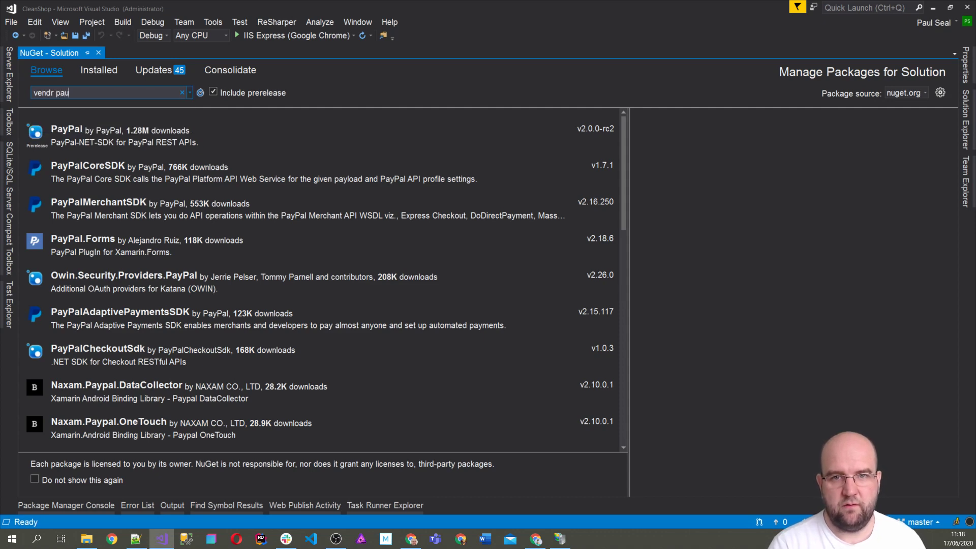
type("pal")
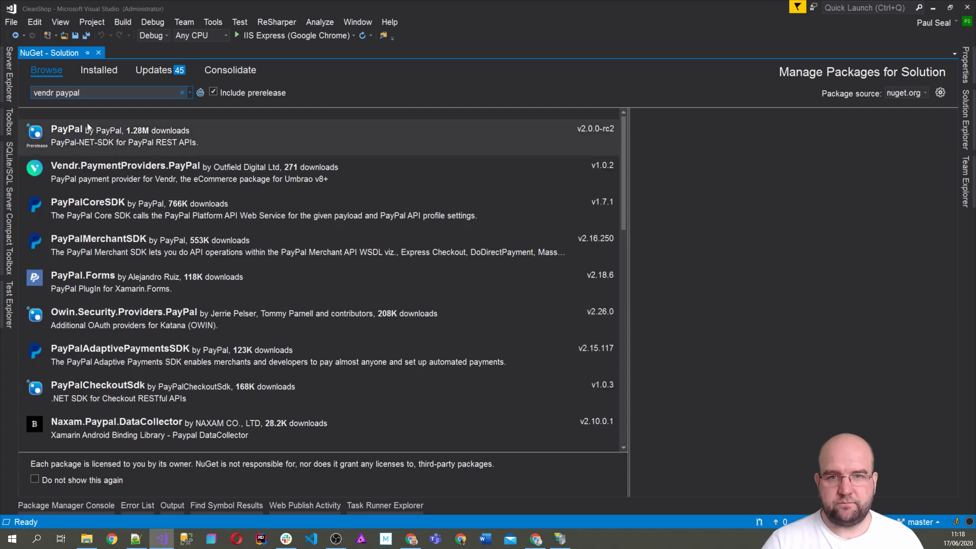
Install Vendr.PaymentProviders.PayPal 1.0.2 into CleanShop.Web and accept the previewed changes.
left_click(109, 166)
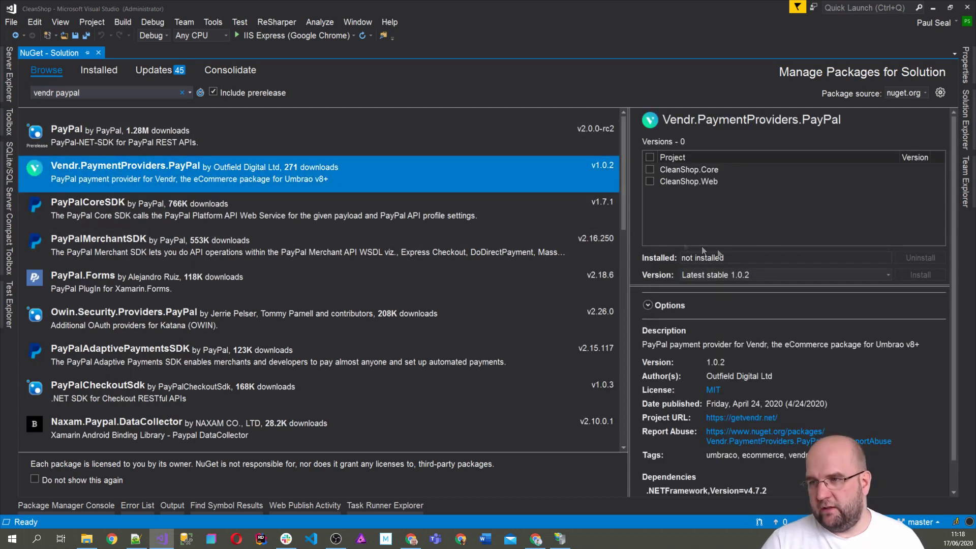
scroll(811, 373, "down", 2)
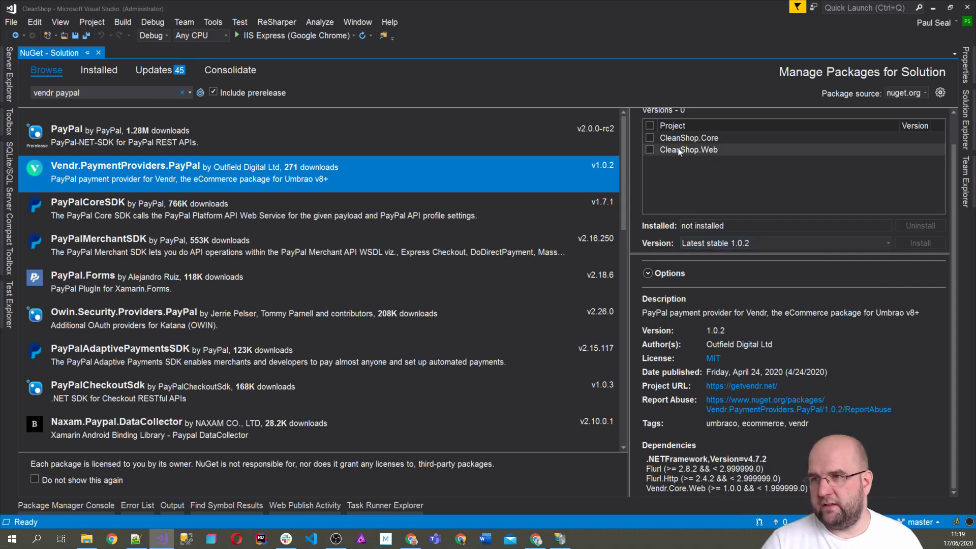
left_click(650, 149)
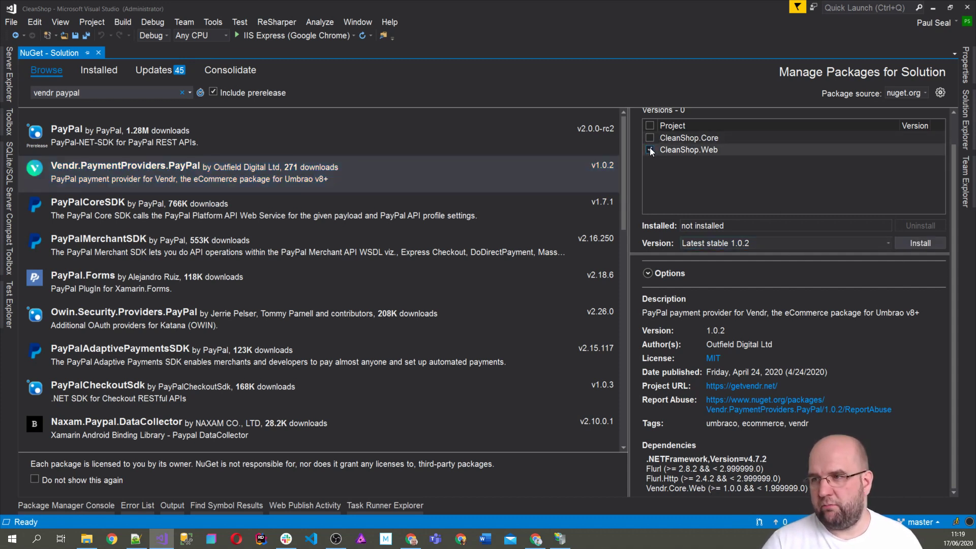
left_click(922, 243)
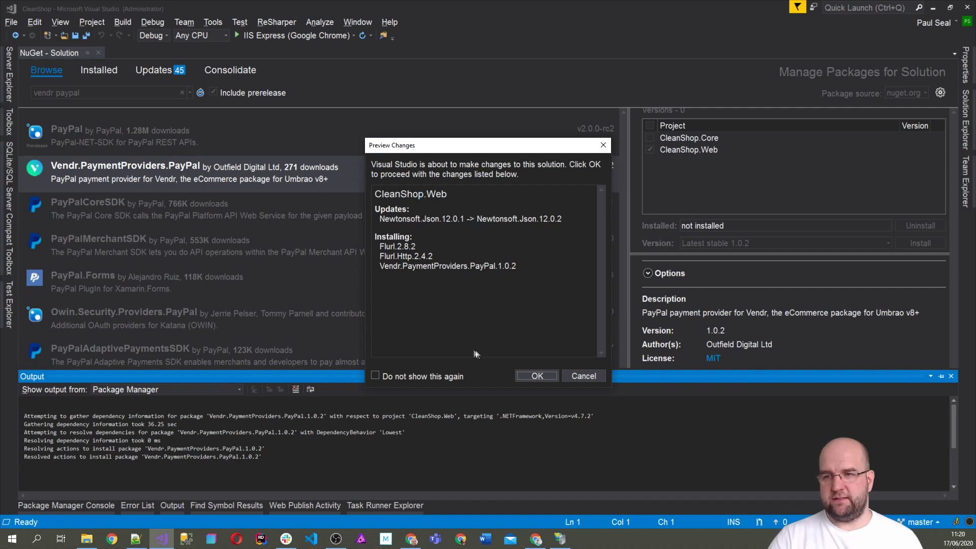
left_click(537, 376)
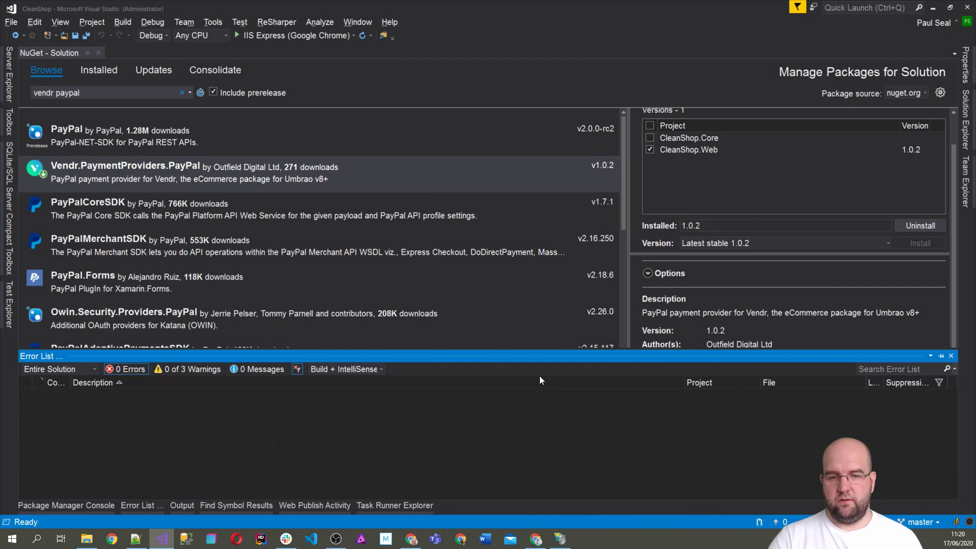
Clean and rebuild the CleanShop solution, confirming 2 succeeded, 0 failed in the Output.
left_click(121, 24)
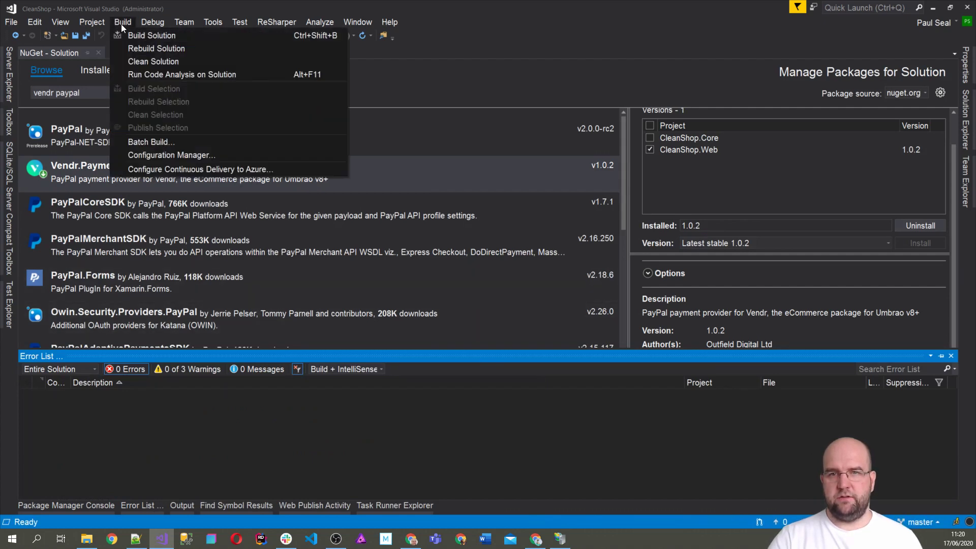
left_click(136, 60)
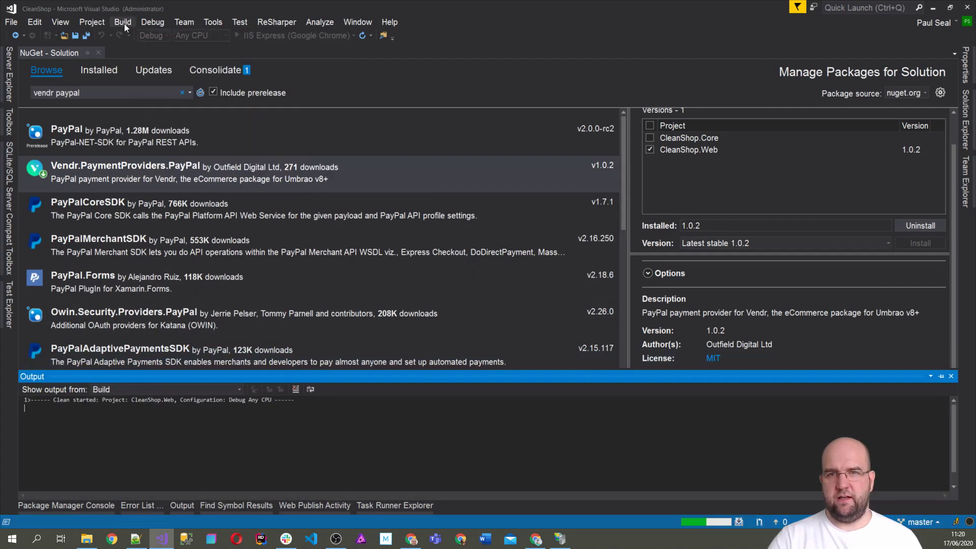
left_click(124, 24)
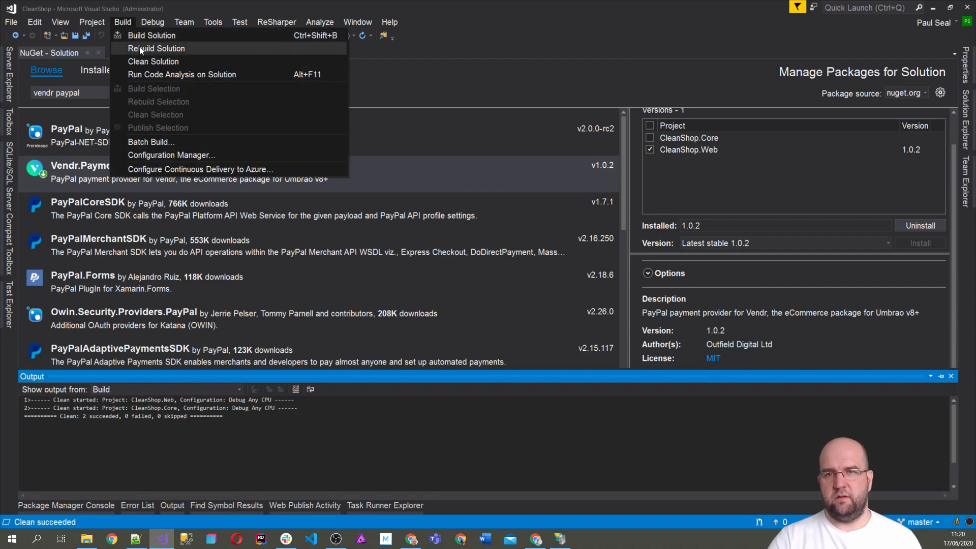
left_click(139, 48)
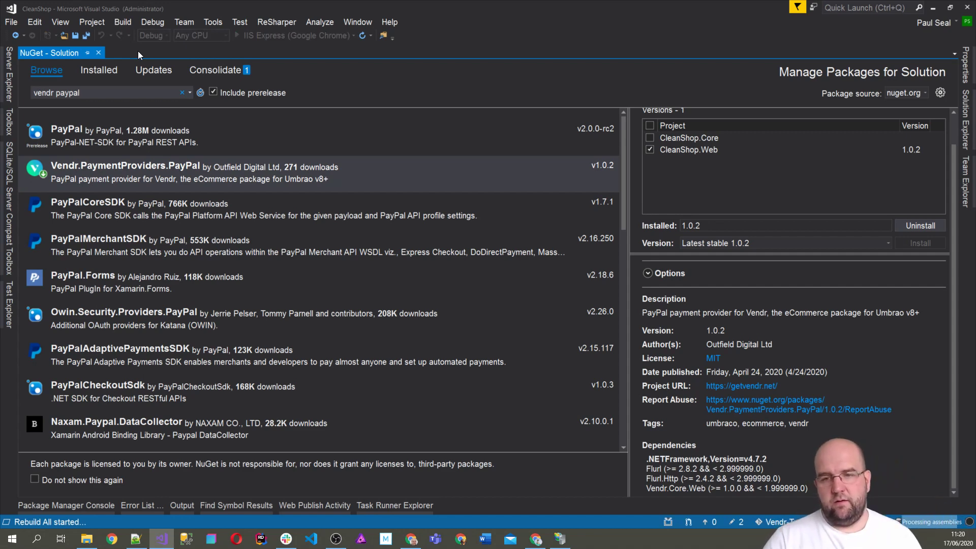
left_click(175, 507)
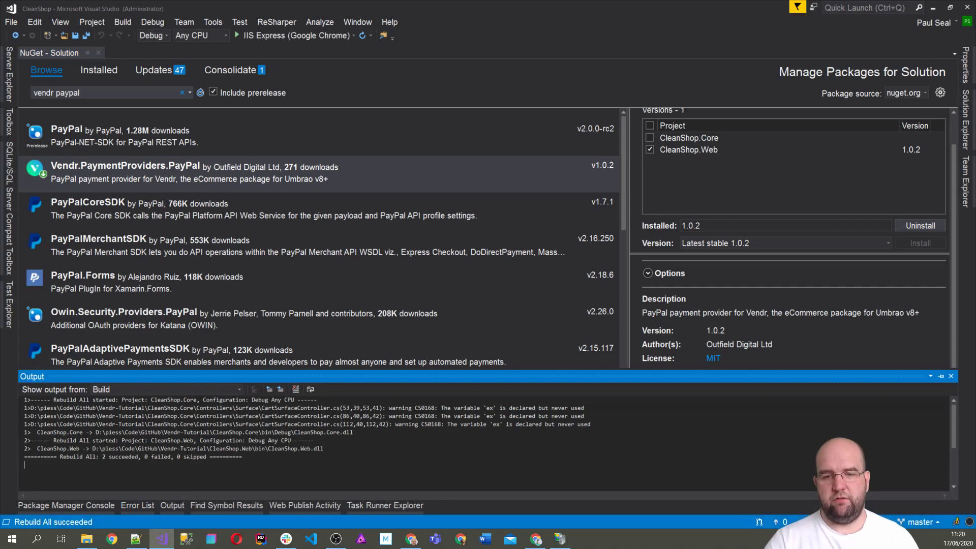
Reload the backoffice and create a new PayPal Checkout (One Time) payment method.
key("alt+Tab")
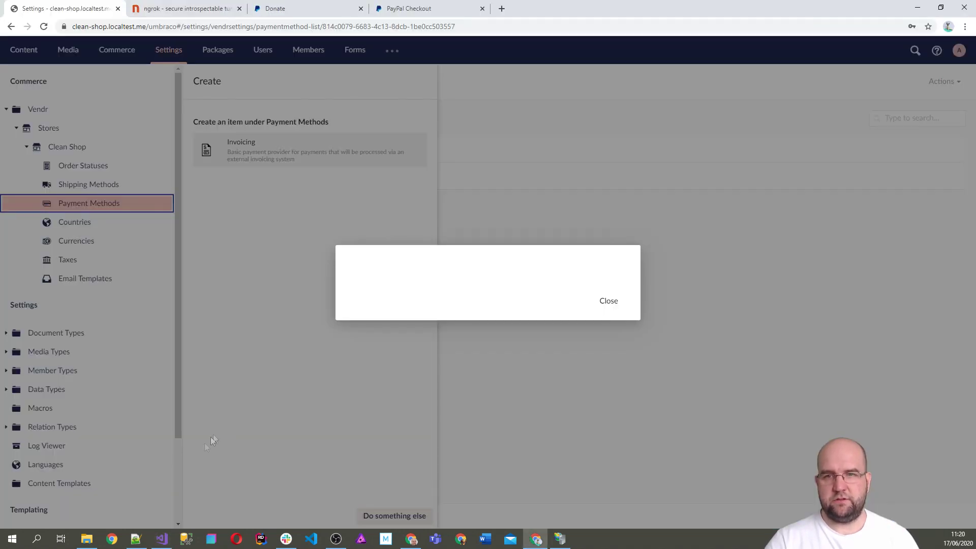
left_click(609, 302)
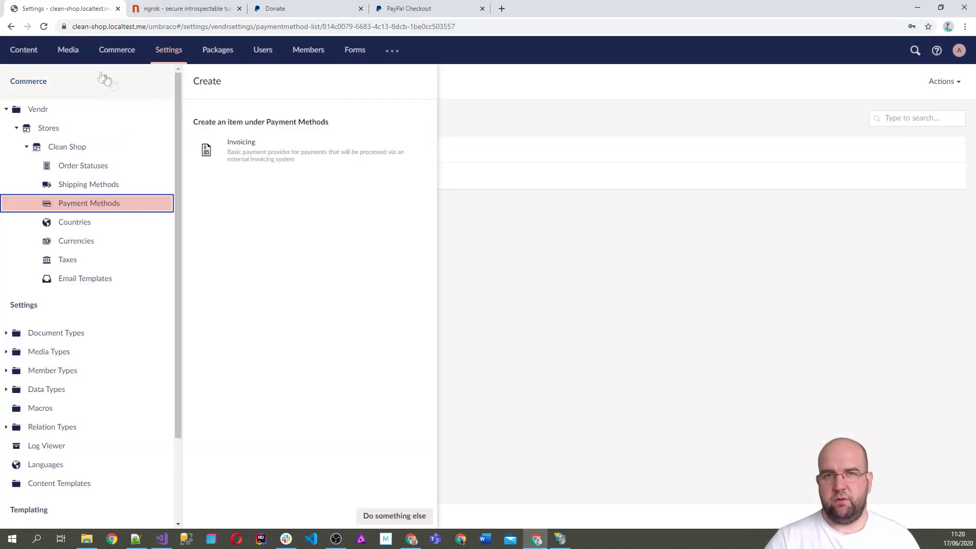
left_click(45, 28)
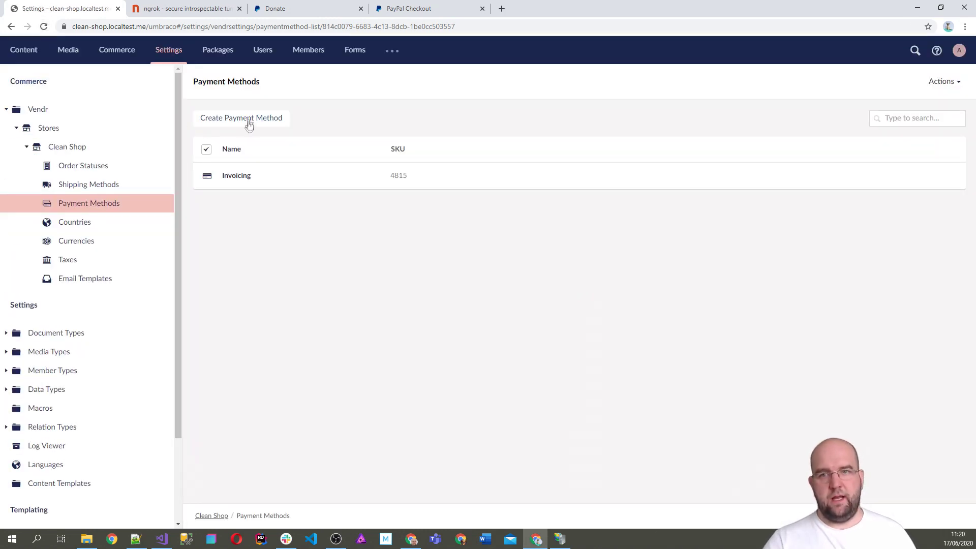
left_click(249, 121)
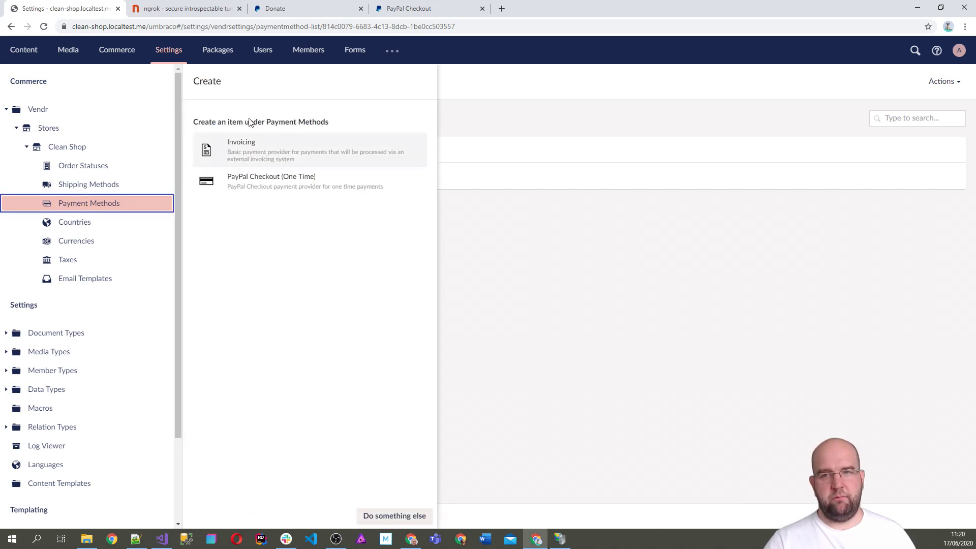
left_click(264, 184)
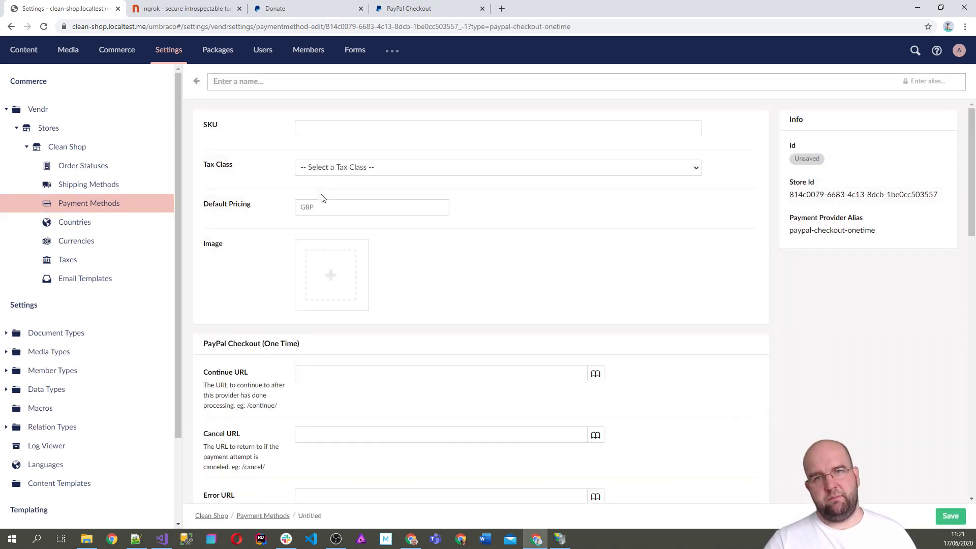
Name the method PayPal with SKU 5009, Standard tax class and the default 0.00 price.
type("Pa")
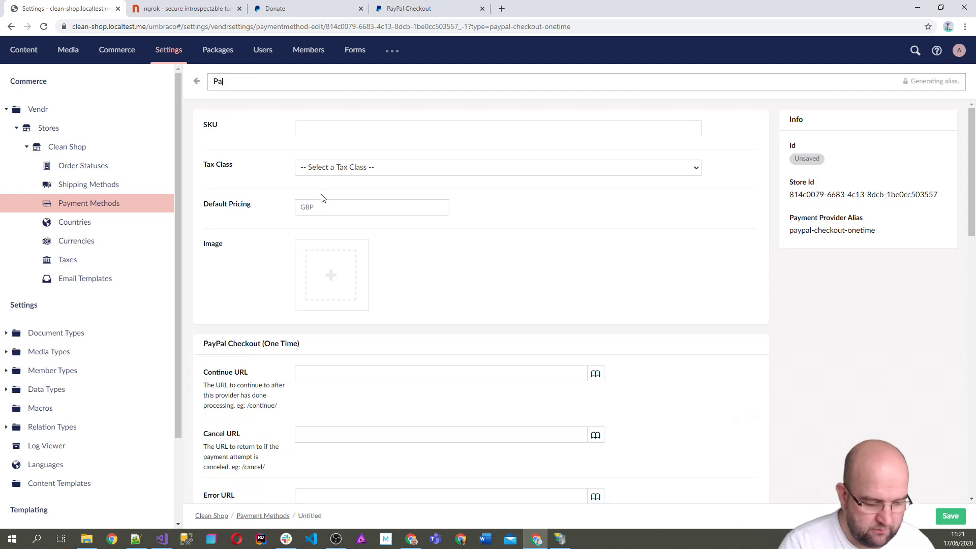
type("yaPal")
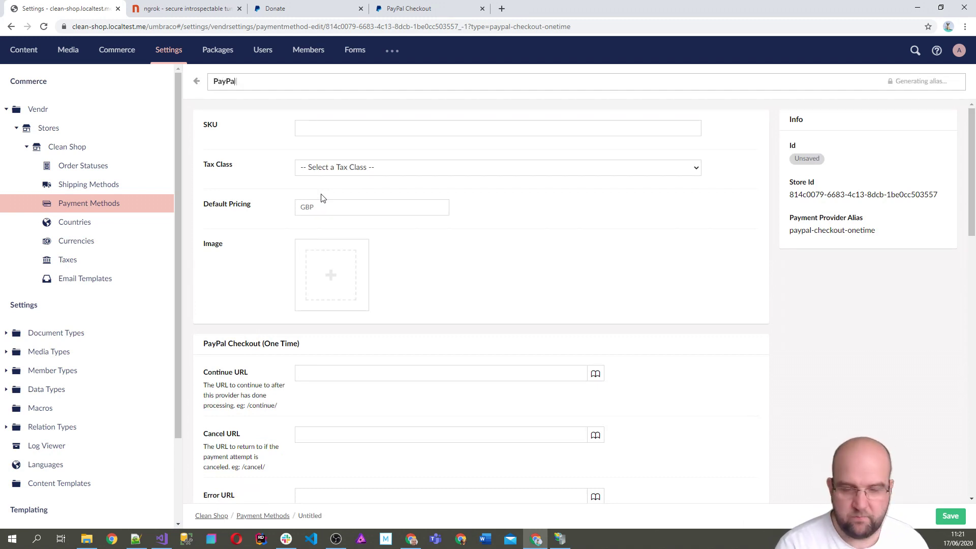
left_click(342, 136)
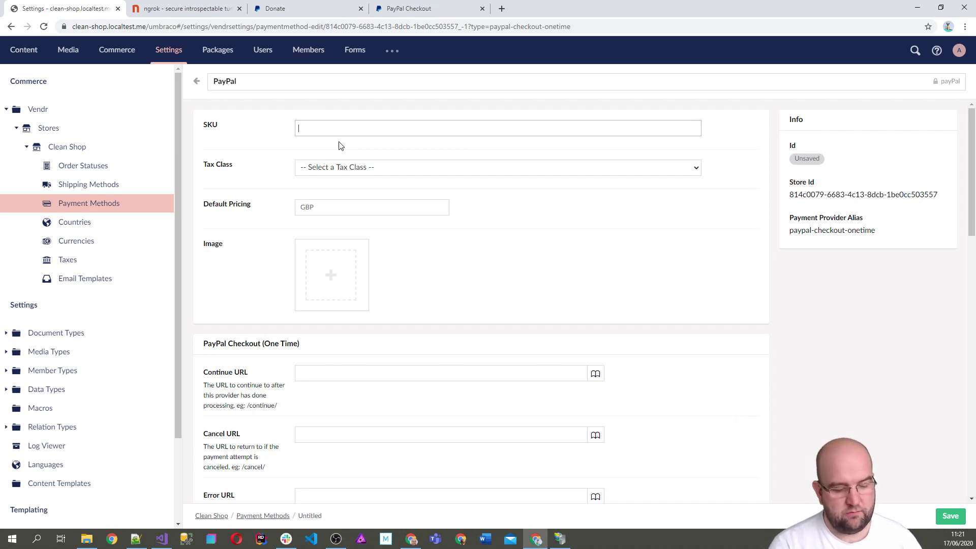
type("500")
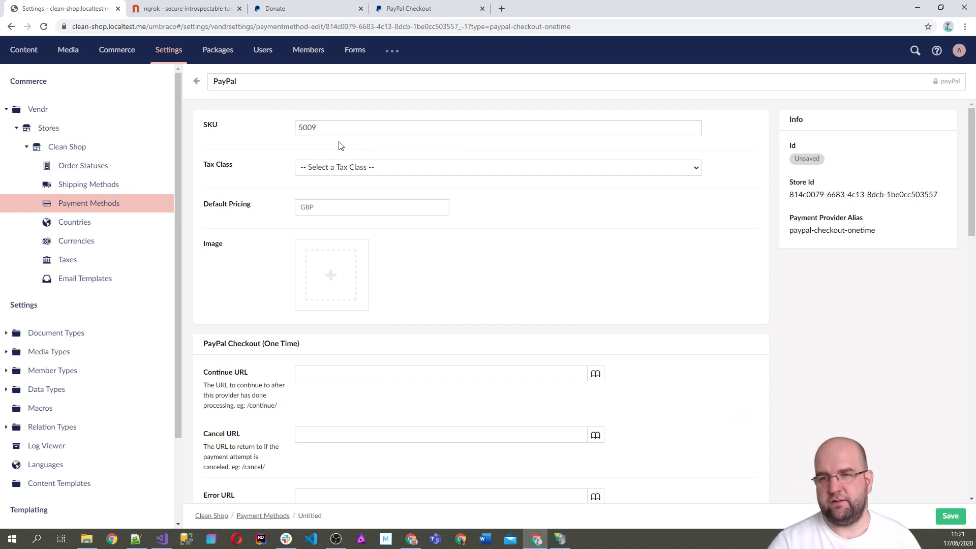
type("9")
left_click(366, 168)
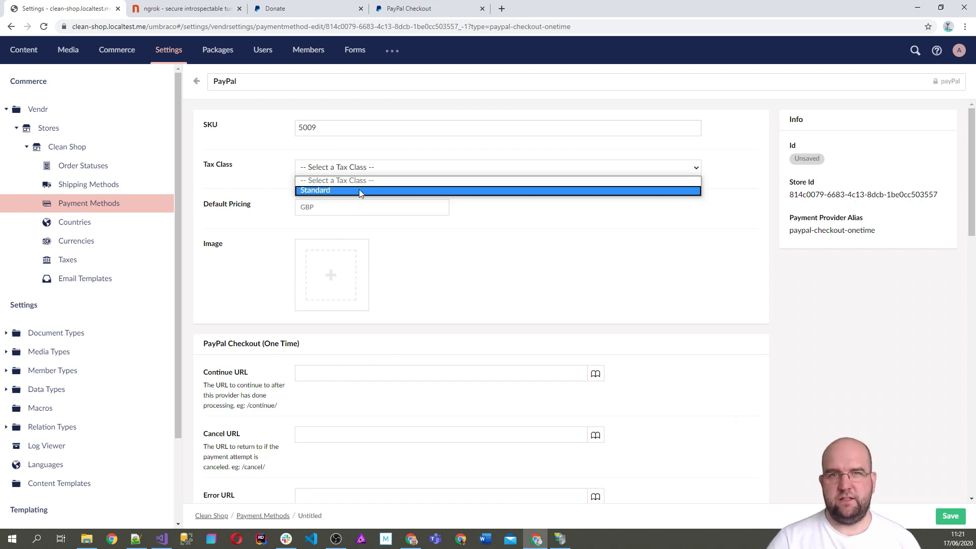
left_click(359, 191)
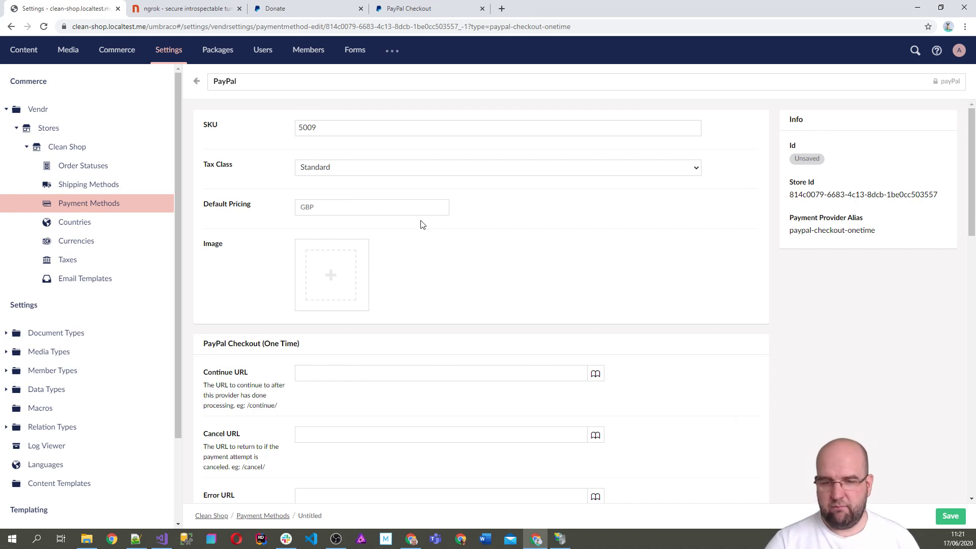
key("Tab")
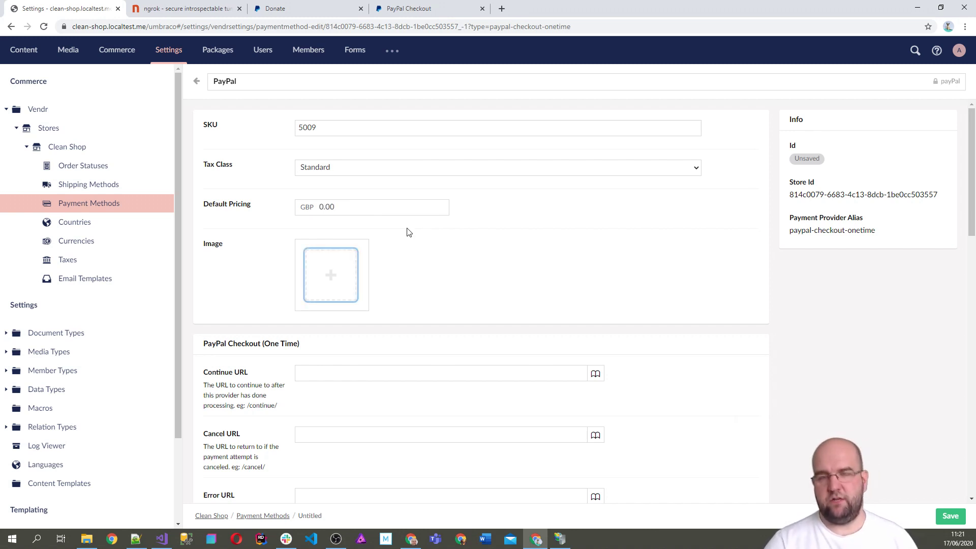
Attach the Sample Images > Phone pen binder image to the payment method.
left_click(337, 276)
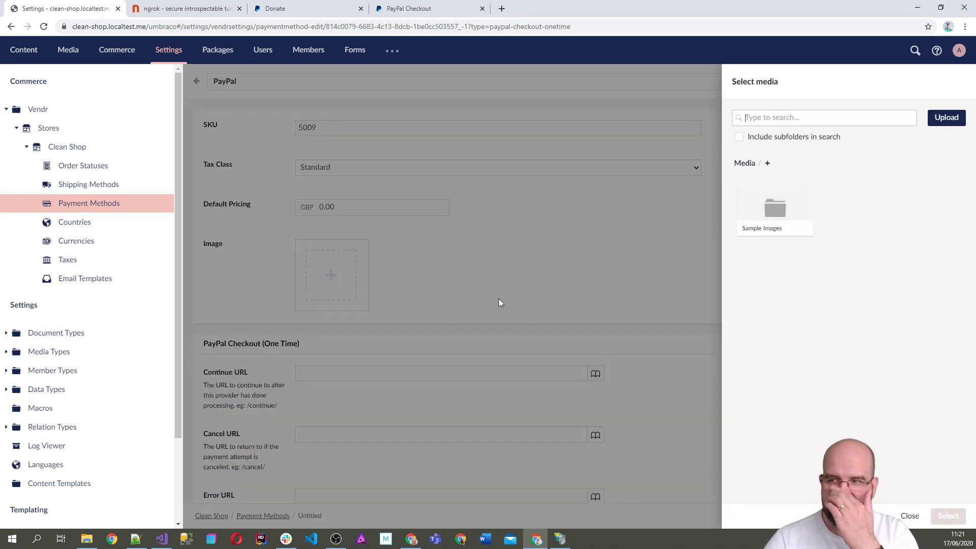
left_click(777, 224)
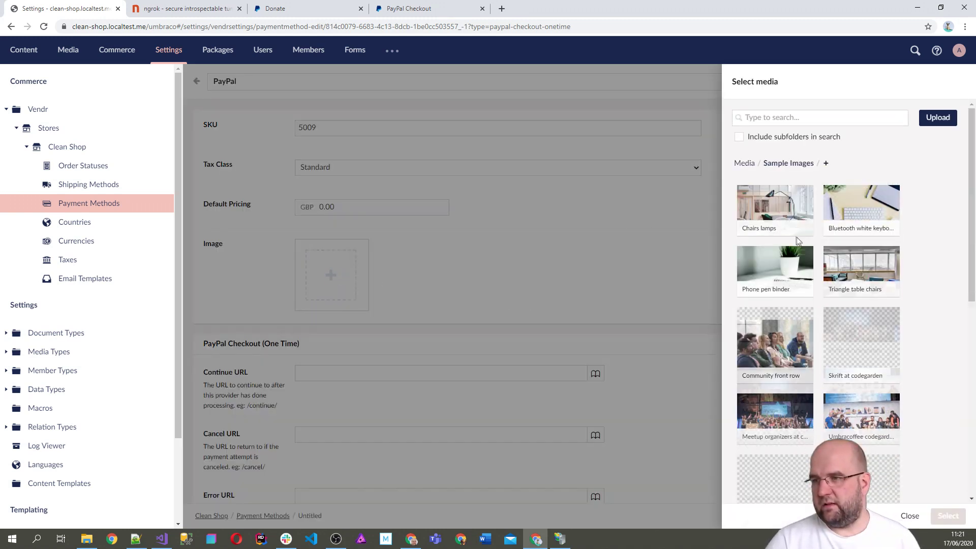
left_click(793, 271)
left_click(948, 516)
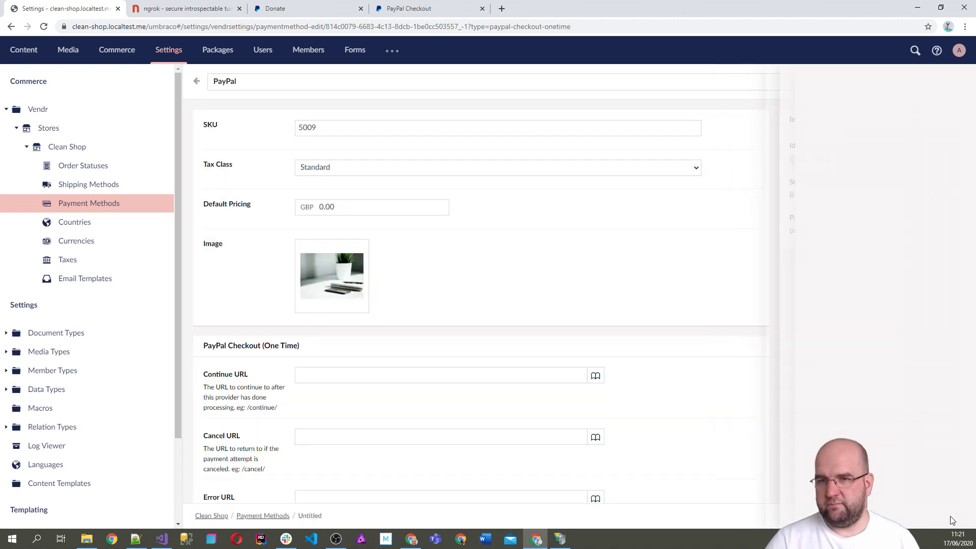
scroll(492, 322, "down", 3)
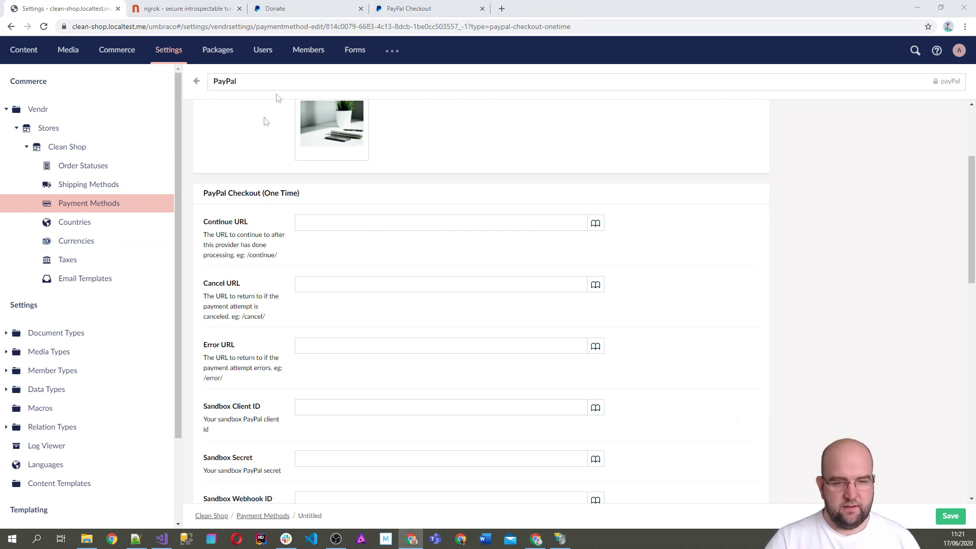
Set the Continue URL to /checkout/order-confirmation and pass through the sandbox credential fields.
left_click(336, 226)
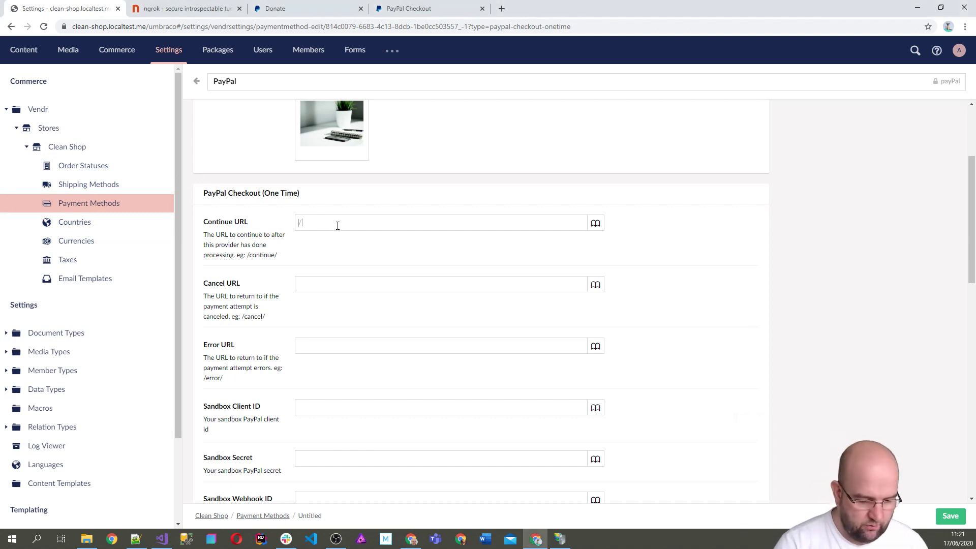
type("/checkout")
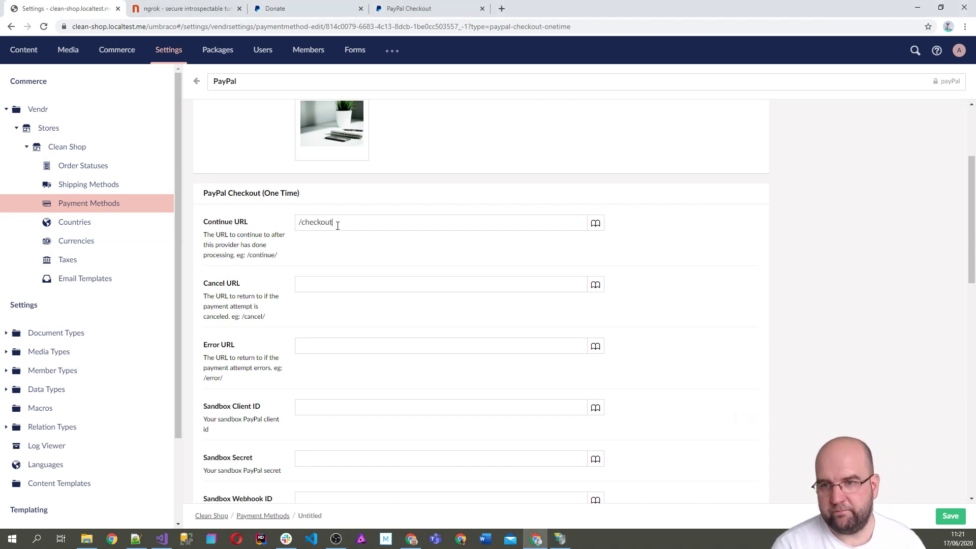
type("/order-confirmation/")
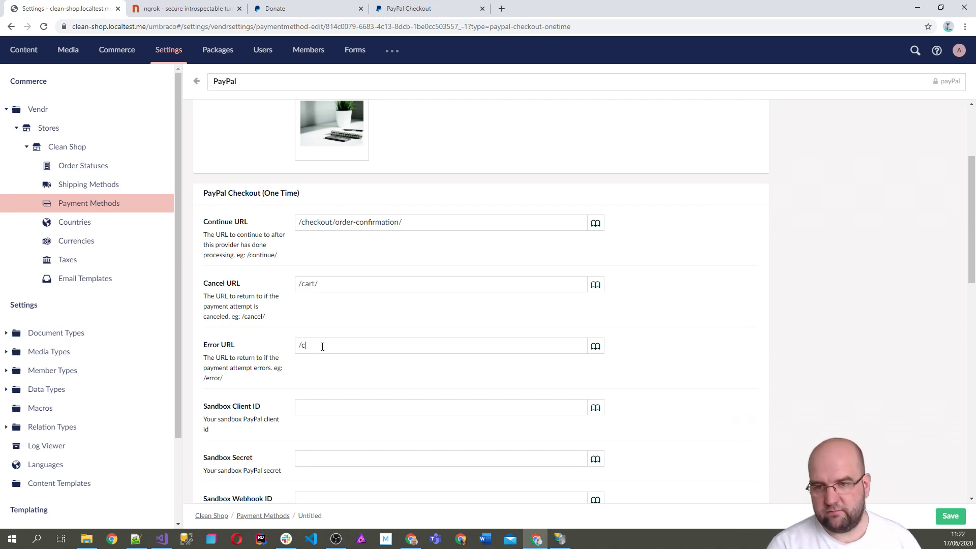
scroll(386, 330, "down", 3)
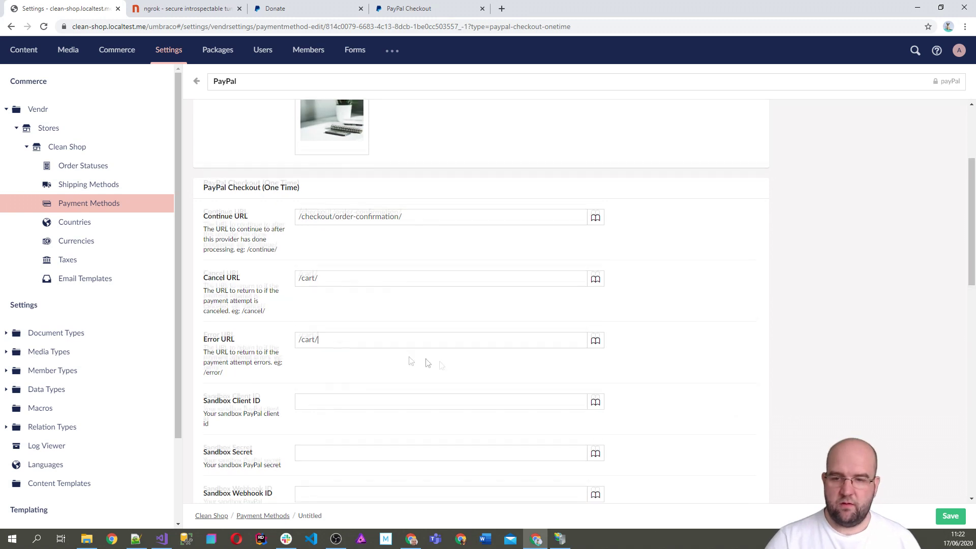
left_click(339, 255)
left_click(334, 303)
left_click(330, 346)
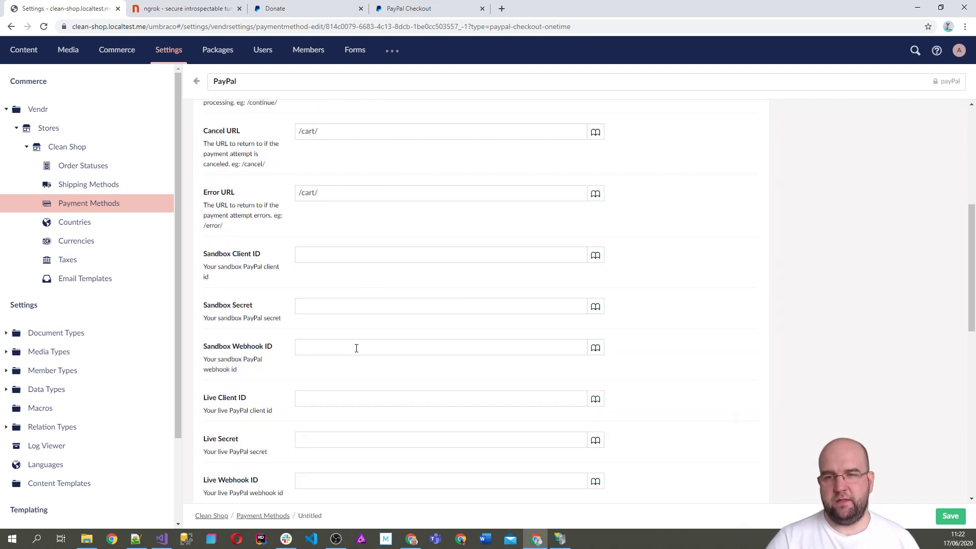
scroll(388, 350, "down", 1)
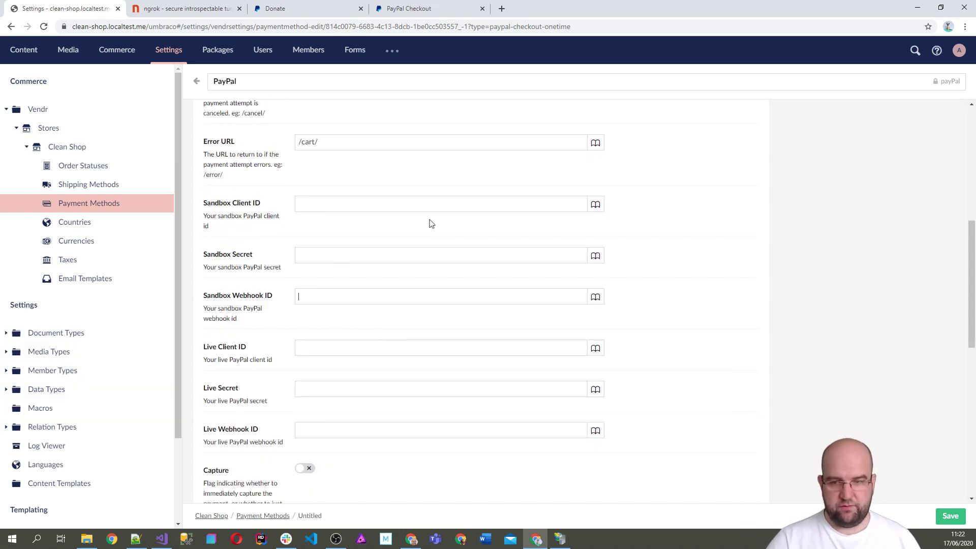
scroll(430, 224, "down", 4)
Enable Capture, Sandbox Mode, and the cancel, capture and refund payment features.
left_click(305, 265)
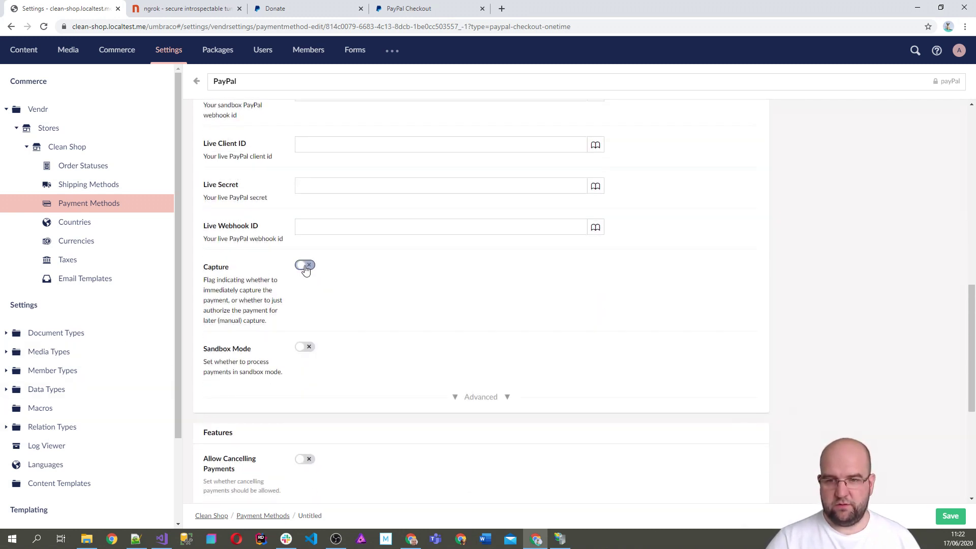
left_click(305, 347)
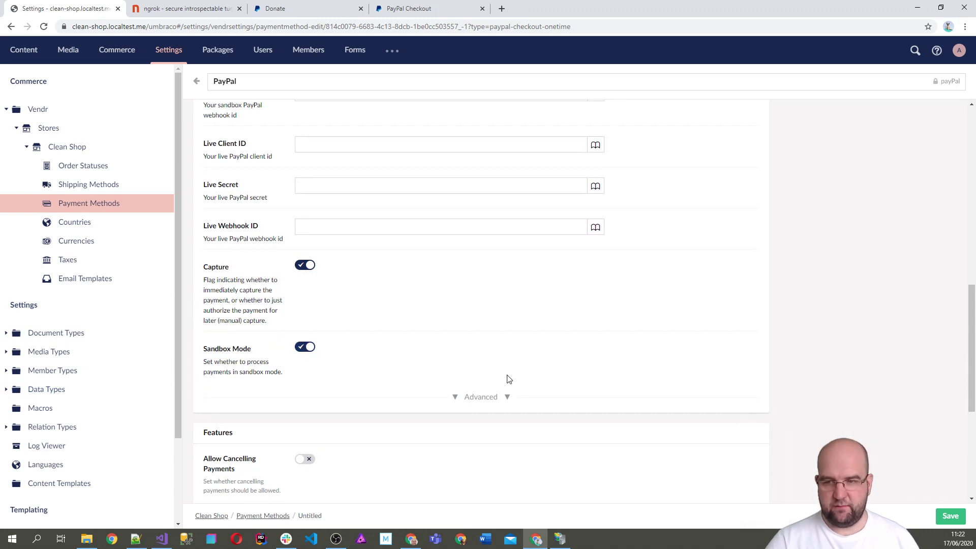
scroll(488, 381, "down", 3)
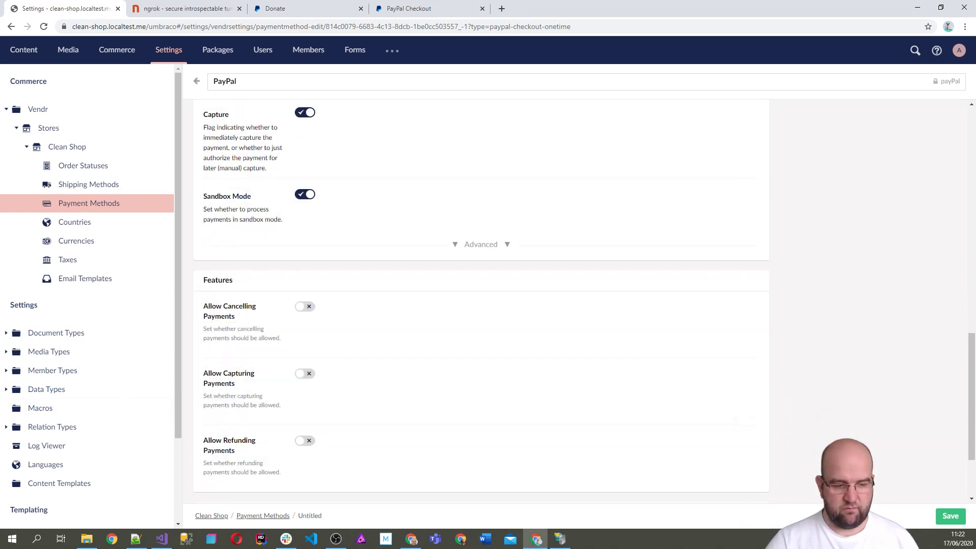
scroll(263, 218, "down", 2)
left_click(306, 206)
left_click(311, 274)
left_click(306, 342)
scroll(466, 394, "down", 1)
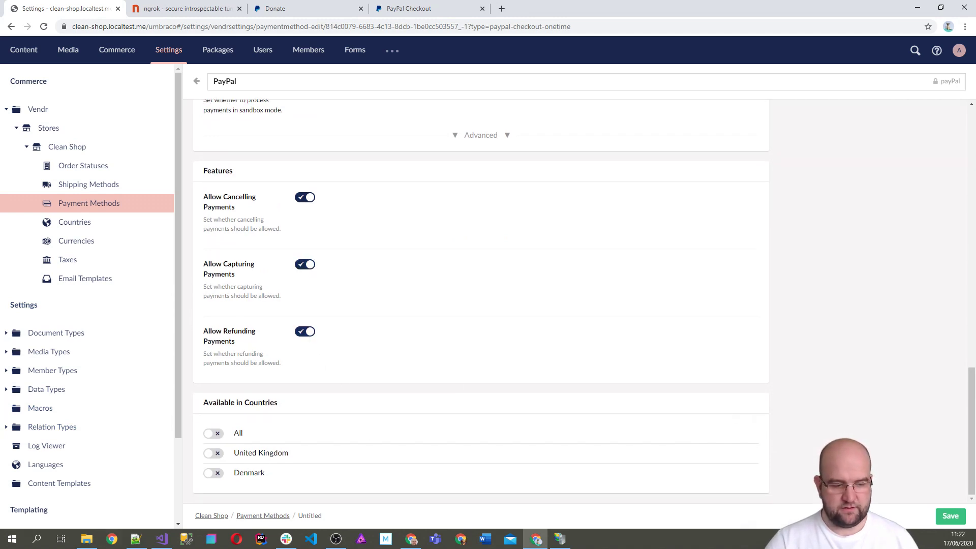
Make the PayPal method available in all countries and save it.
left_click(213, 434)
left_click(955, 519)
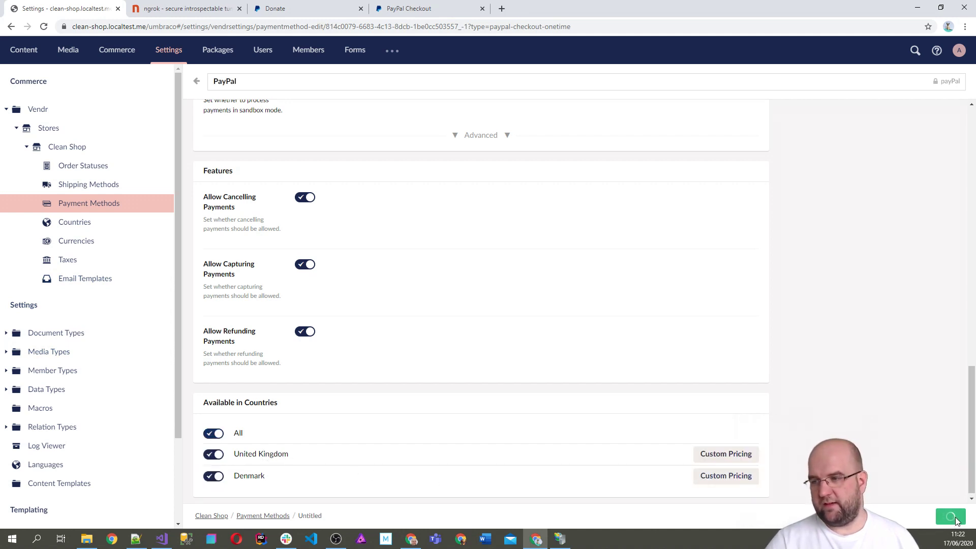
scroll(579, 341, "down", 5)
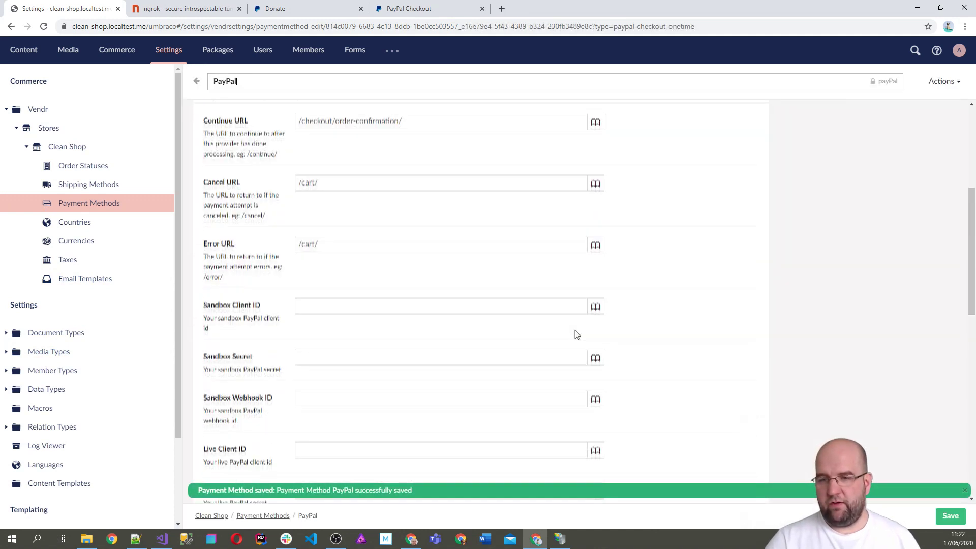
Review the still-empty sandbox credential fields, then bring up the PayPal Developer home page.
scroll(578, 334, "down", 1)
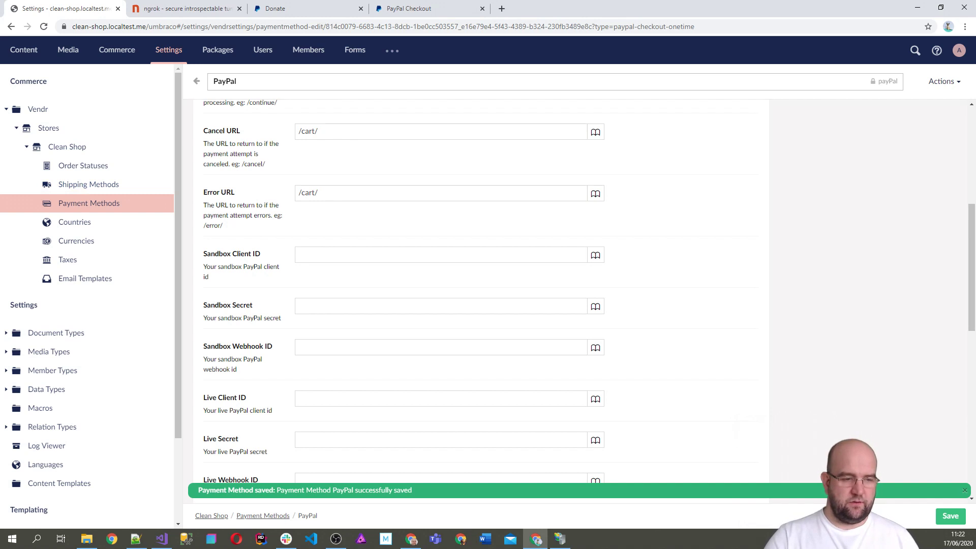
key("alt+Tab")
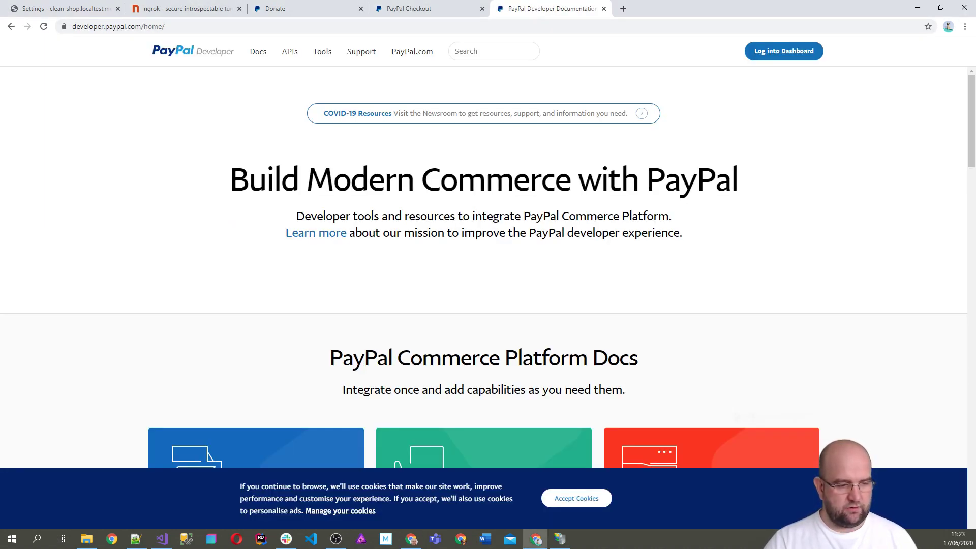
Go to the My apps & credentials window and start creating a new sandbox REST app.
key("alt+Tab")
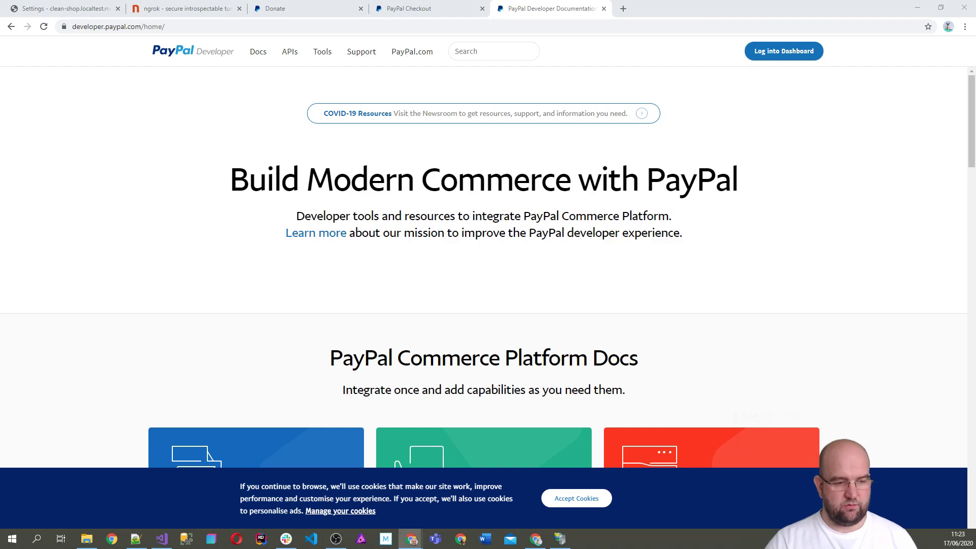
key("super+shift+Right")
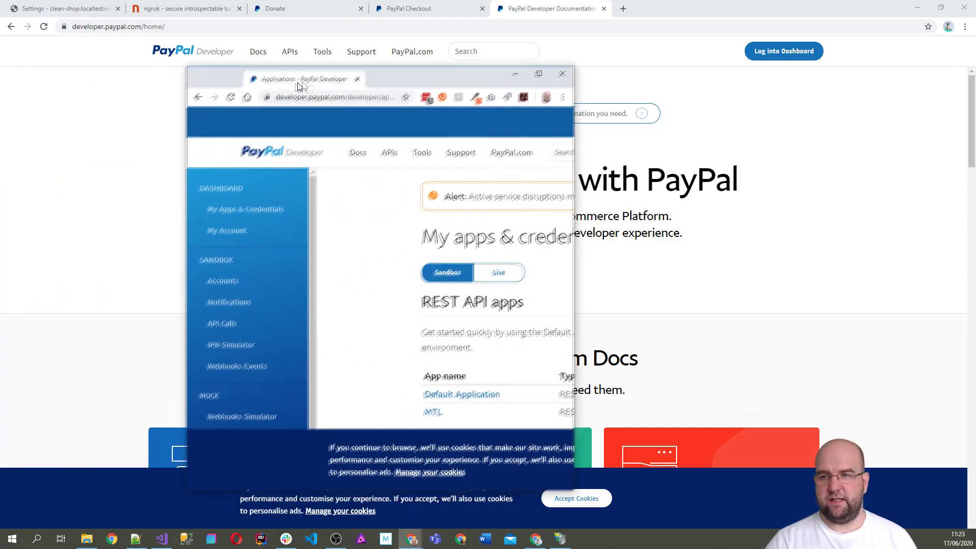
scroll(589, 290, "down", 2)
scroll(590, 328, "up", 1)
scroll(590, 328, "up", 1)
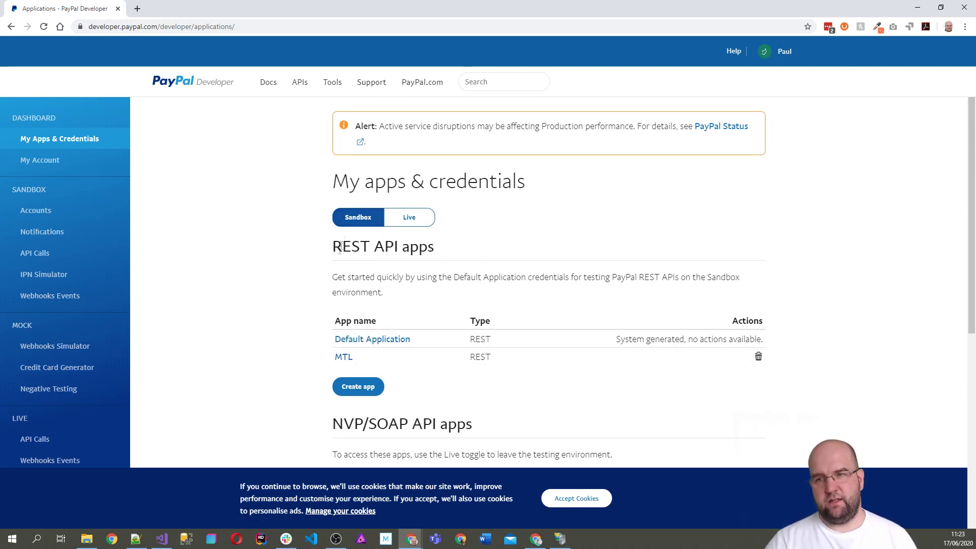
scroll(386, 244, "down", 3)
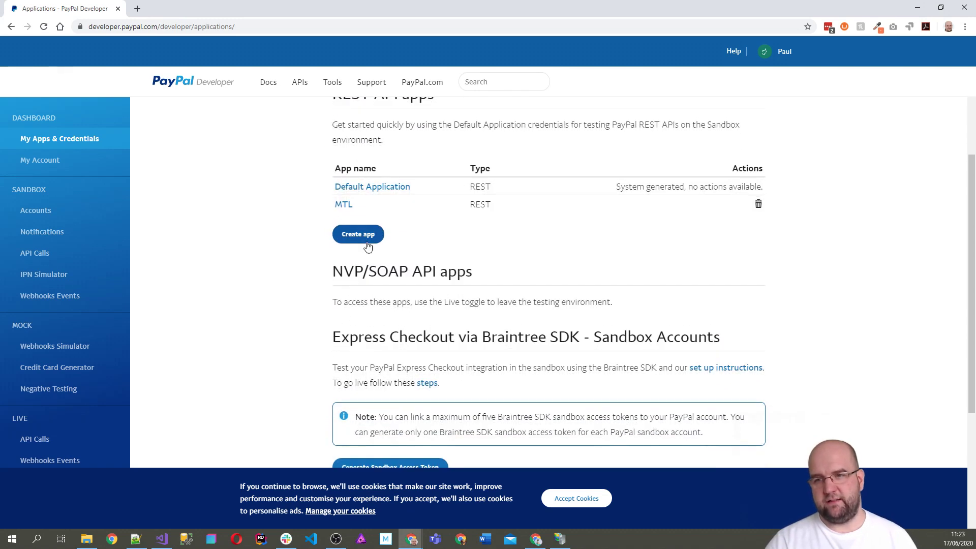
left_click(365, 236)
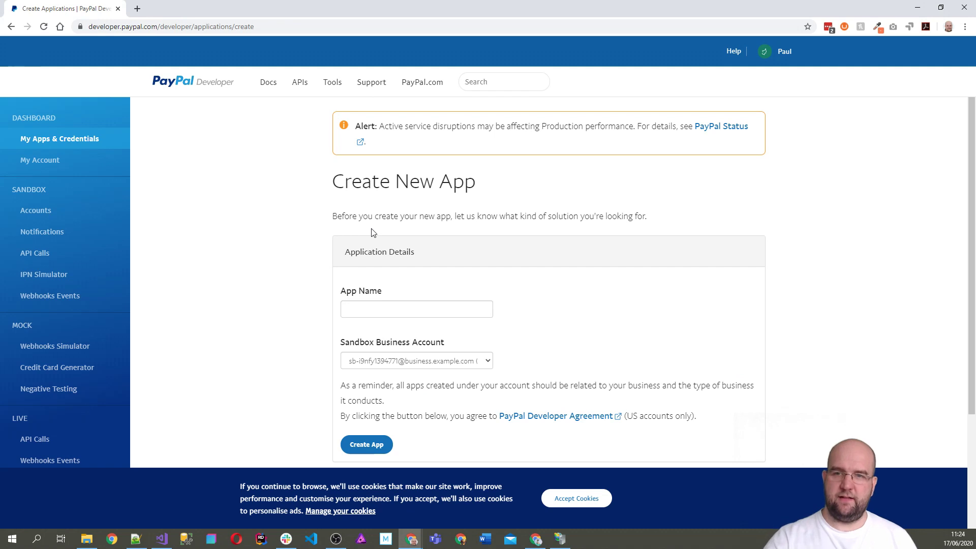
Create a sandbox app named CleanShop using the default sandbox business account.
left_click(394, 309)
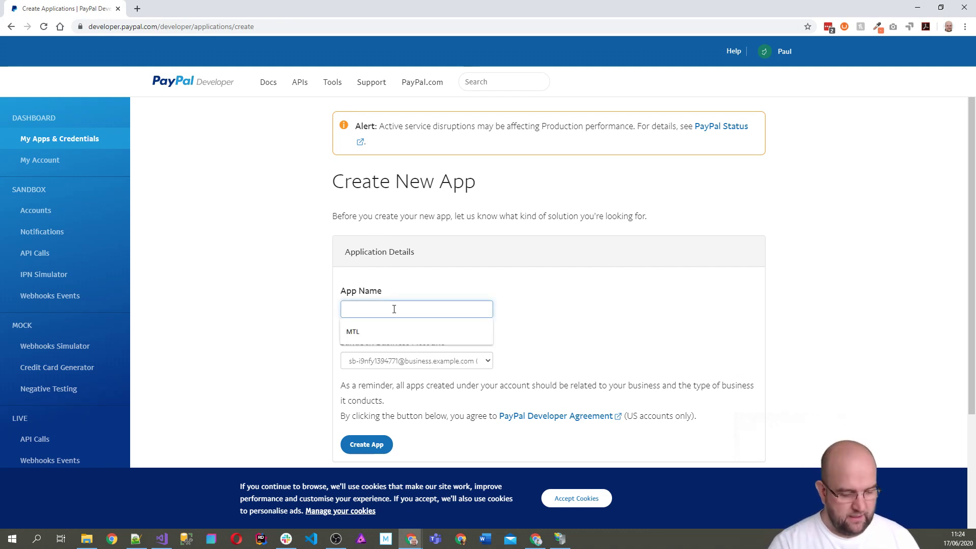
type("CleanShop")
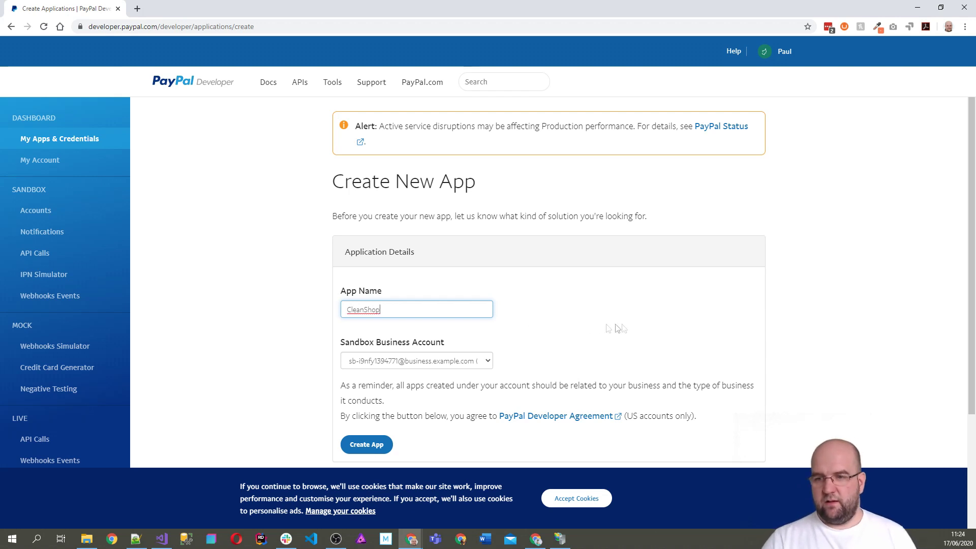
scroll(622, 328, "down", 2)
left_click(488, 261)
left_click(488, 261)
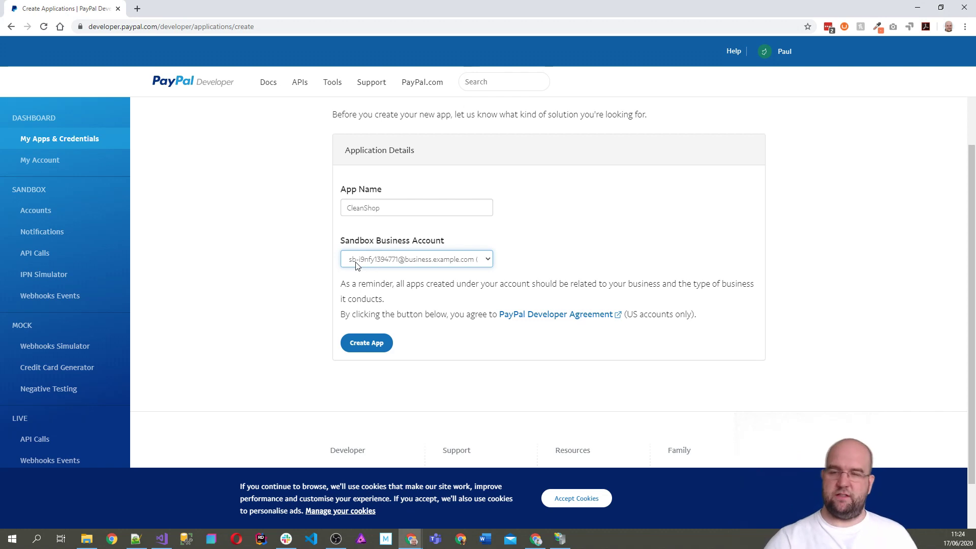
left_click(382, 345)
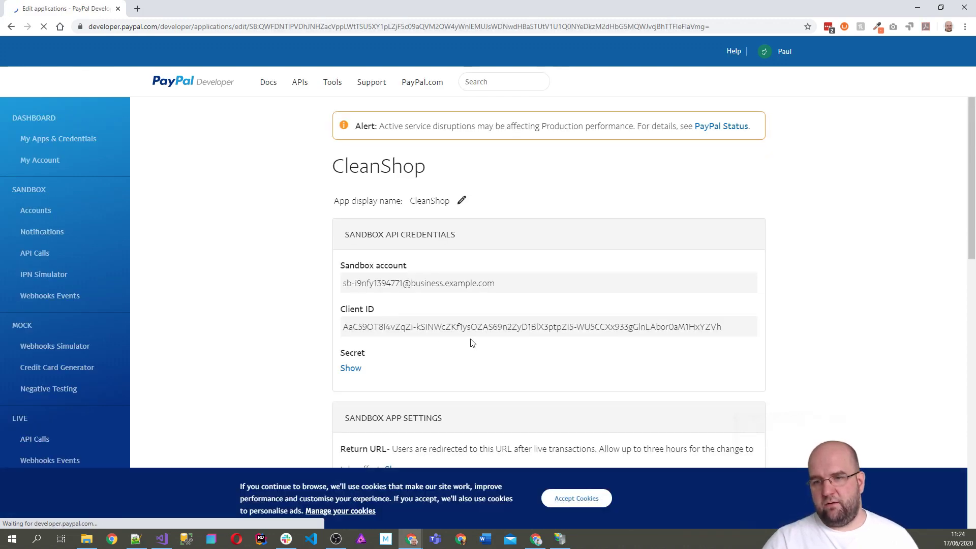
Select and copy the CleanShop app's sandbox Client ID.
scroll(498, 304, "down", 2)
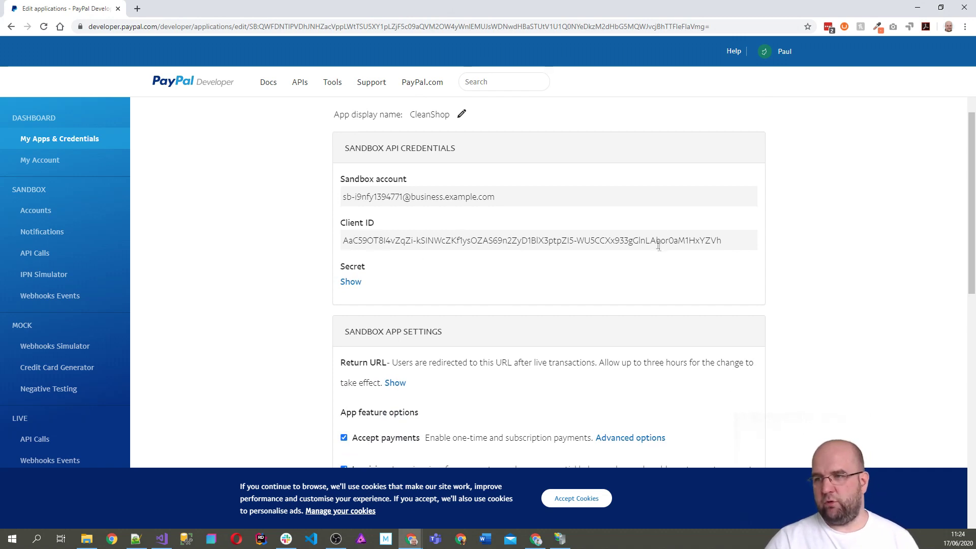
triple_click(725, 240)
left_click_drag(720, 240, 660, 241)
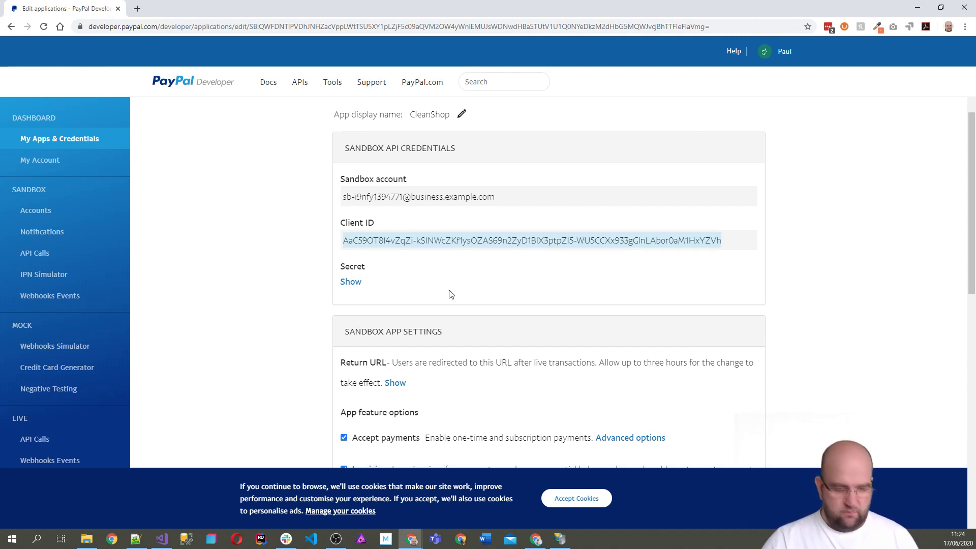
Return to the Umbraco PayPal payment method settings in the browser.
left_click(162, 539)
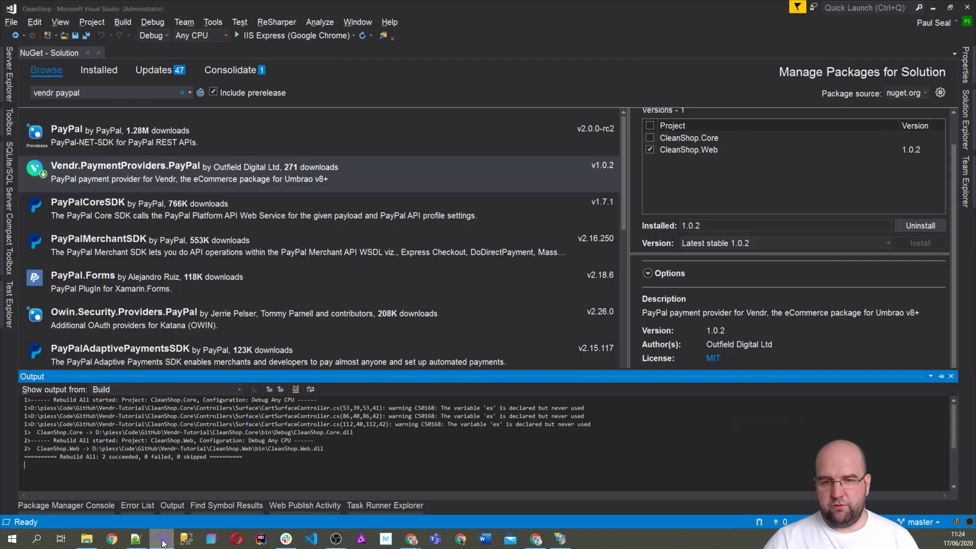
left_click(163, 539)
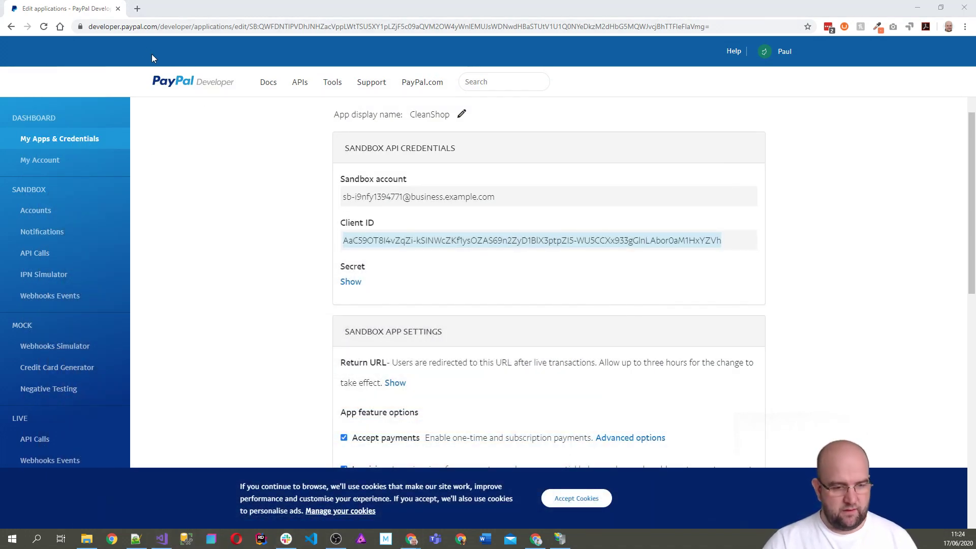
key("alt+Tab")
left_click(96, 12)
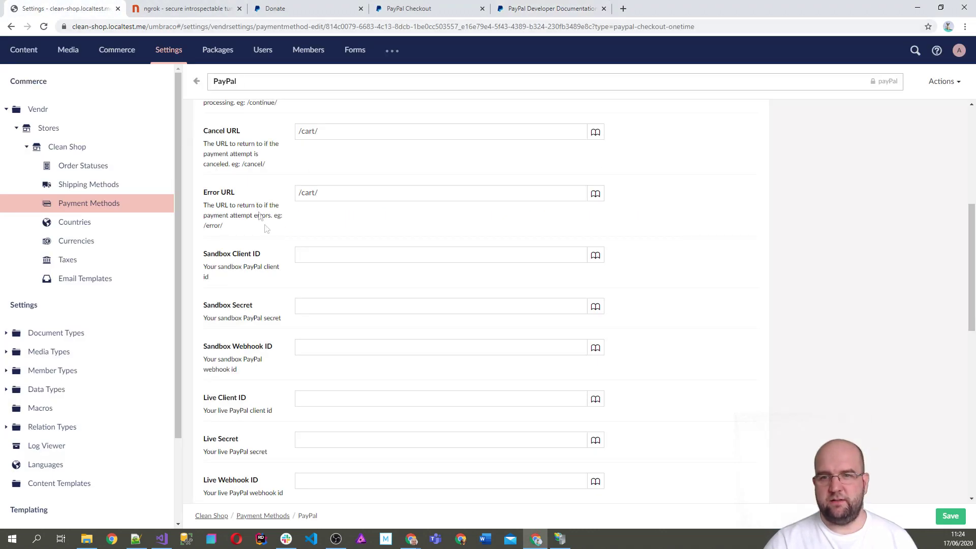
Paste the client ID into Sandbox Client ID and detach the Umbraco settings into a separate window.
left_click(330, 257)
key("ctrl+v")
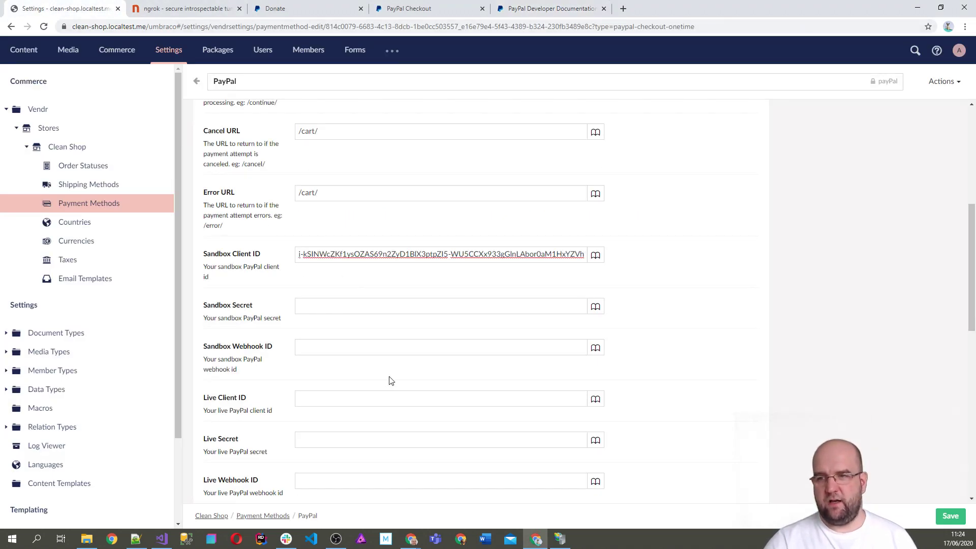
key("alt+Tab")
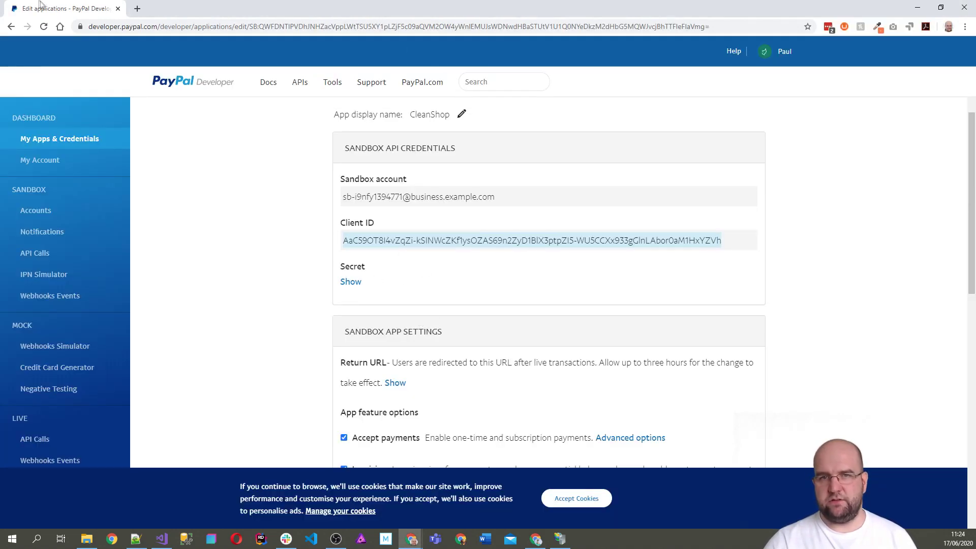
left_click_drag(76, 6, 0, 178)
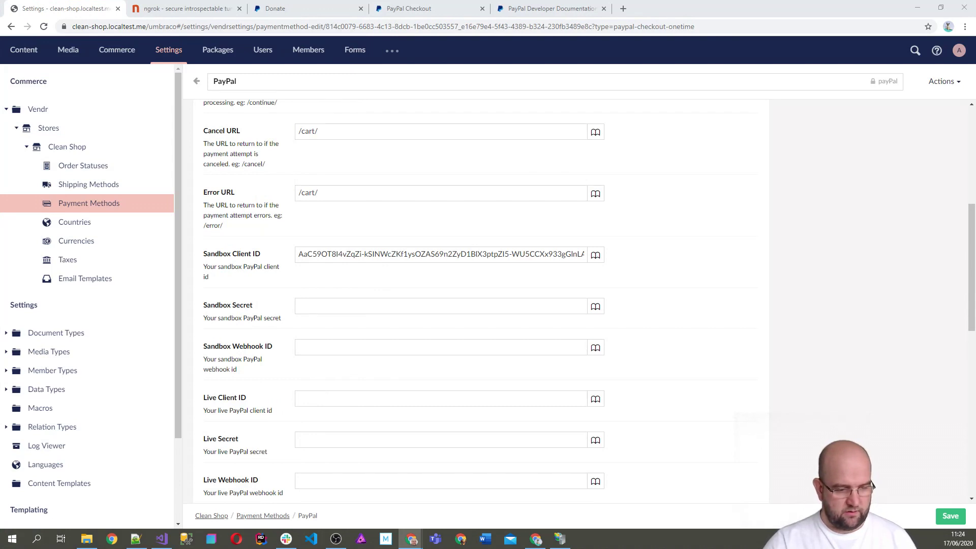
left_click(331, 307)
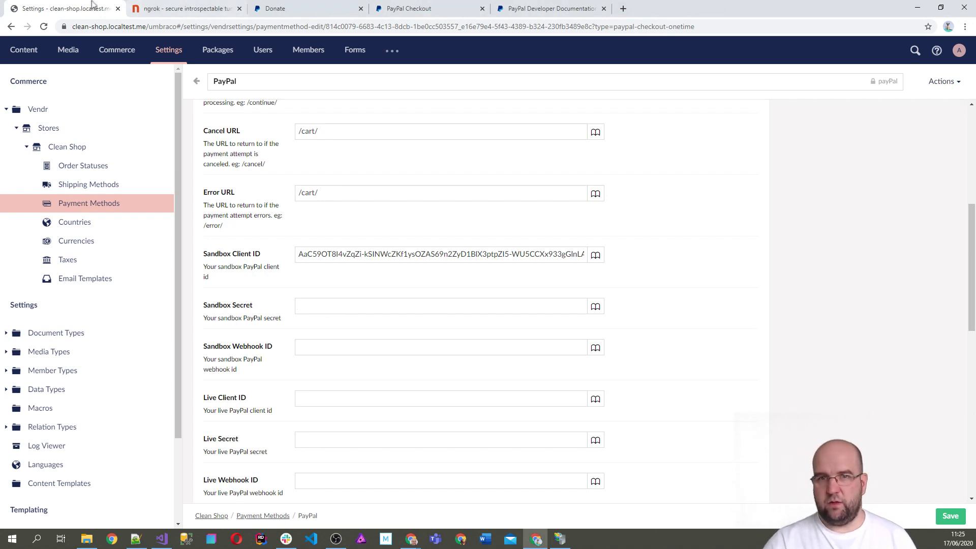
left_click_drag(82, 19, 0, 206)
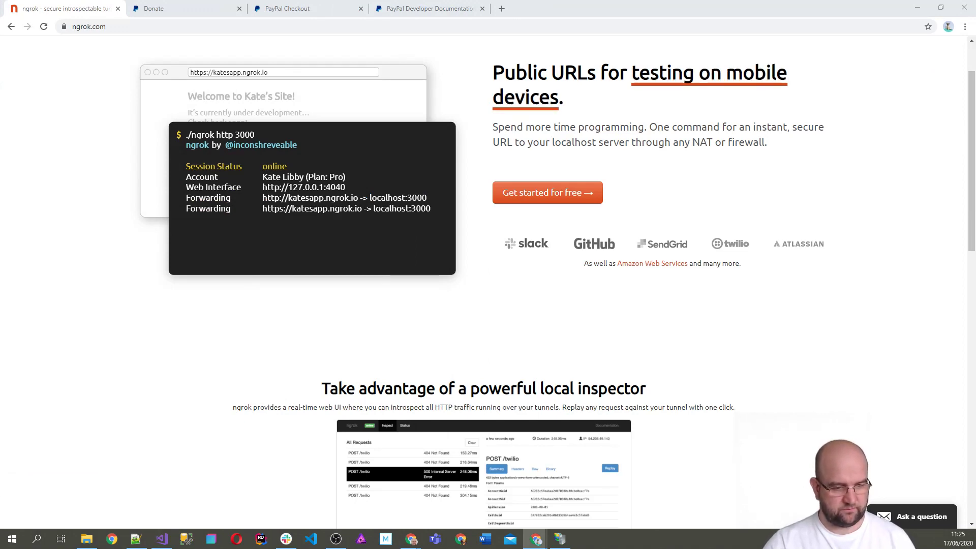
Place the detached Umbraco settings over the ngrok page, scrolled to the Webhook ID fields.
left_click_drag(0, 206, 172, 78)
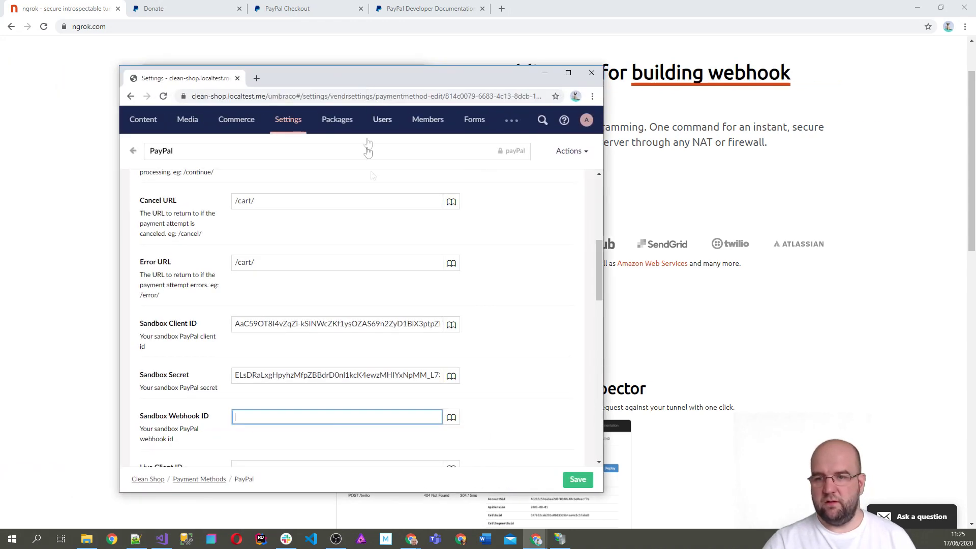
scroll(559, 350, "down", 3)
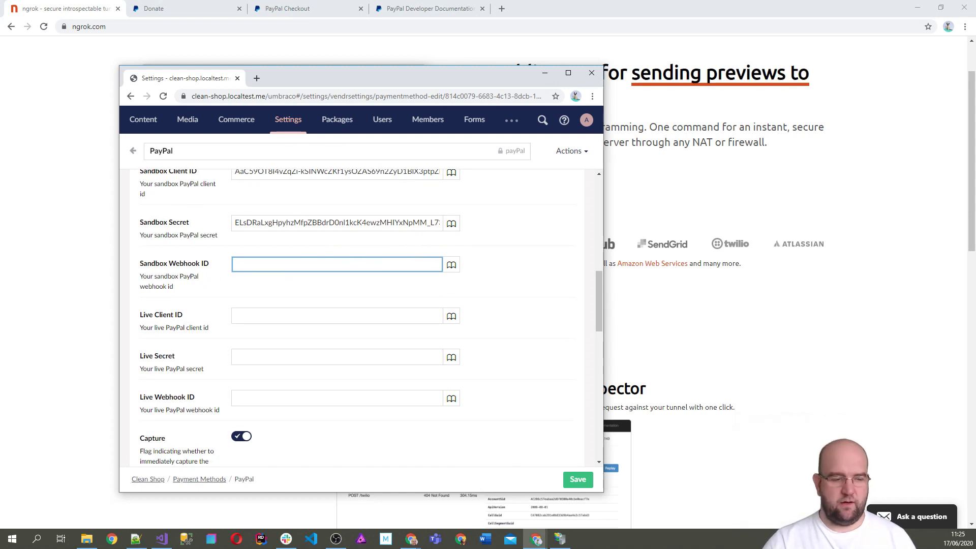
Maximise the PayPal Developer window and start adding a webhook to the CleanShop app.
key("alt+Tab")
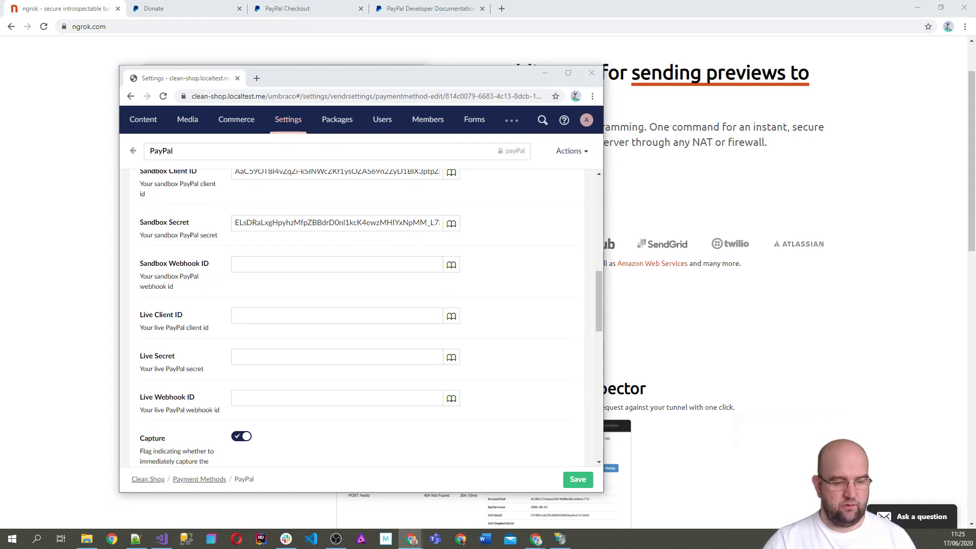
key("alt+Tab")
left_click_drag(439, 14, 356, 22)
double_click(356, 22)
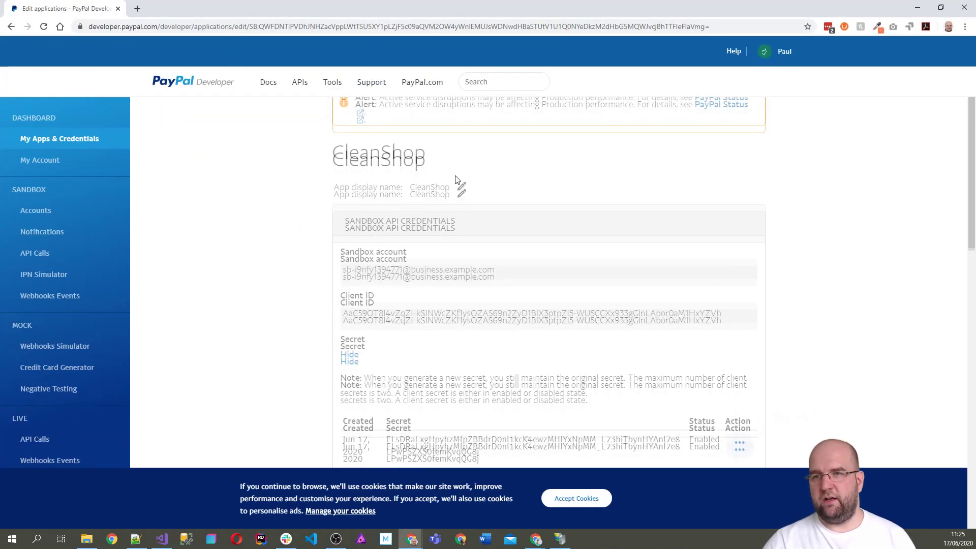
scroll(530, 189, "down", 9)
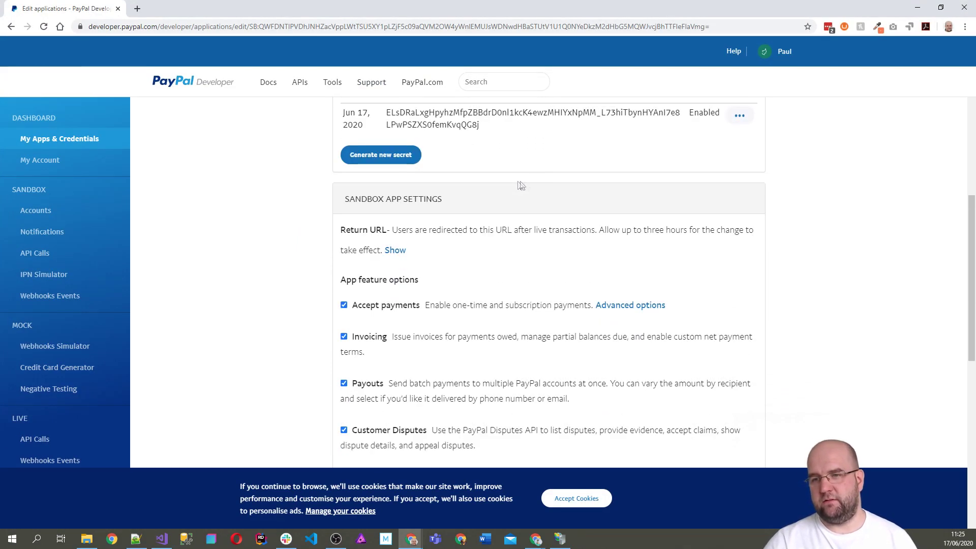
scroll(529, 190, "down", 8)
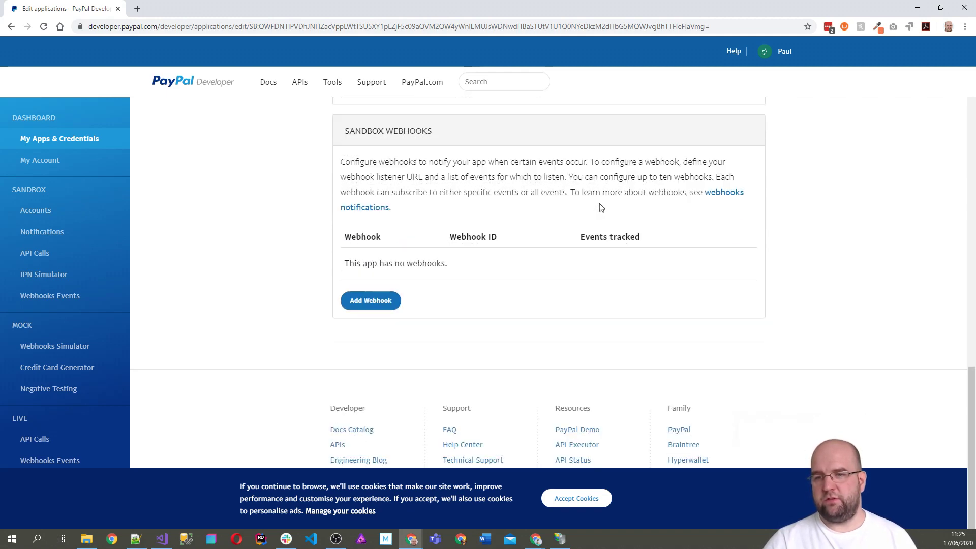
left_click(374, 302)
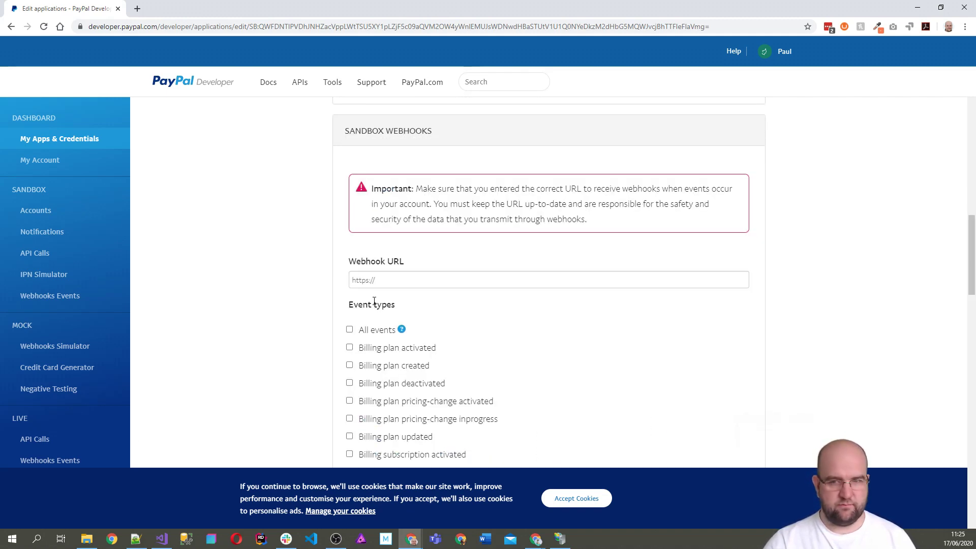
scroll(488, 246, "down", 1)
left_click(429, 227)
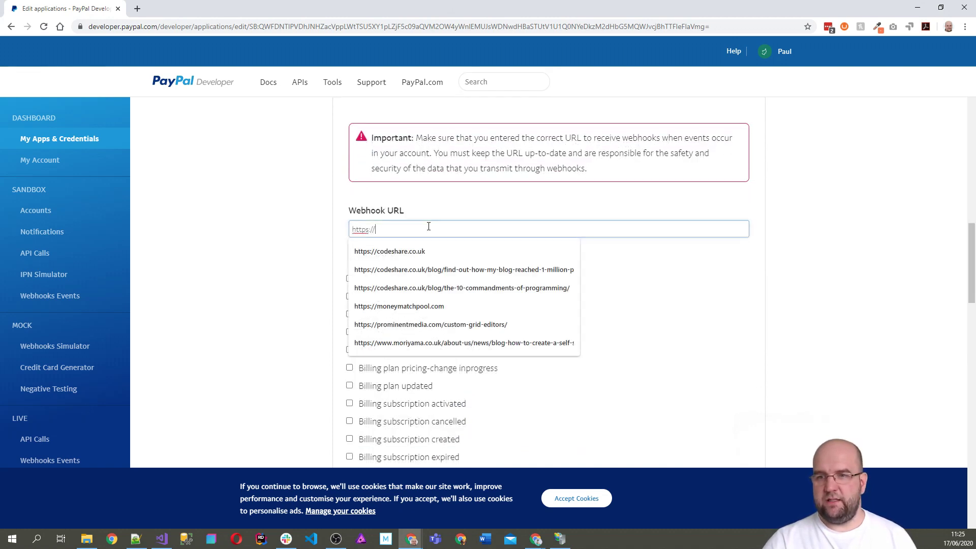
left_click(642, 265)
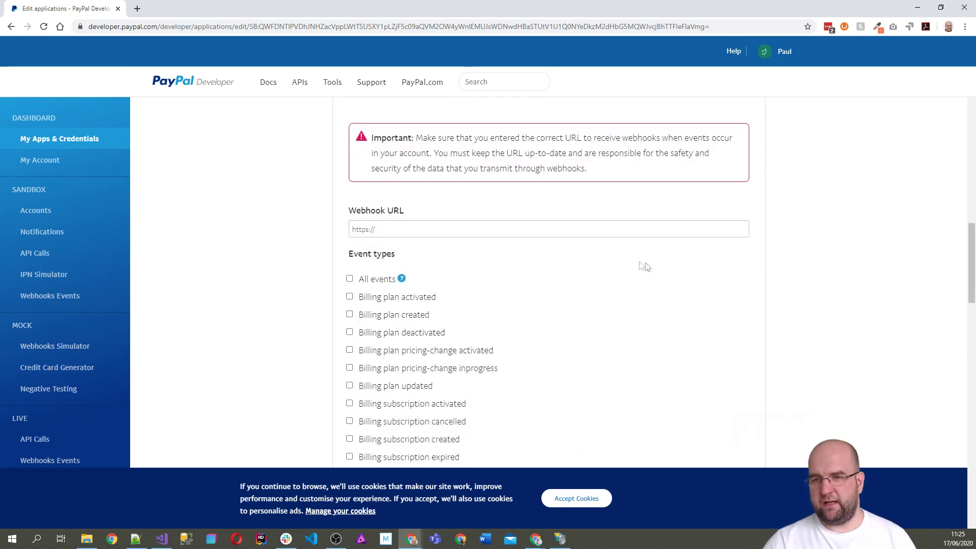
left_click(466, 228)
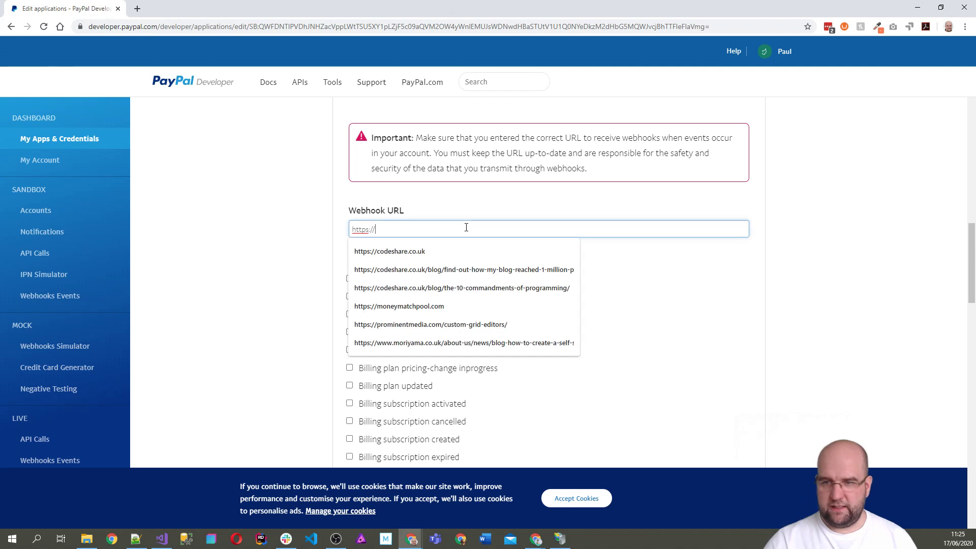
type("cleanshop")
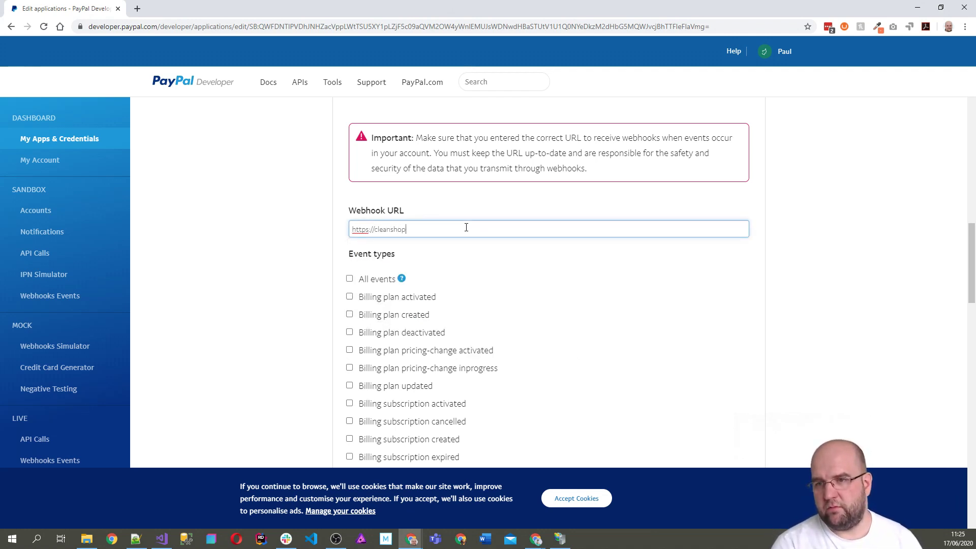
type(".localtest.me/")
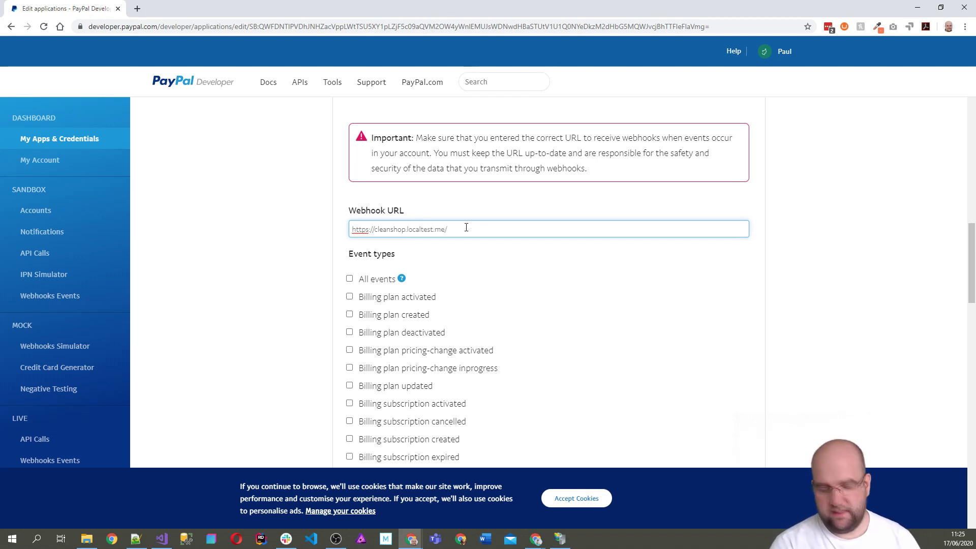
type("umbraco")
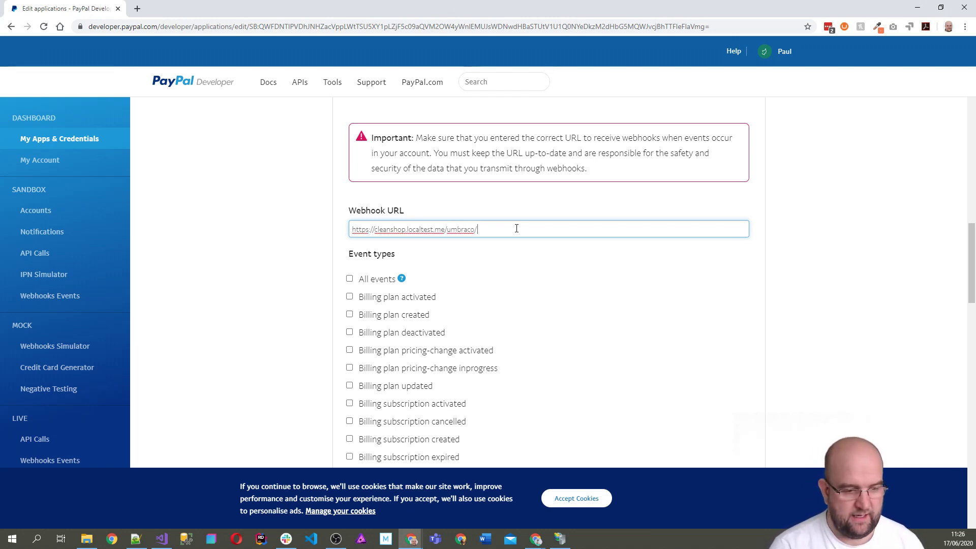
type("/")
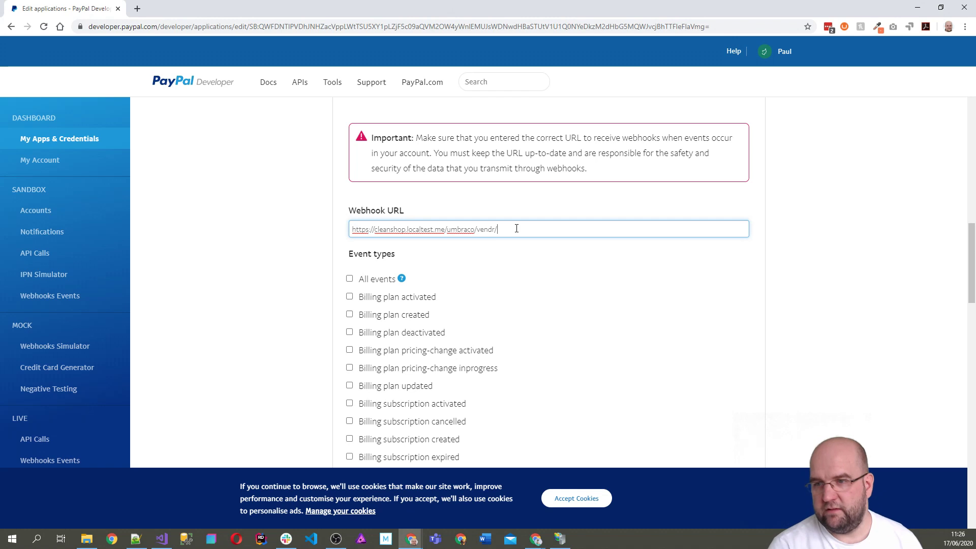
type("paym")
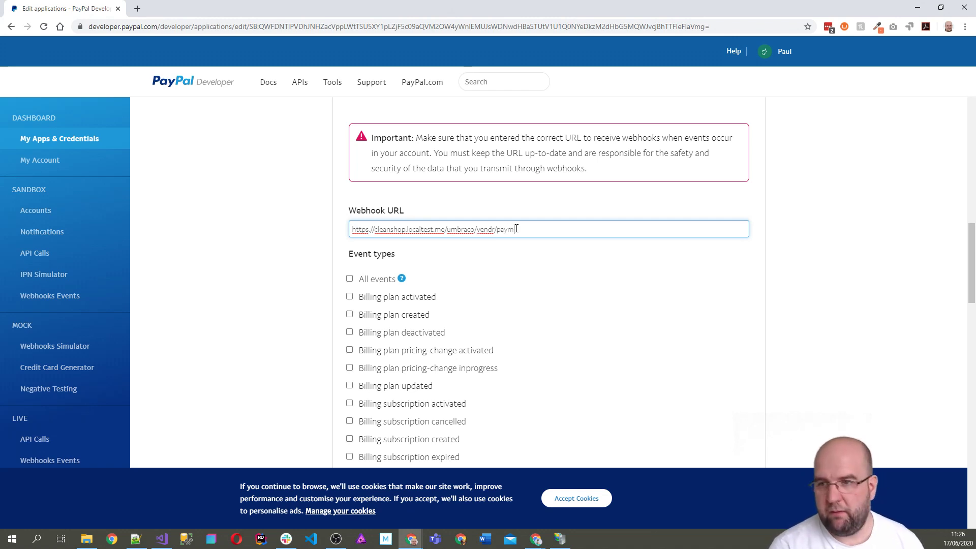
type("ent/callback/")
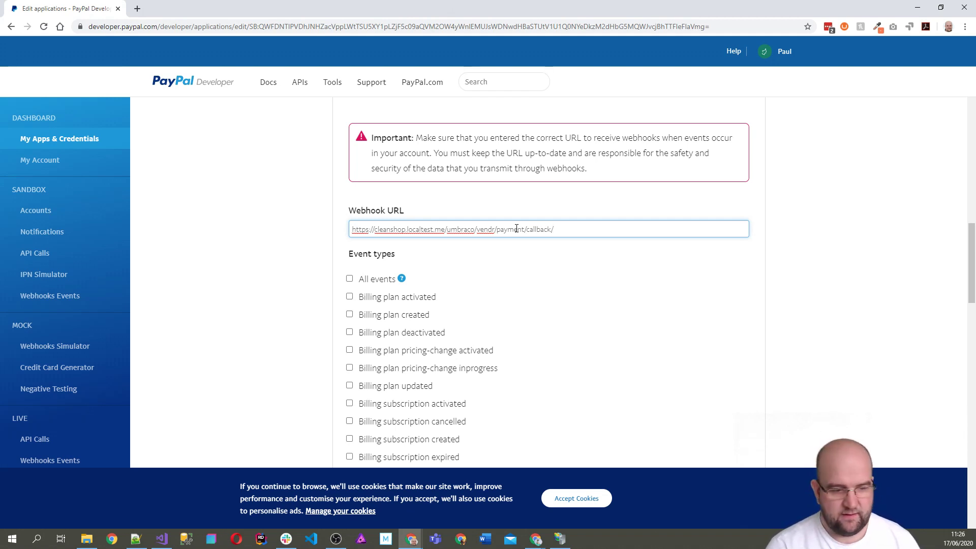
type("pay")
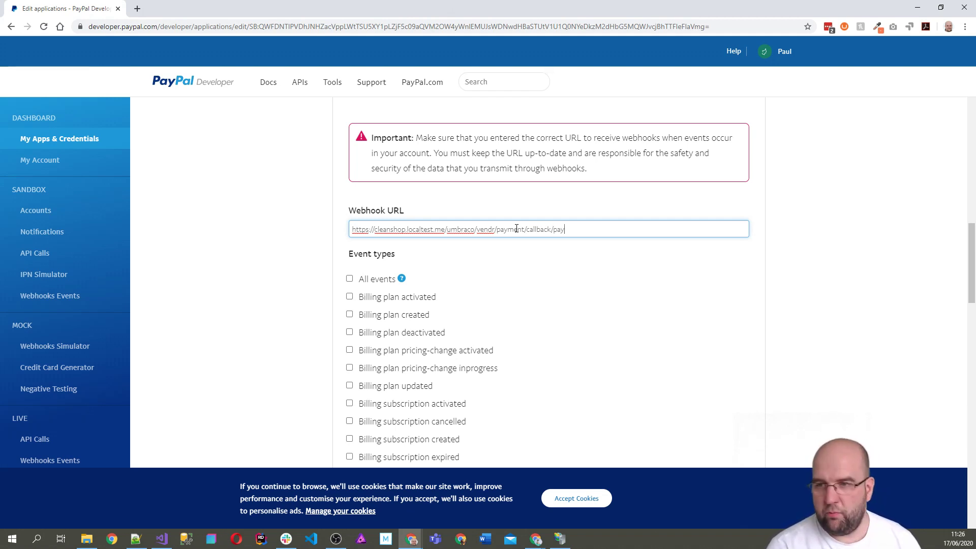
type("pal-checkout")
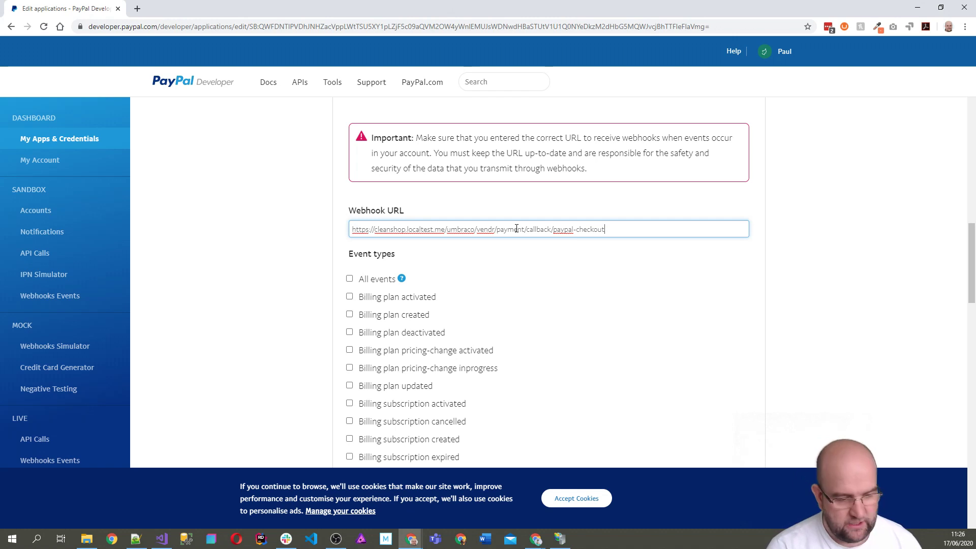
type("-onetime")
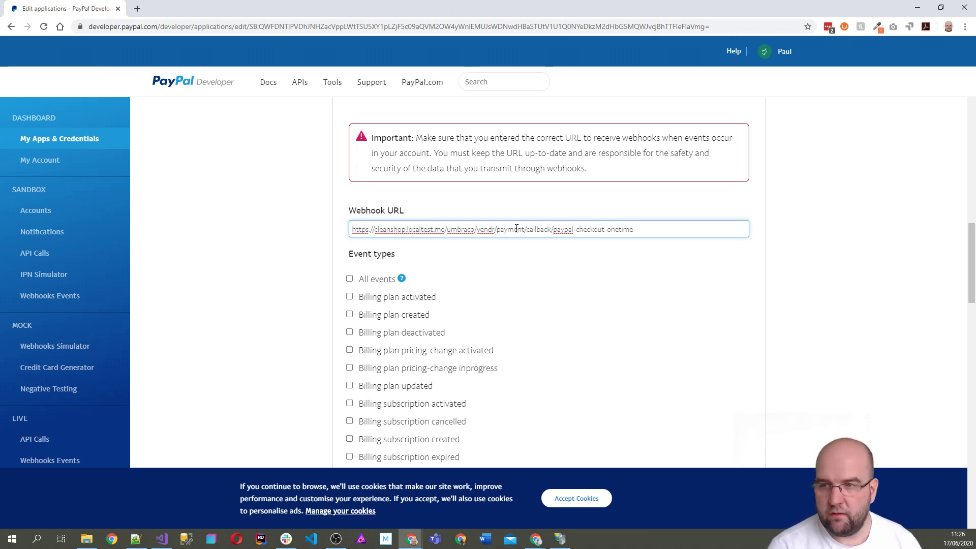
type("/")
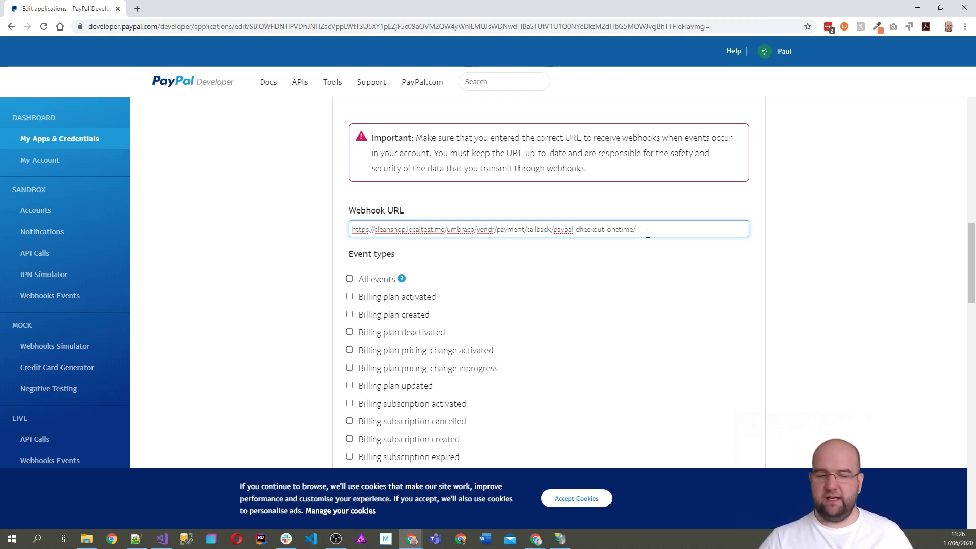
key("alt+Tab")
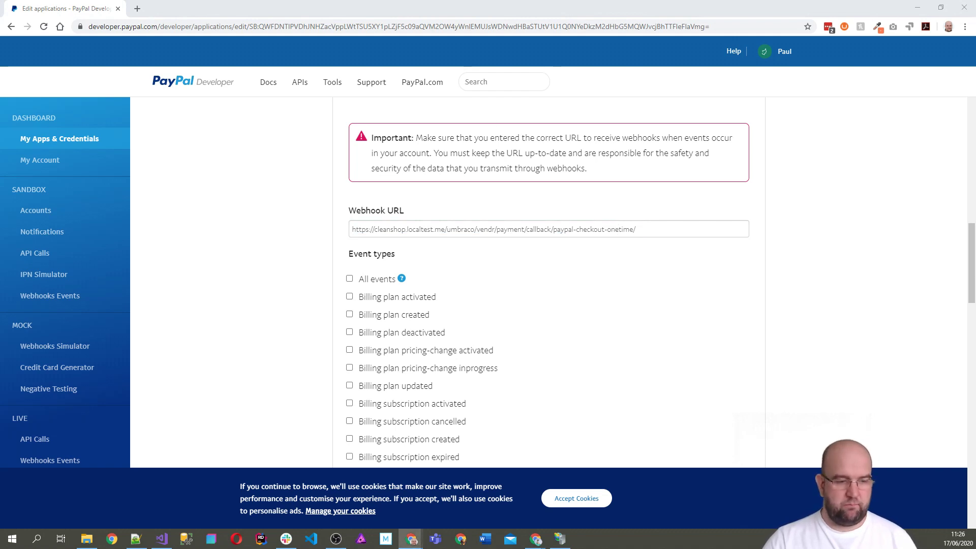
key("alt+Tab")
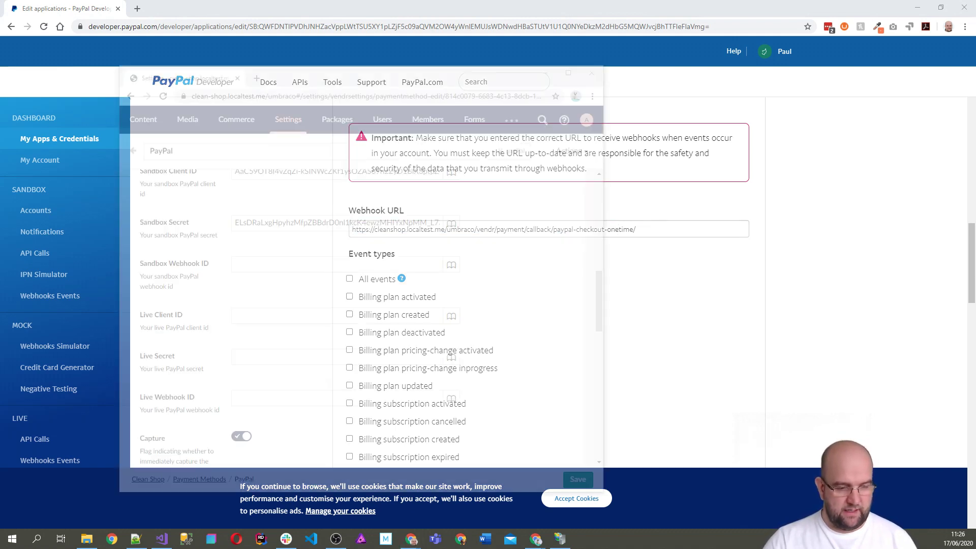
Copy the payment method Id e16e79e4-5f43-4389-b324-230fb3489e8c and append it to the webhook URL.
scroll(486, 251, "up", 10)
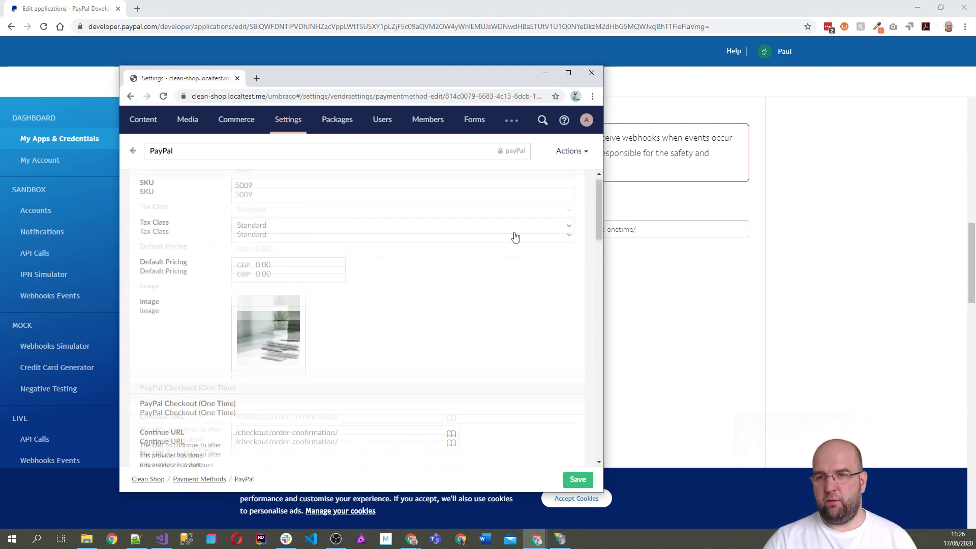
left_click(568, 73)
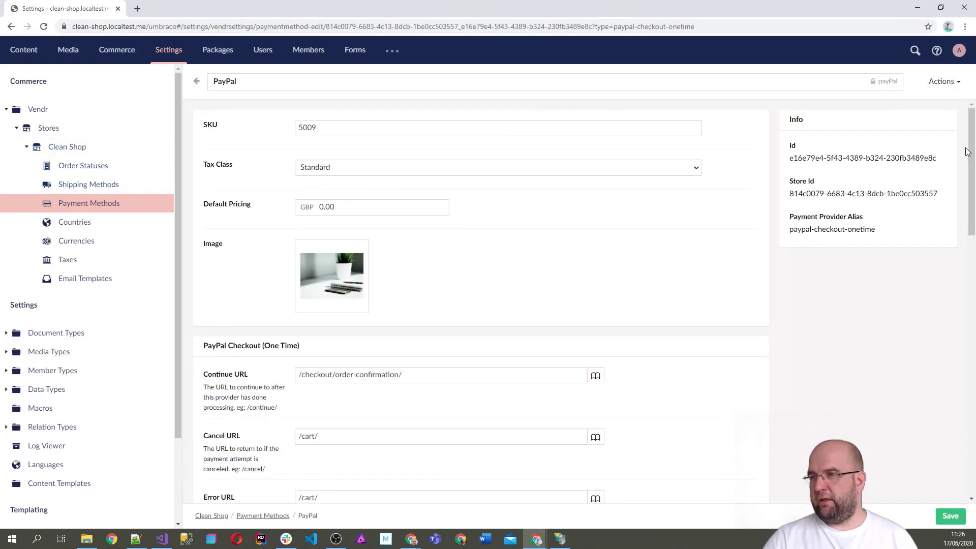
left_click_drag(790, 160, 939, 161)
key("ctrl+c")
left_click(791, 161)
key("alt+Tab")
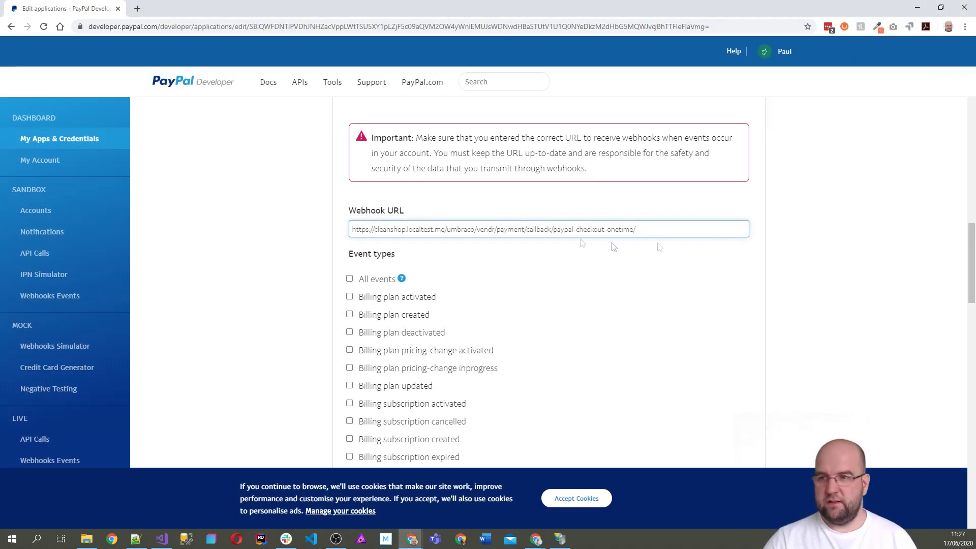
left_click(665, 230)
key("ctrl+v")
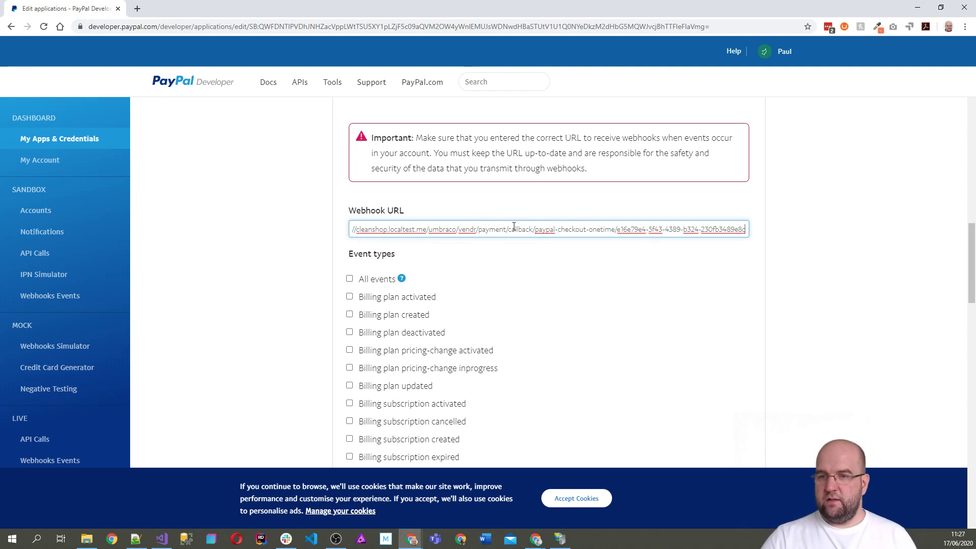
Subscribe the webhook to Checkout order approved, save it, and select the saved URL's start.
scroll(632, 283, "down", 6)
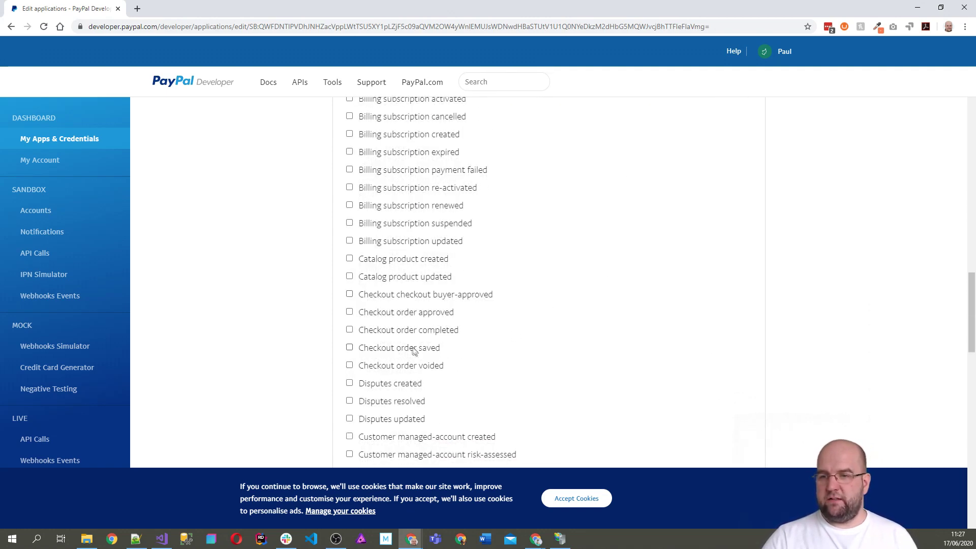
left_click(409, 314)
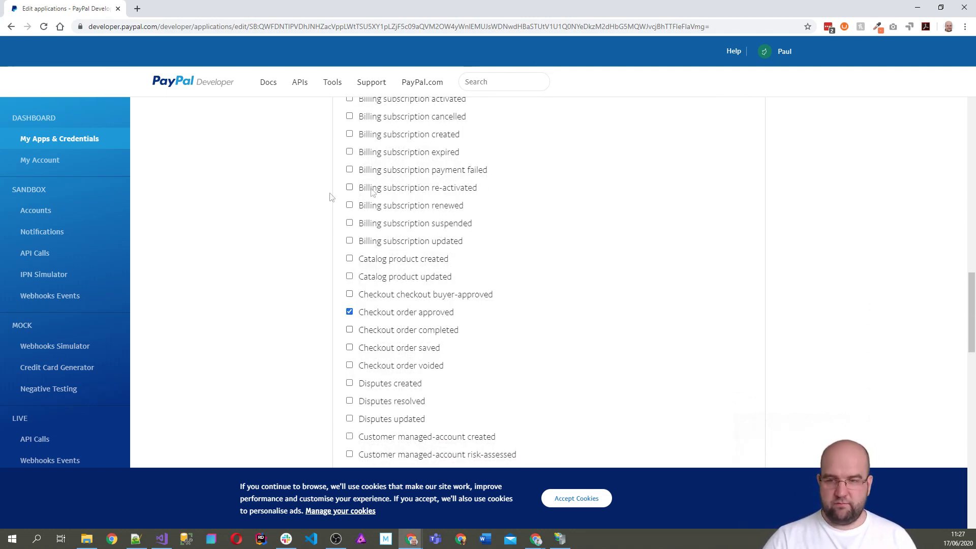
scroll(661, 315, "down", 3)
scroll(506, 238, "up", 1)
scroll(498, 235, "up", 13)
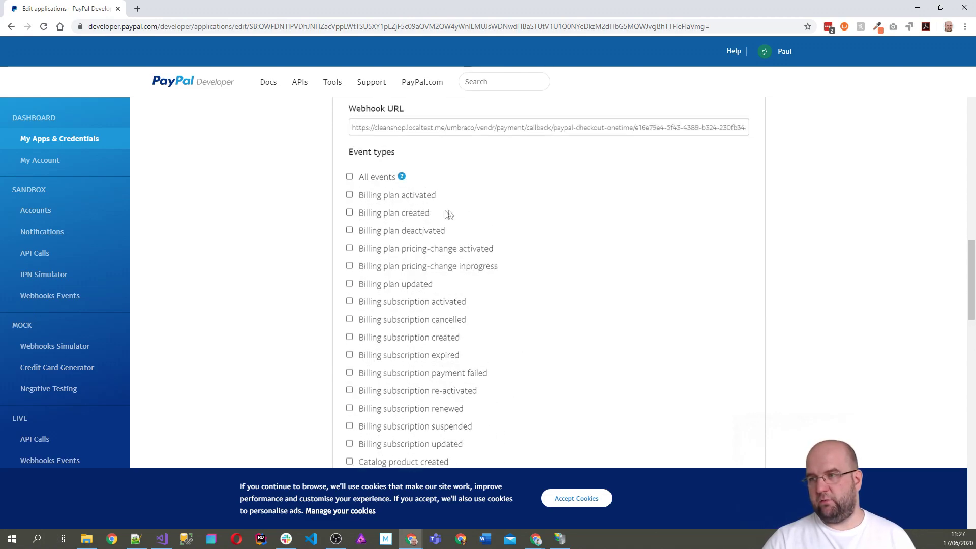
scroll(861, 174, "up", 4)
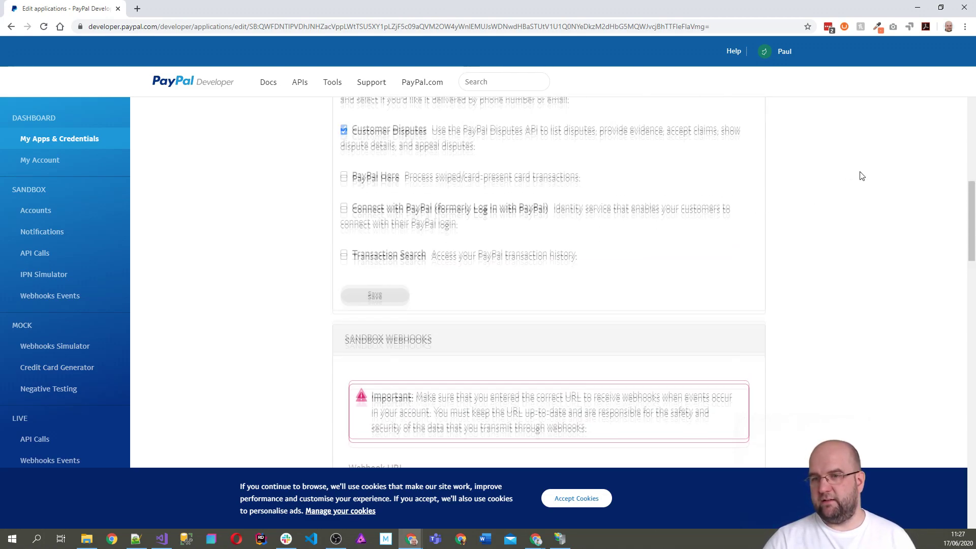
scroll(900, 190, "down", 15)
scroll(900, 196, "down", 20)
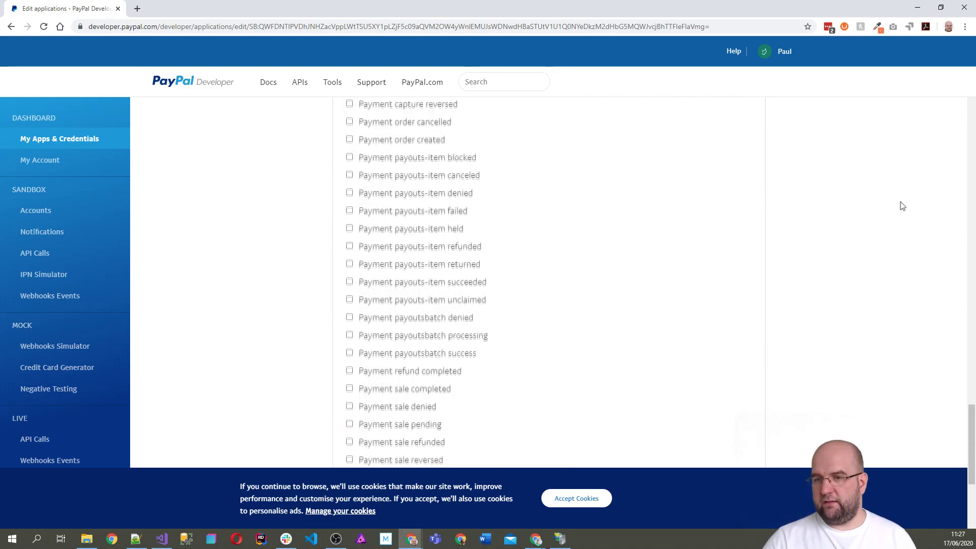
left_click(376, 247)
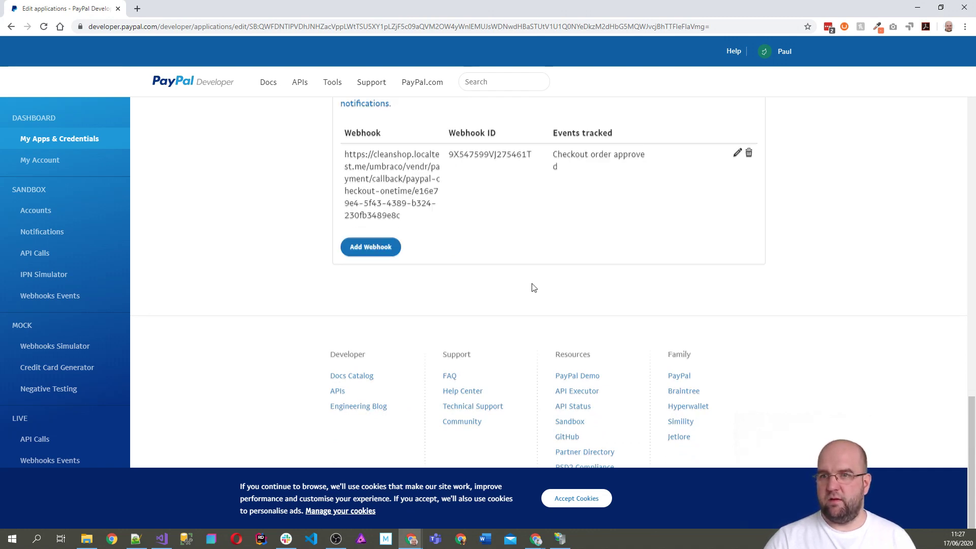
scroll(559, 285, "up", 3)
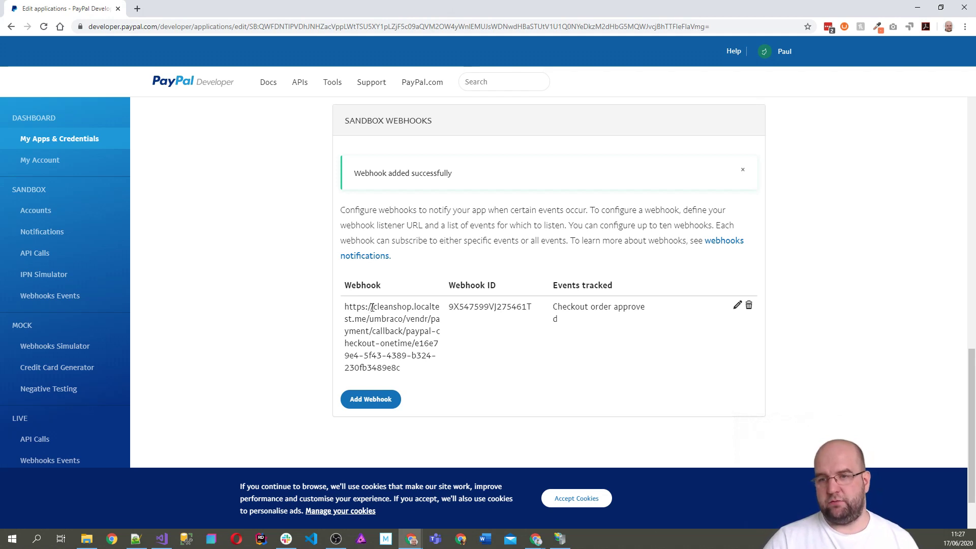
left_click_drag(345, 308, 368, 321)
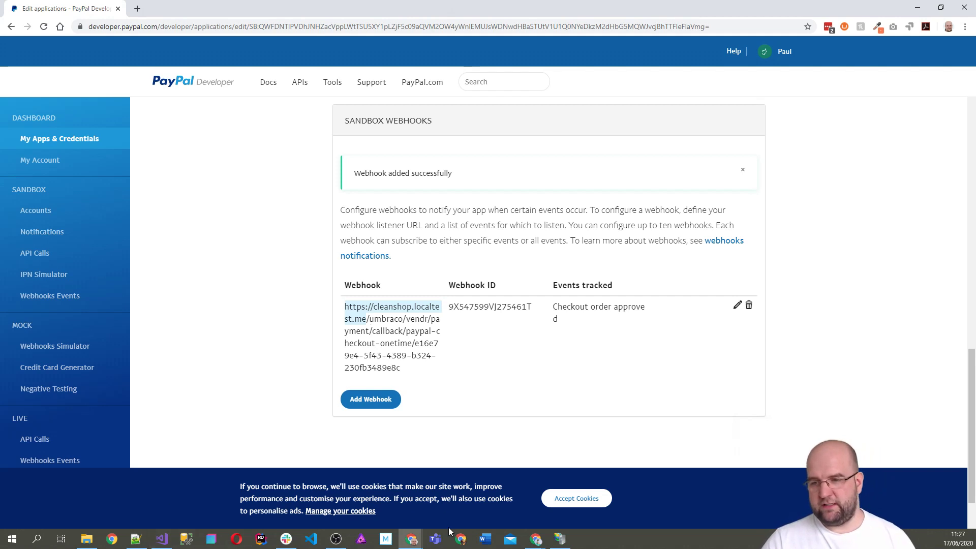
Start the free ngrok sign-up on ngrok.com, then close that tab and minimise the window.
mouse_move(536, 538)
left_click(514, 516)
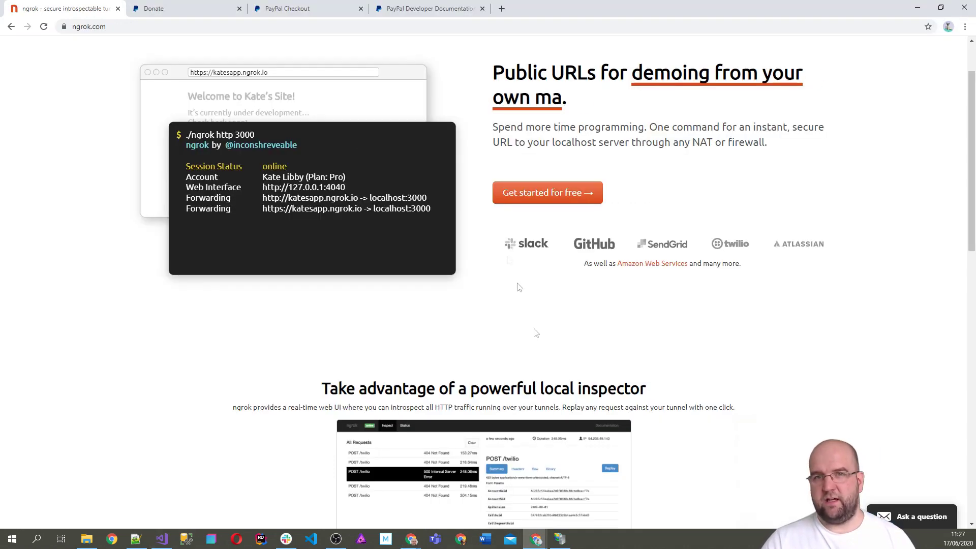
left_click(112, 23)
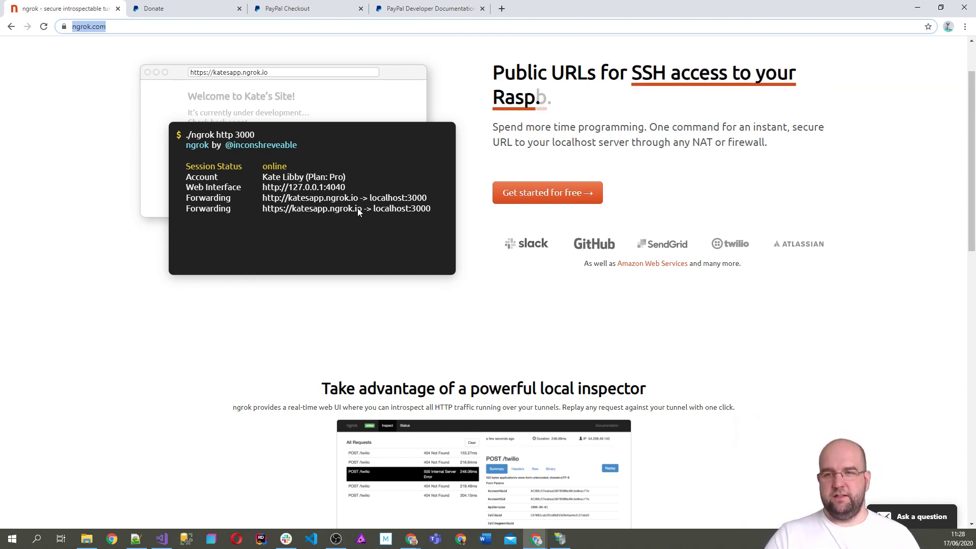
scroll(560, 310, "up", 2)
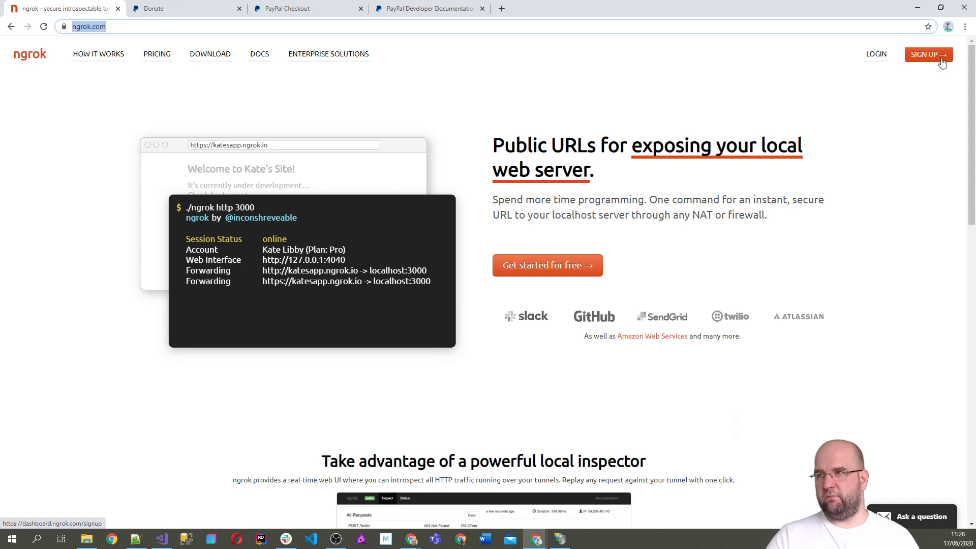
left_click(548, 268)
key("ctrl+w")
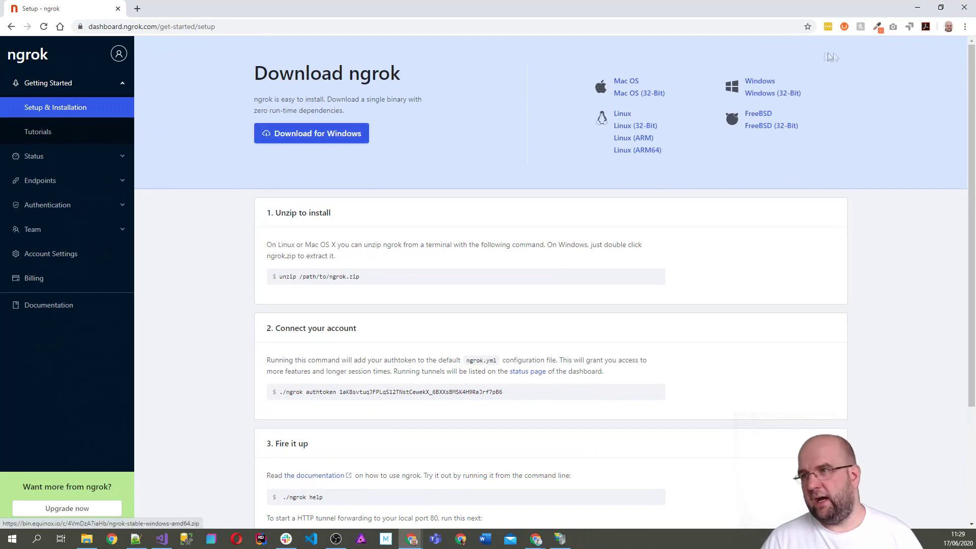
left_click(918, 8)
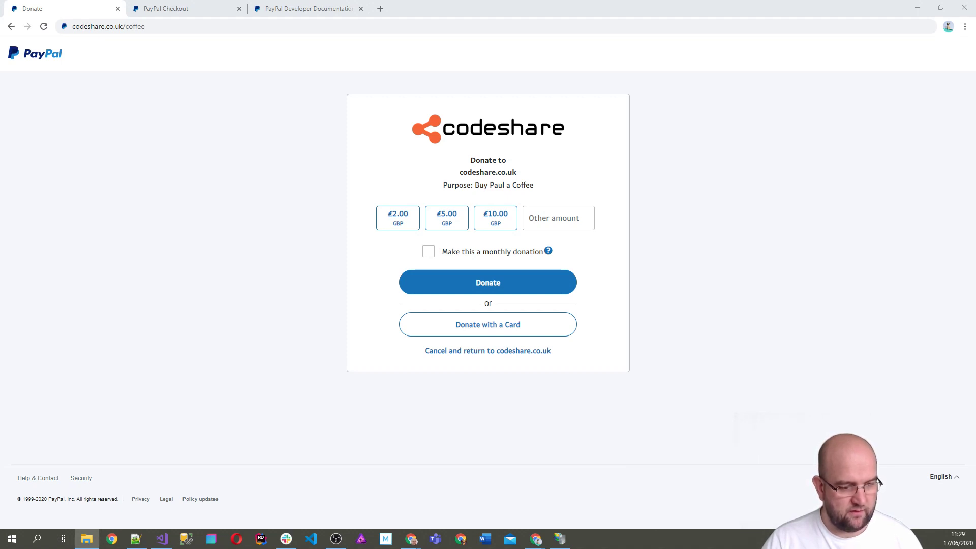
Launch Command Prompt by entering cmd in the ngrok-stable-windows-amd64 folder's address bar.
key("alt+Tab")
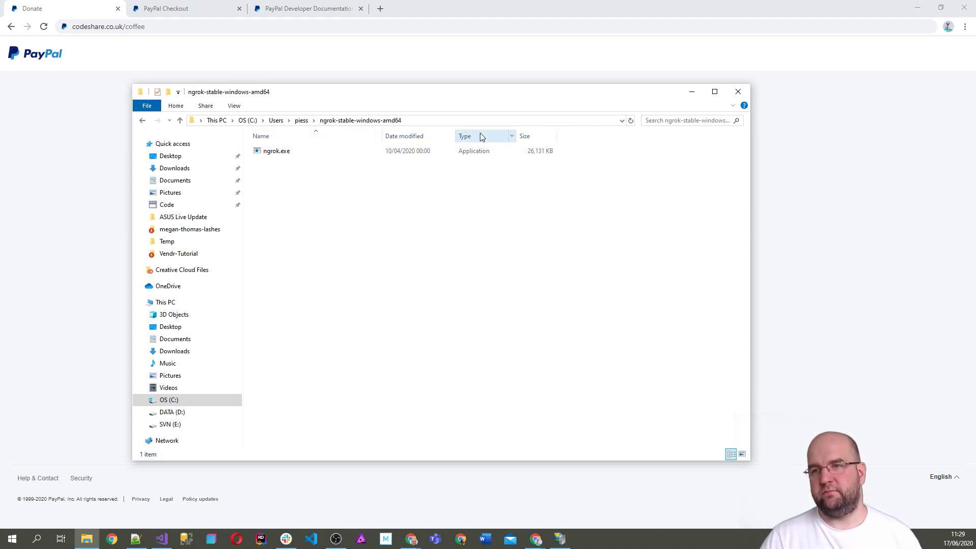
left_click_drag(455, 91, 392, 124)
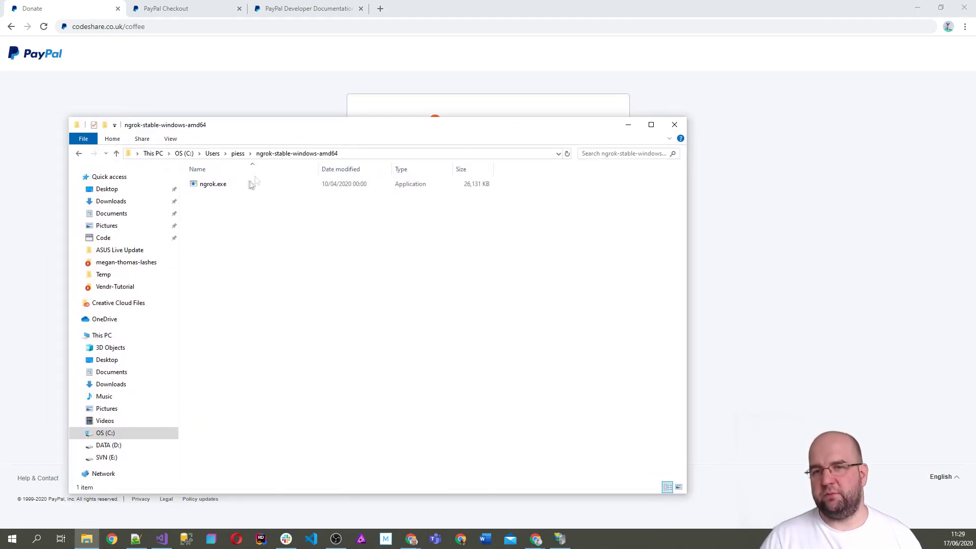
left_click_drag(472, 131, 0, 223)
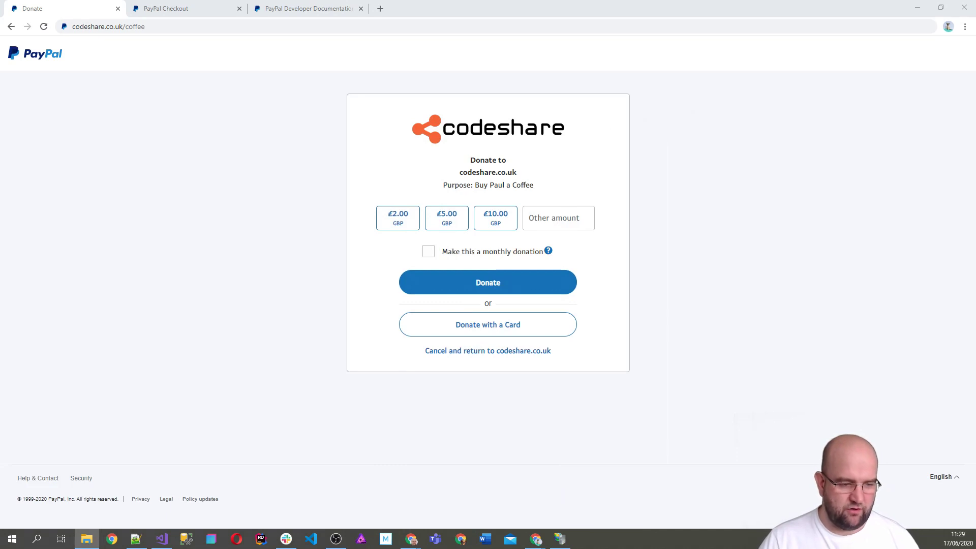
left_click_drag(0, 224, 384, 117)
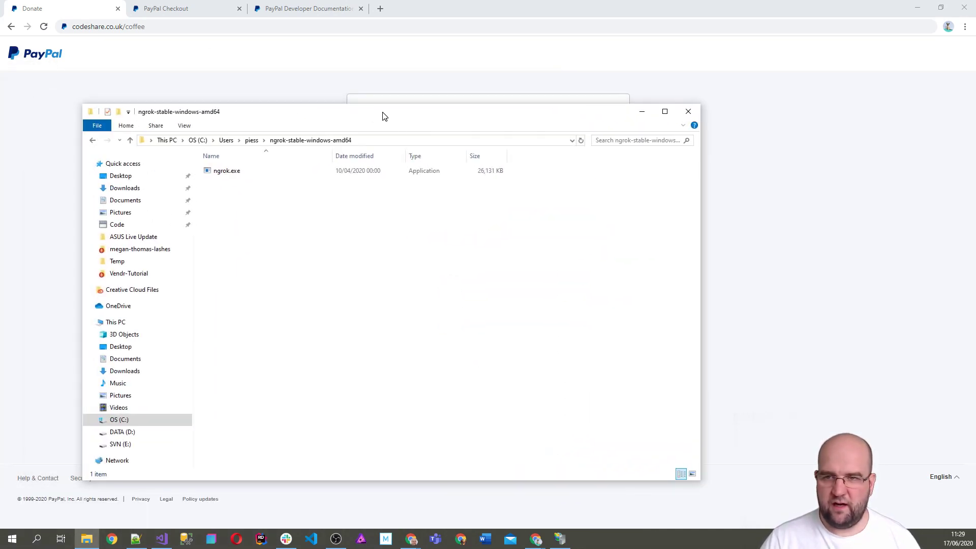
left_click(402, 140)
type("cmd")
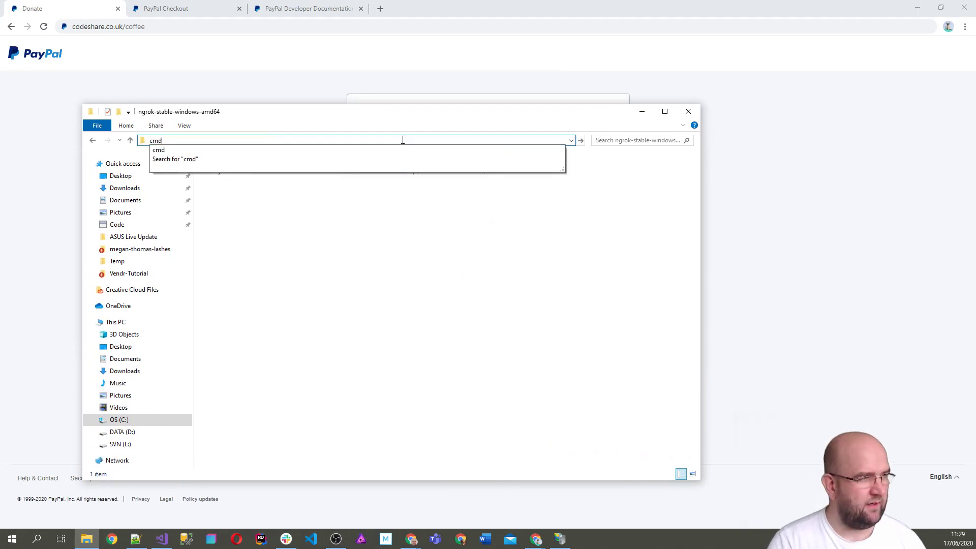
key("Return")
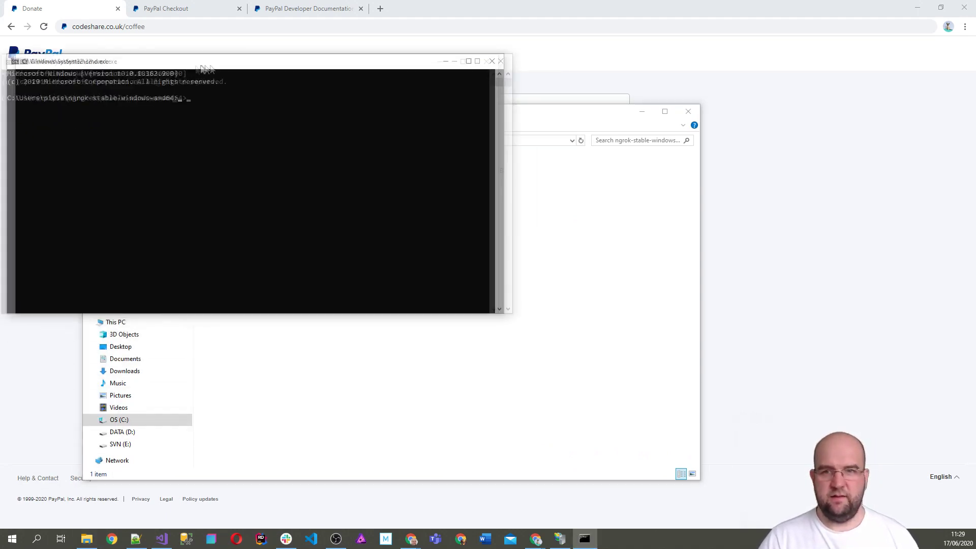
left_click_drag(199, 60, 410, 113)
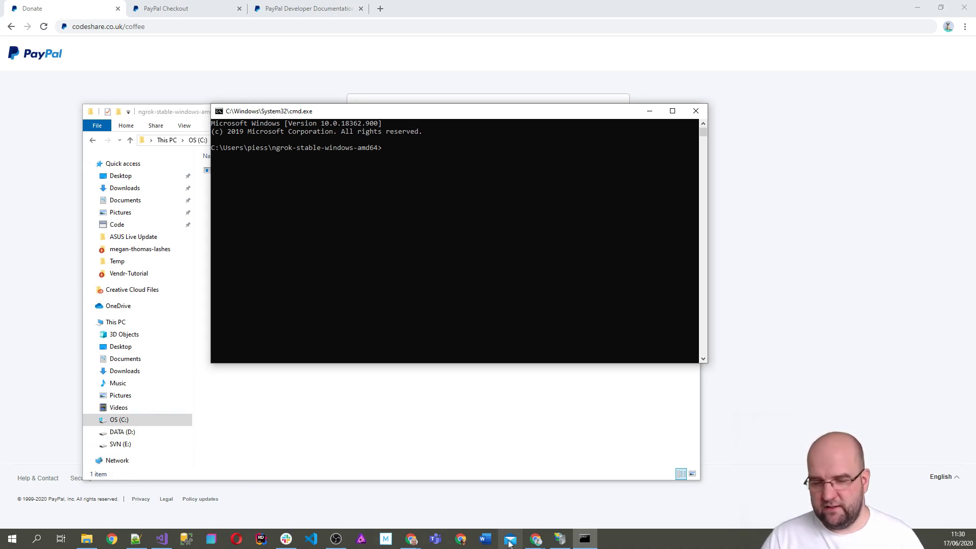
mouse_move(558, 541)
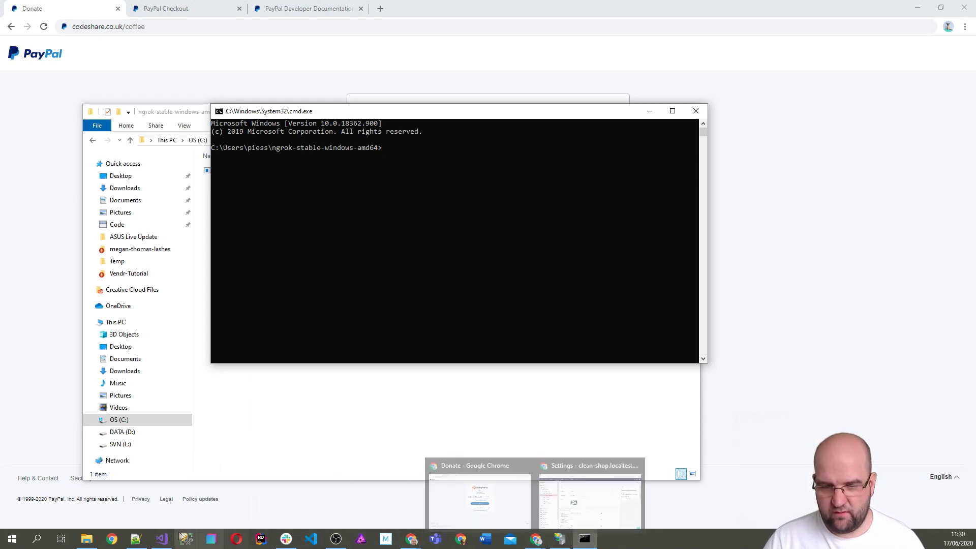
left_click(135, 539)
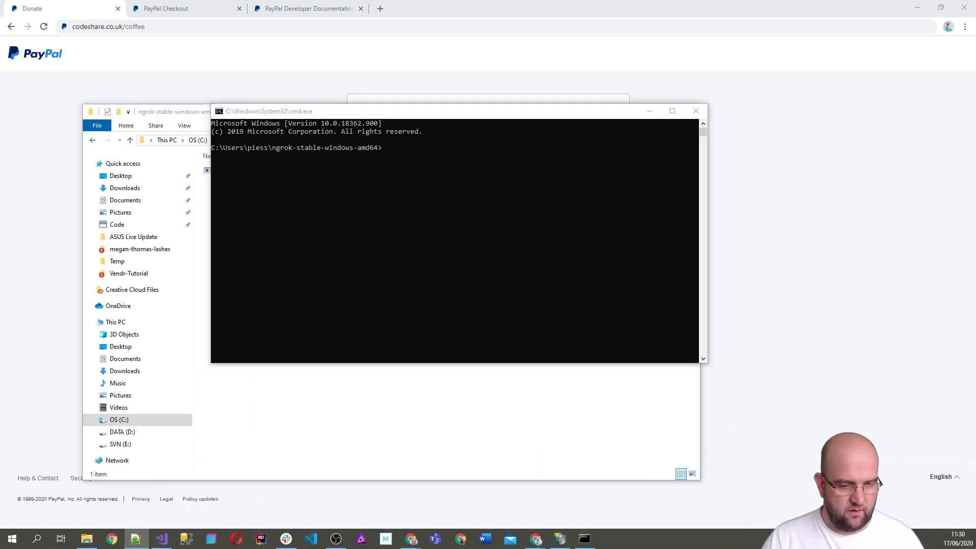
left_click(433, 156)
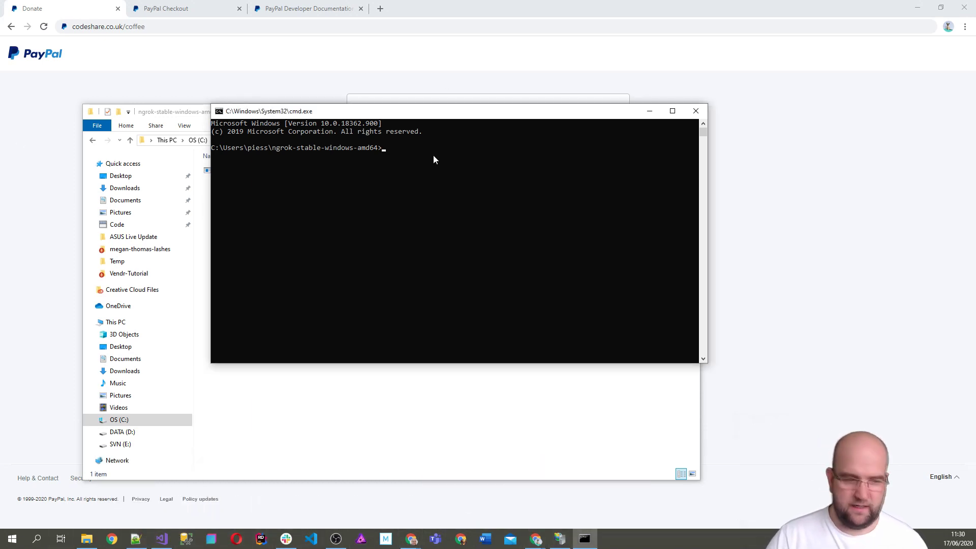
type("ngrok")
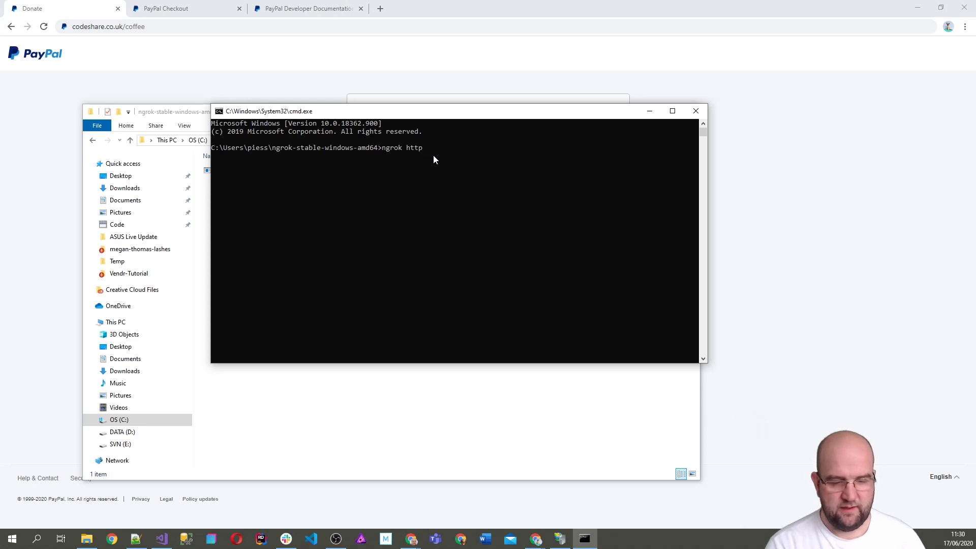
type("http https://clean")
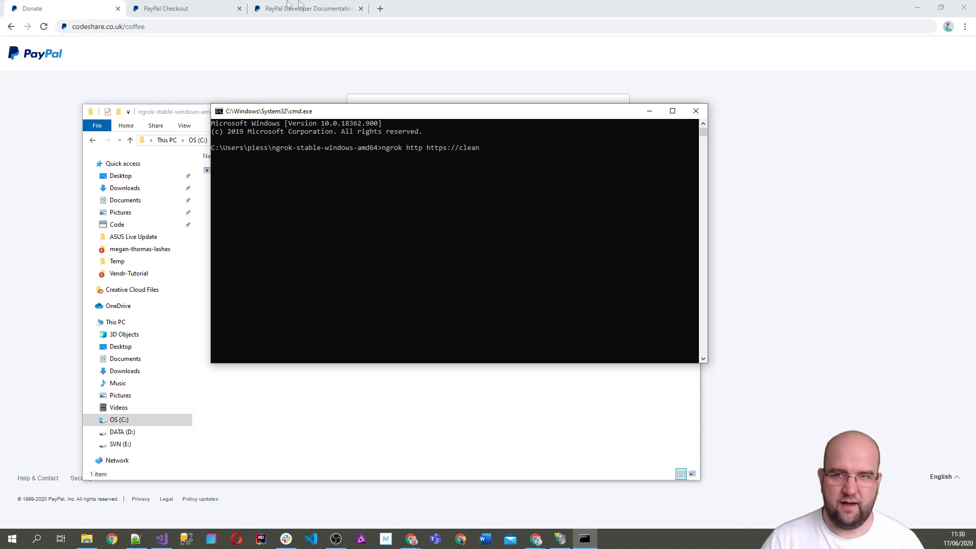
left_click(379, 16)
type("clean")
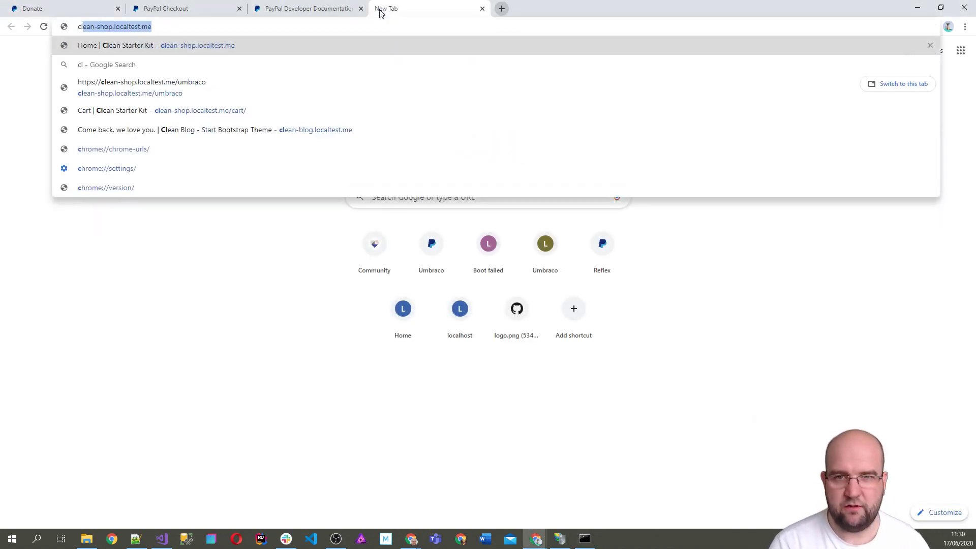
left_click(36, 9)
key("alt+Tab")
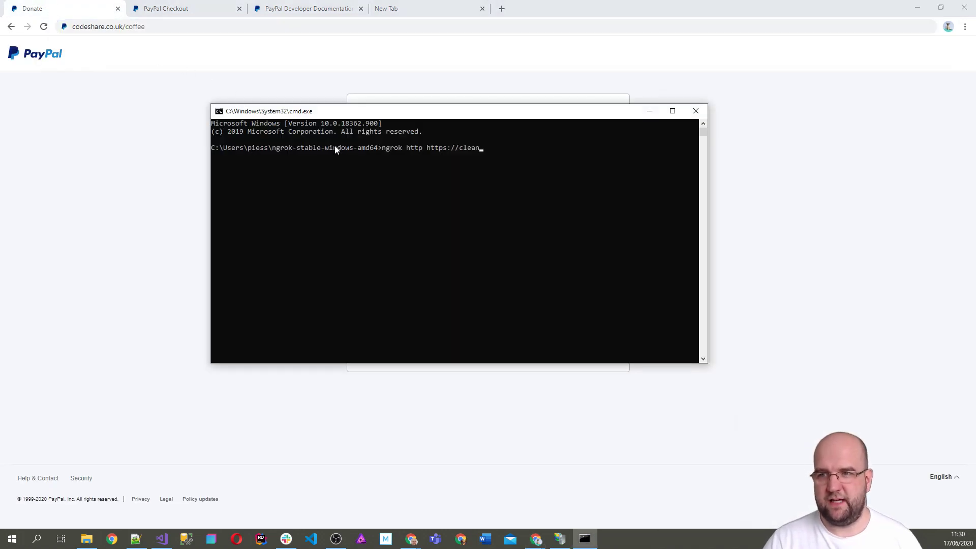
type("-sh")
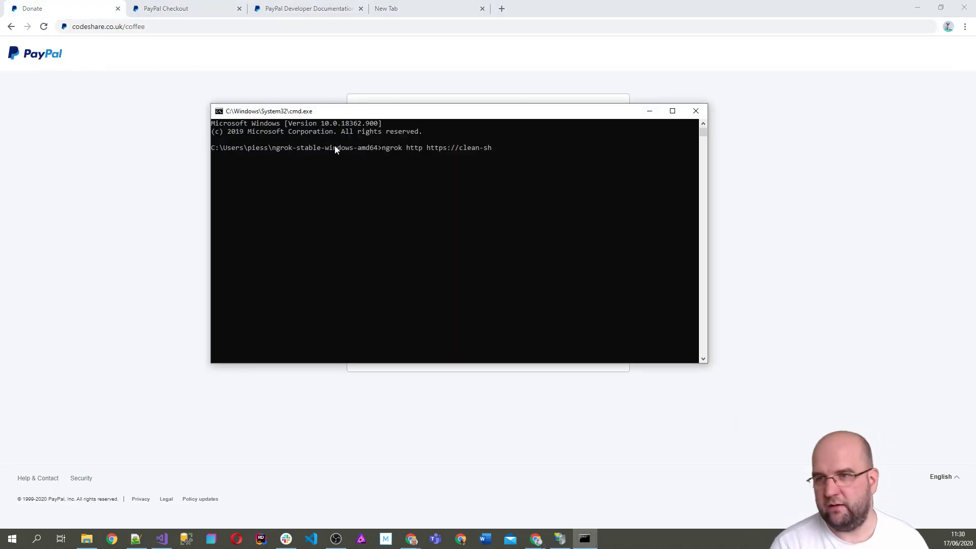
type("op.localte")
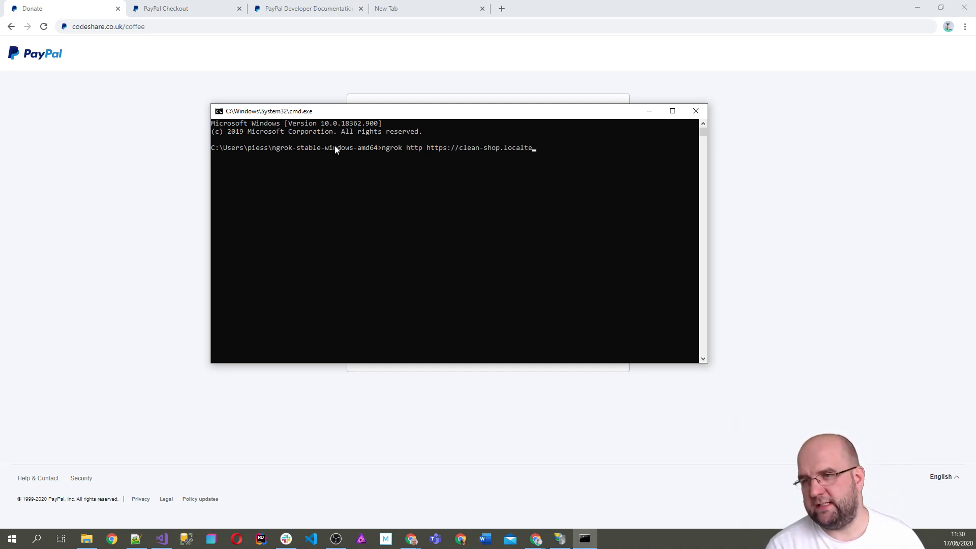
type("st.me")
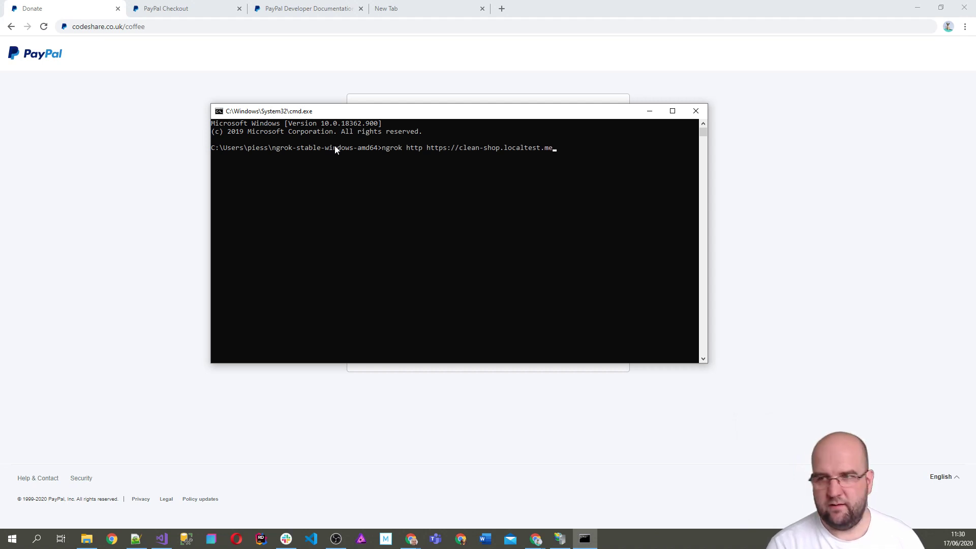
key("Return")
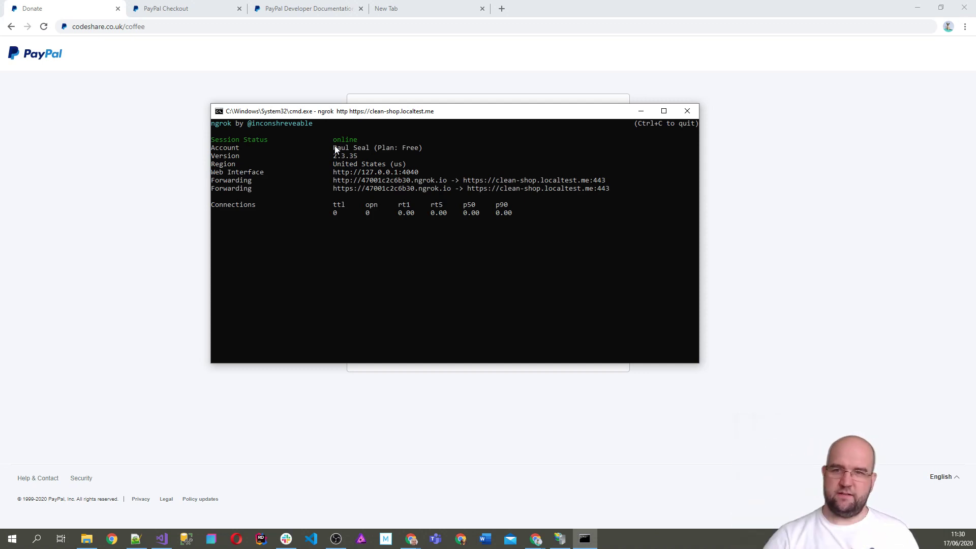
Copy the https forwarding URL from the ngrok console.
left_click_drag(334, 189, 450, 193)
right_click(450, 193)
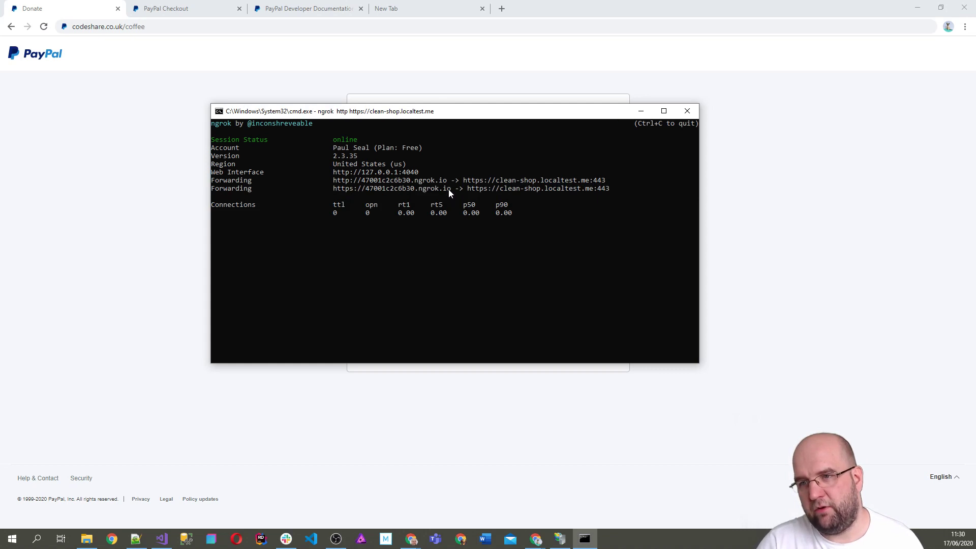
left_click_drag(334, 189, 450, 192)
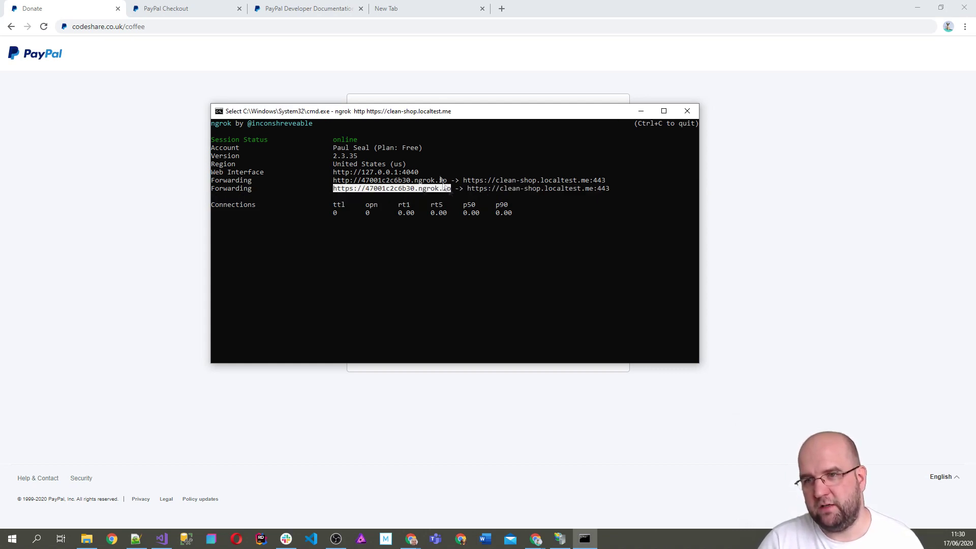
right_click(401, 113)
mouse_move(433, 196)
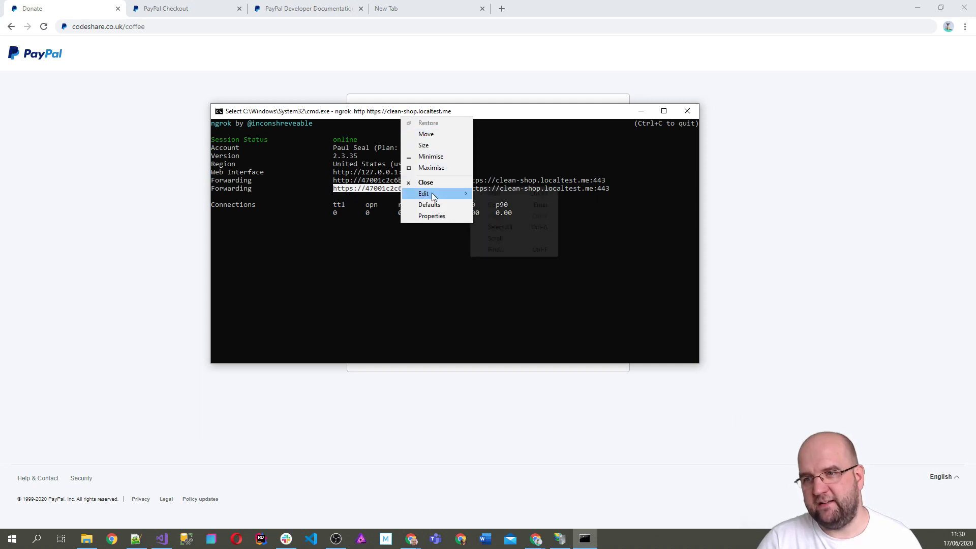
left_click(496, 205)
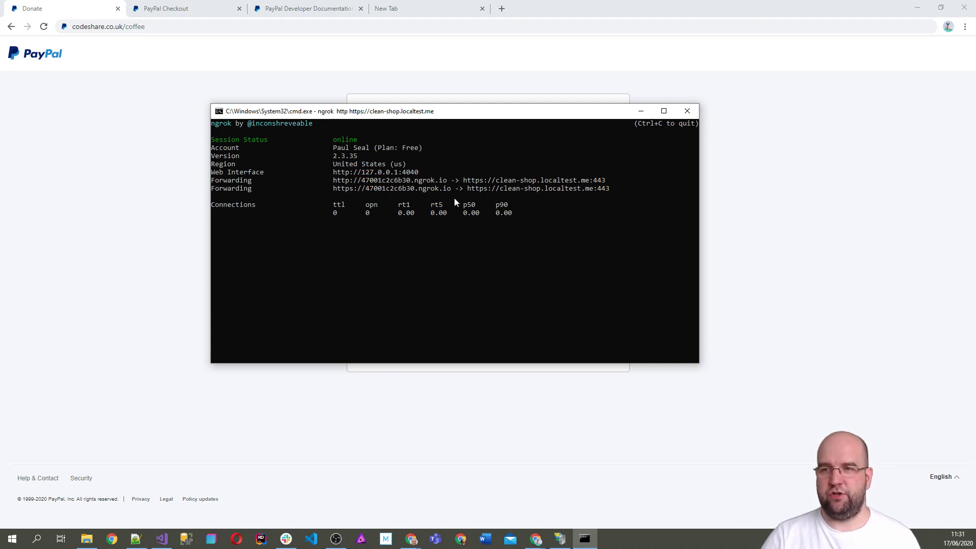
Load the copied ngrok URL in a new Chrome tab, which returns HTTP Error 404.
left_click(436, 7)
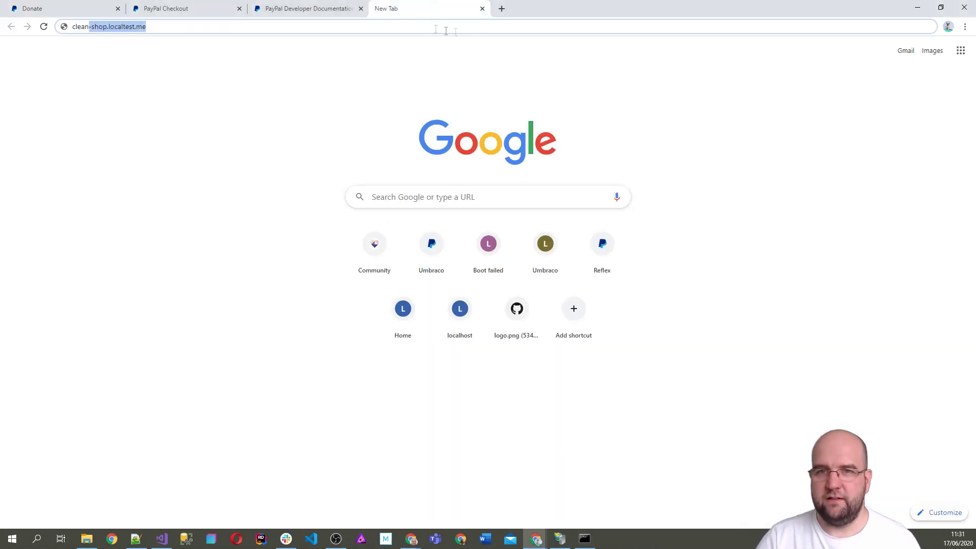
left_click(502, 9)
key("ctrl+v")
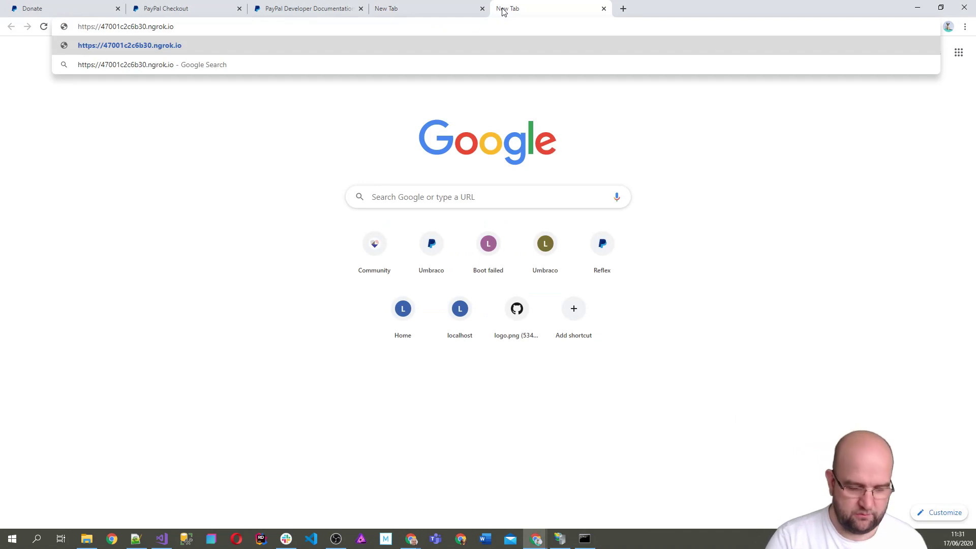
key("Return")
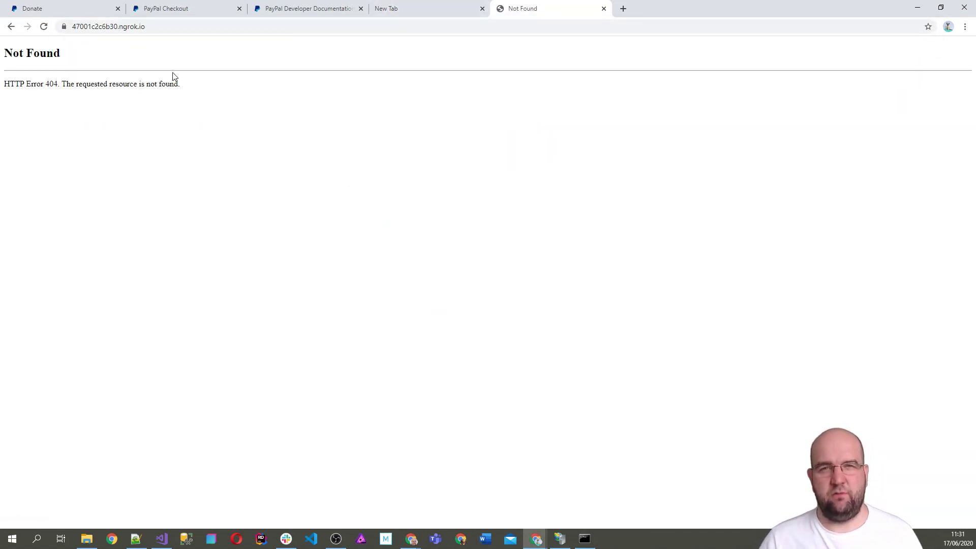
left_click(560, 539)
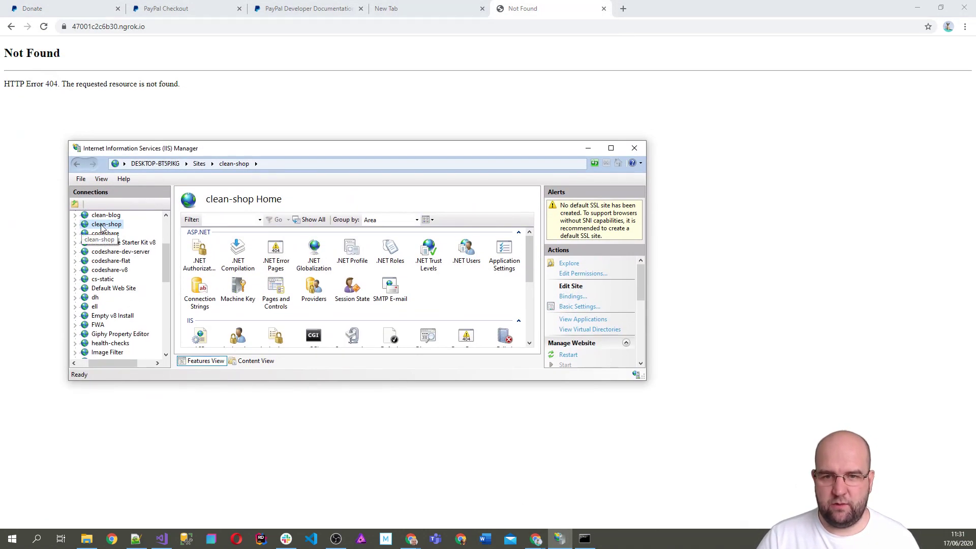
right_click(101, 227)
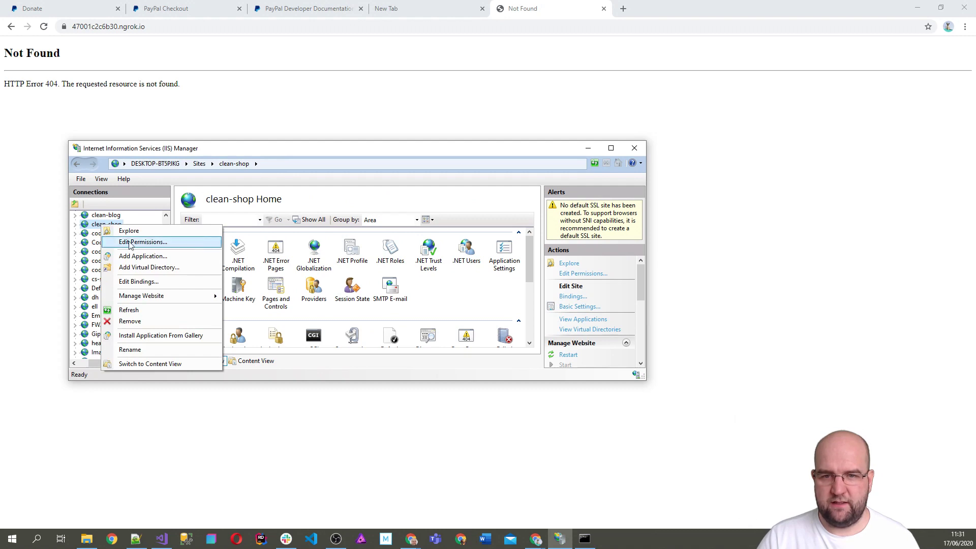
left_click(139, 282)
left_click_drag(286, 182, 163, 188)
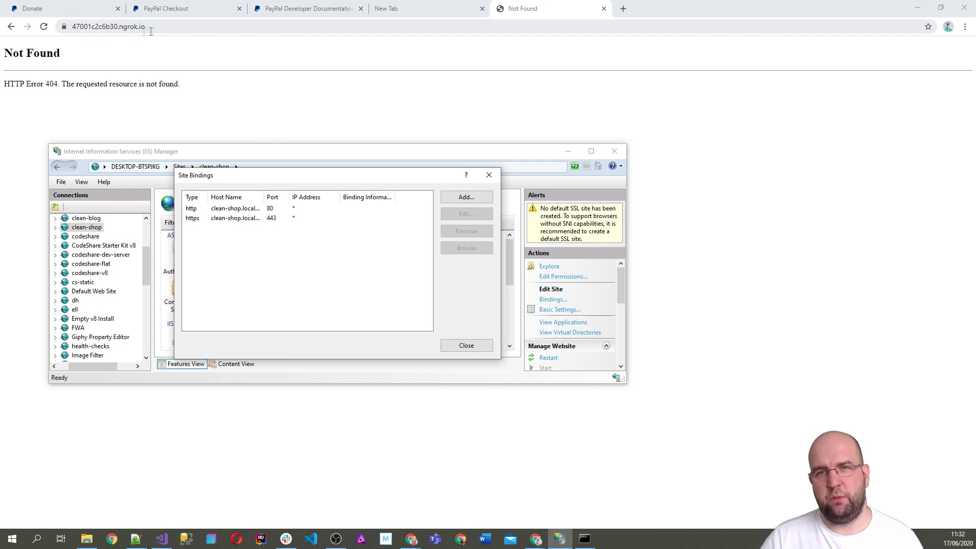
left_click(476, 202)
left_click(272, 221)
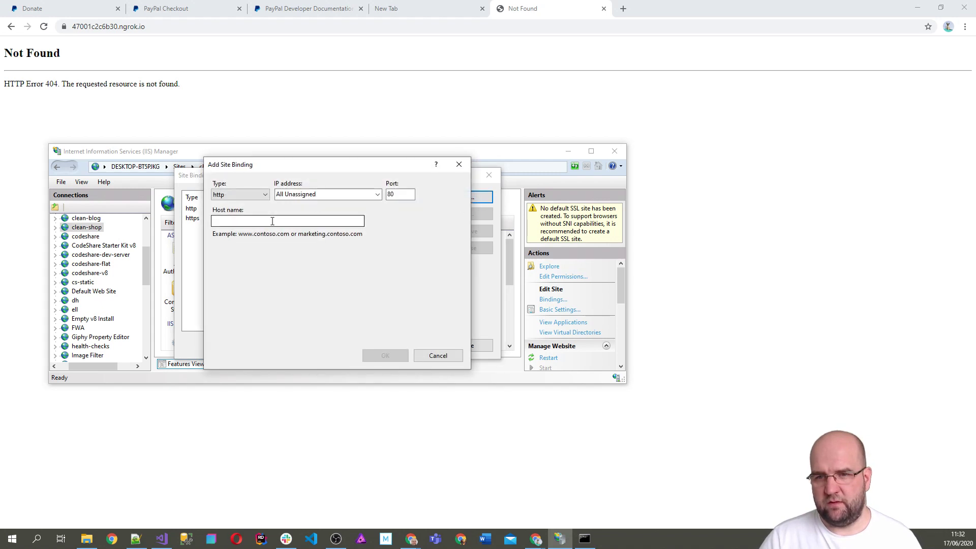
key("ctrl+v")
left_click_drag(233, 222, 163, 223)
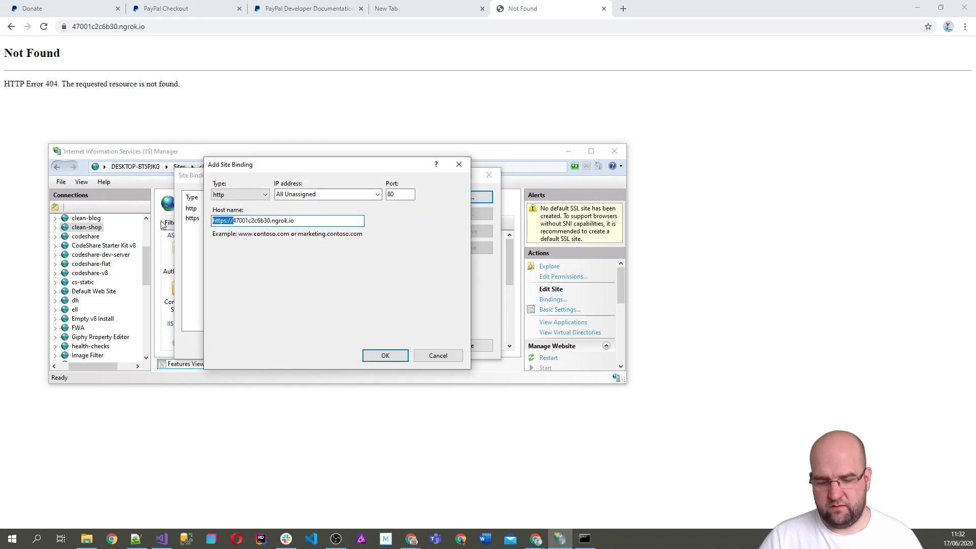
key("BackSpace")
Make the binding https on 443 with Require SNI and the clean-shop.localtest.me certificate.
left_click(239, 195)
left_click(237, 210)
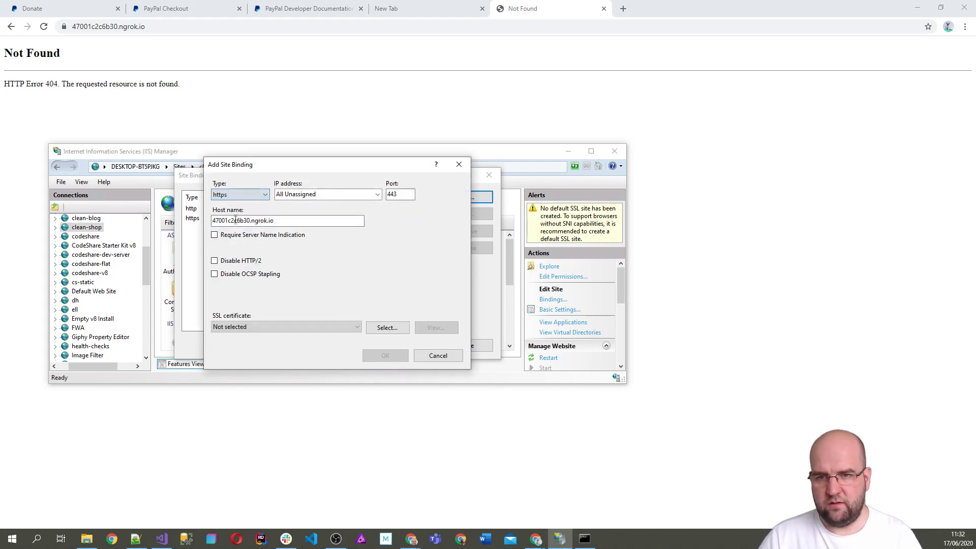
left_click(233, 237)
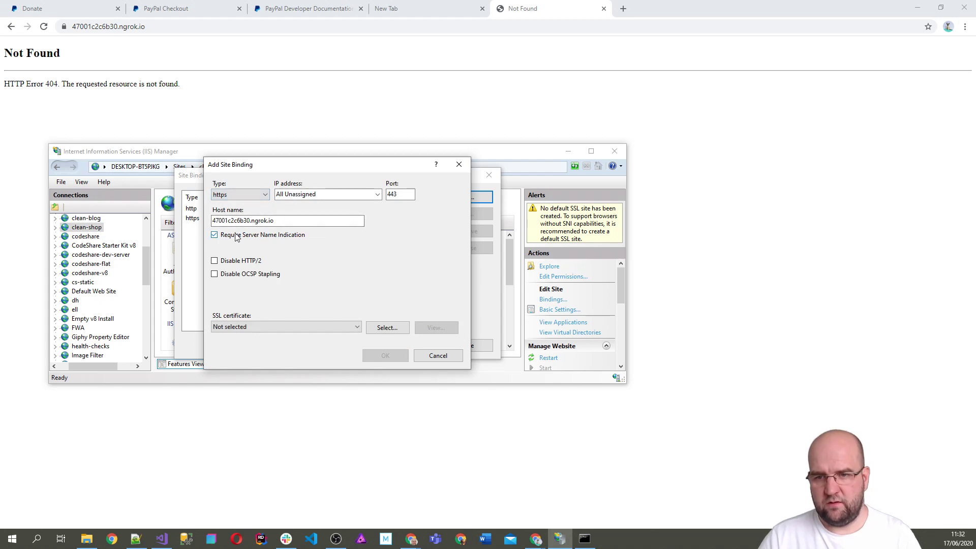
left_click(273, 329)
left_click(282, 336)
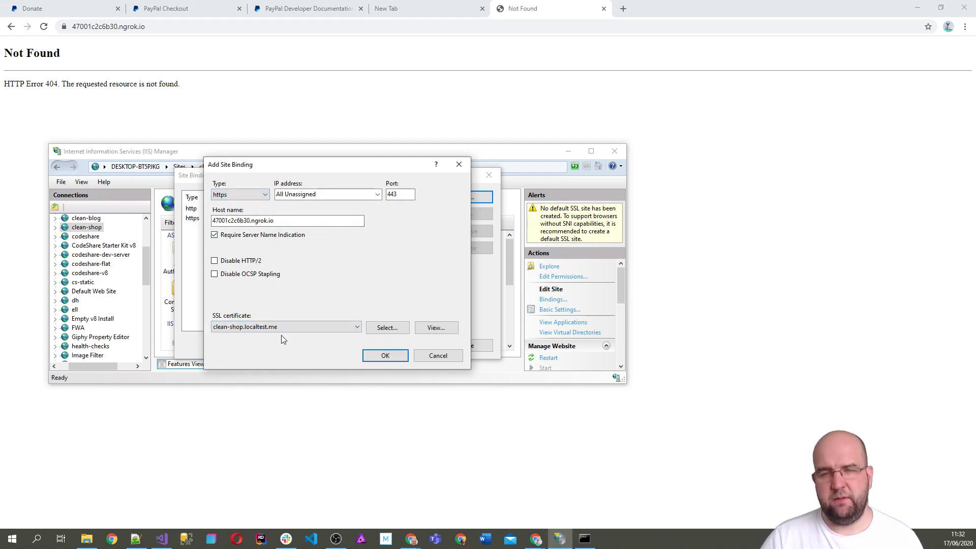
left_click(382, 357)
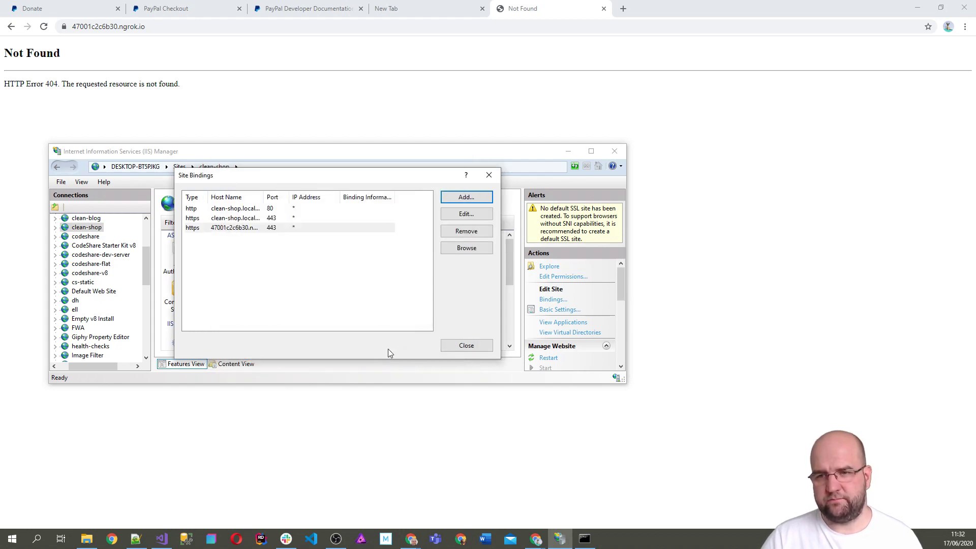
left_click(464, 346)
left_click(181, 29)
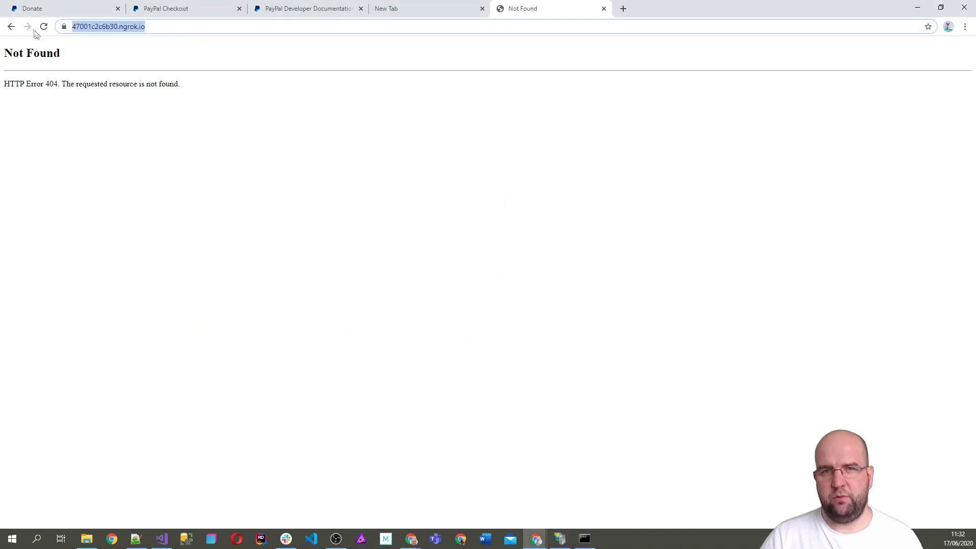
Reload the ngrok page to show the Clean Starter Kit home, then go back to PayPal Checkout.
left_click(44, 28)
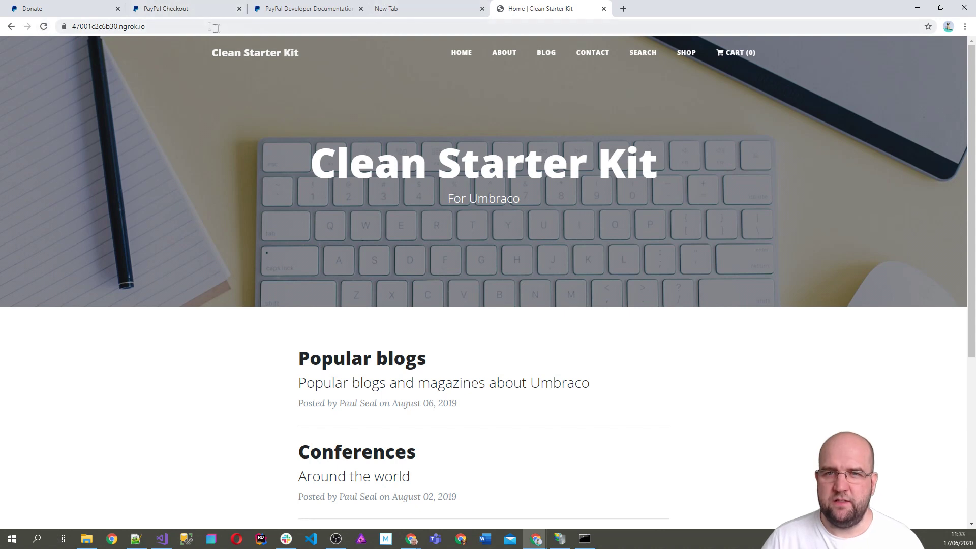
left_click(201, 25)
key("ctrl+c")
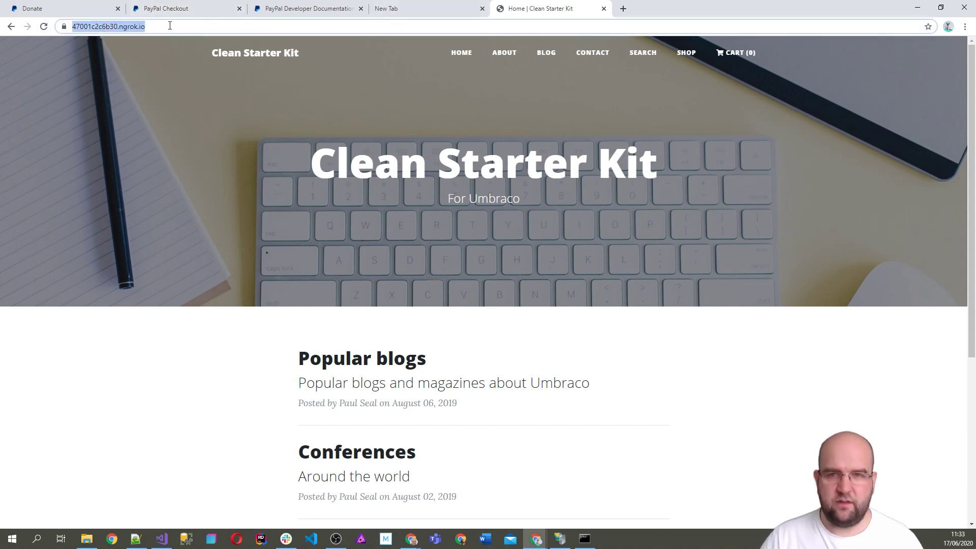
left_click(170, 8)
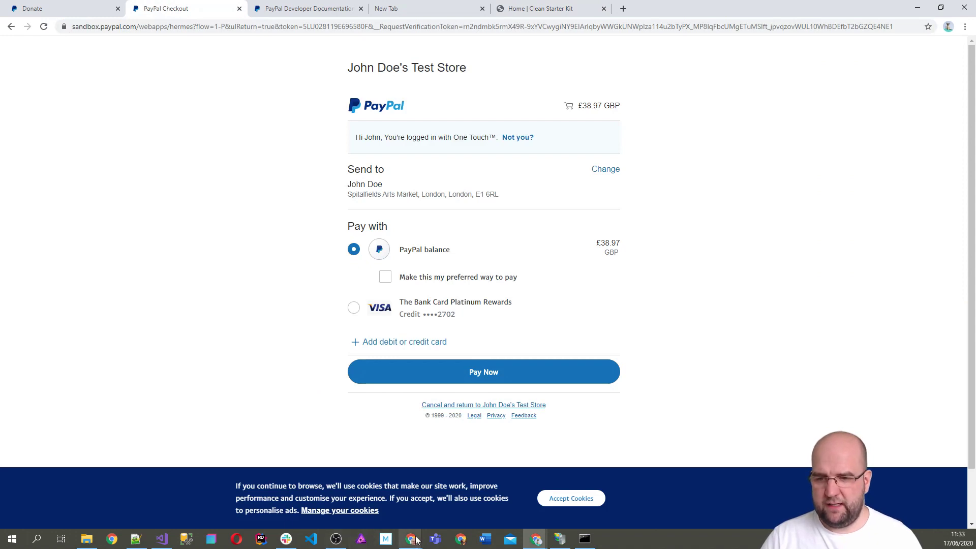
Change the sandbox webhook URL's host from cleanshop.localtest.me to 47001c2c6b30.ngrok.io.
mouse_move(408, 541)
mouse_move(388, 515)
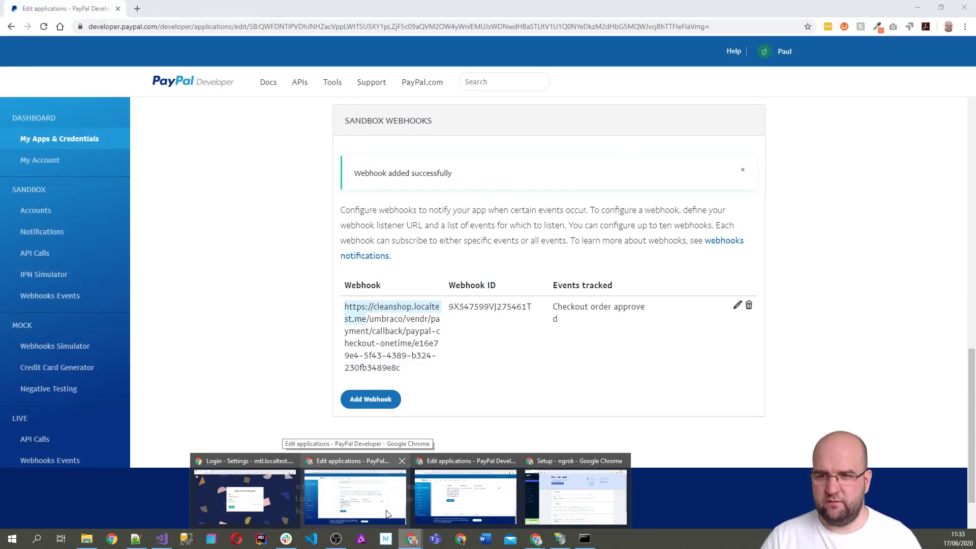
left_click(386, 511)
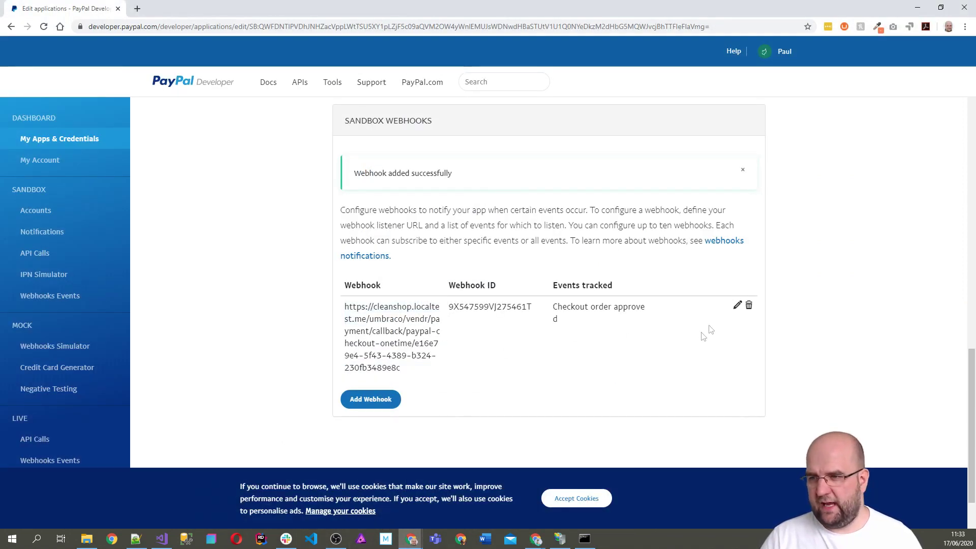
left_click(736, 308)
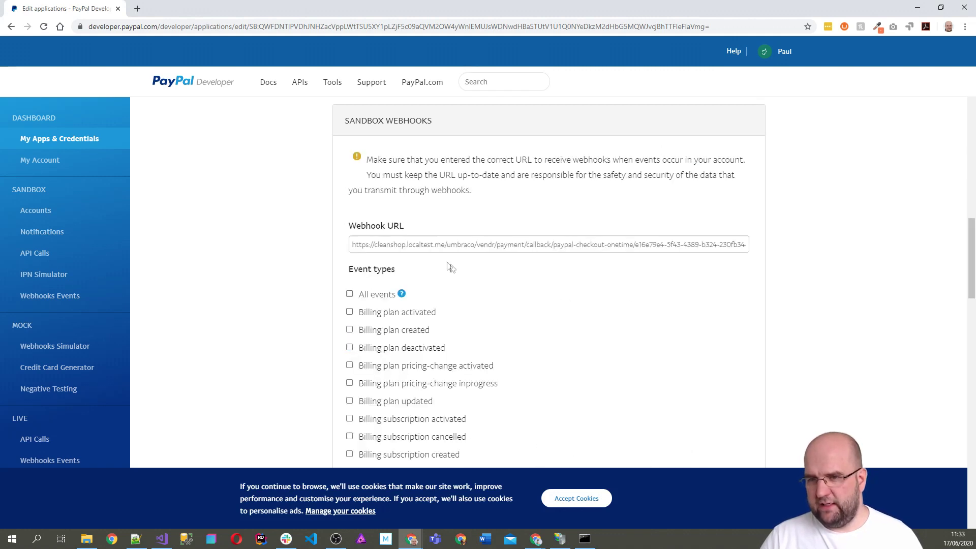
left_click_drag(440, 249, 351, 251)
key("ctrl+v")
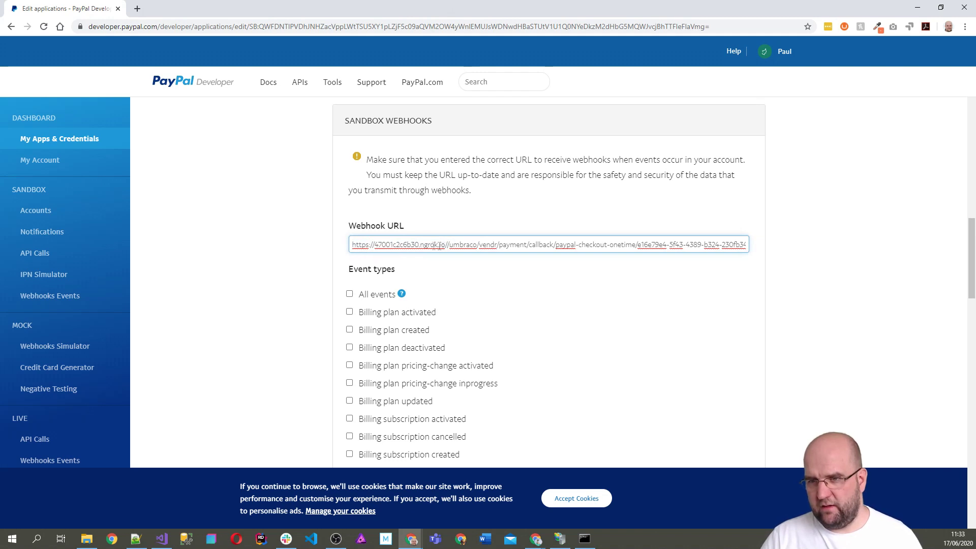
key("Delete")
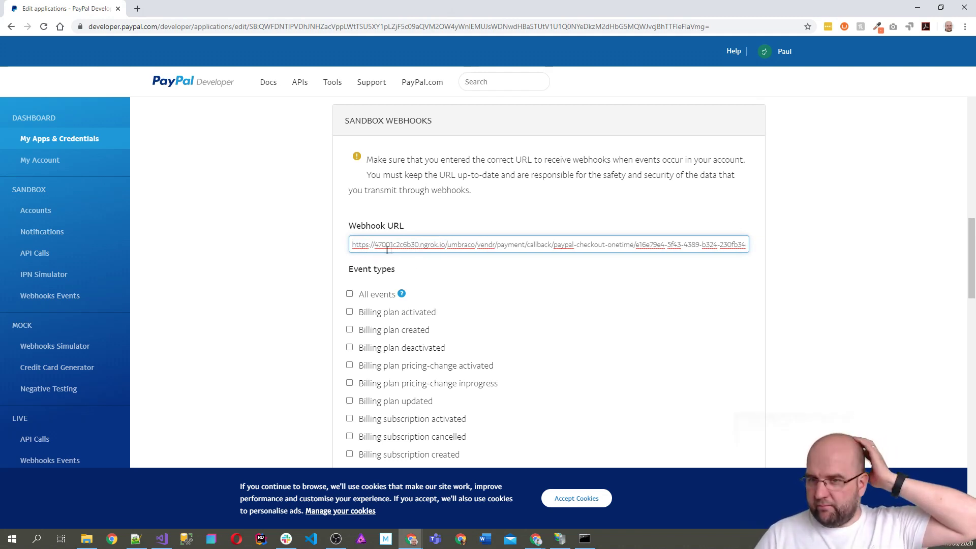
left_click_drag(377, 246, 448, 249)
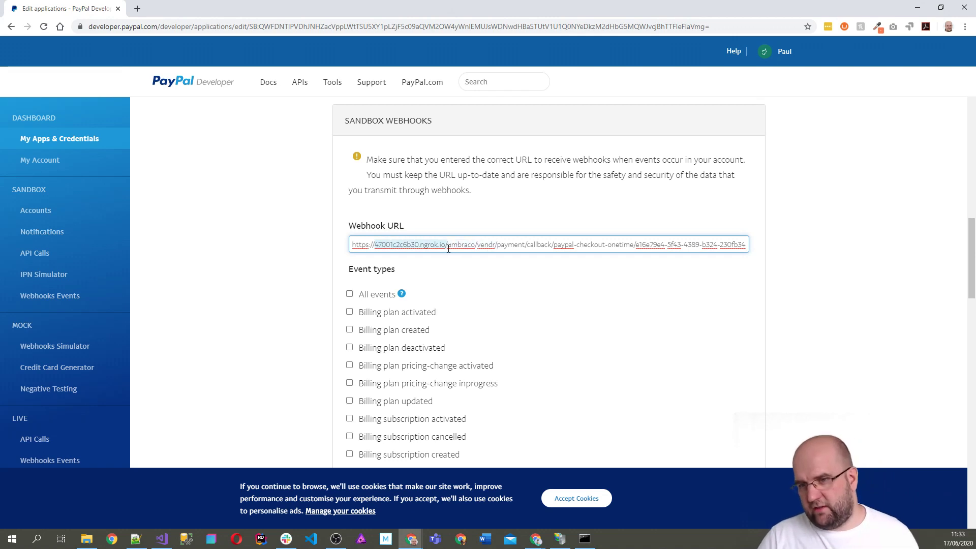
left_click(447, 248)
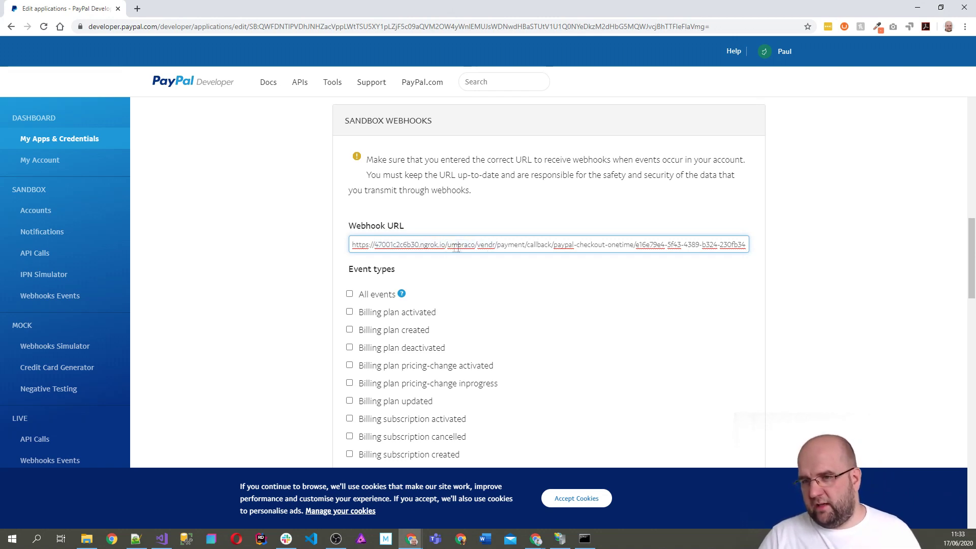
left_click_drag(445, 246, 752, 255)
left_click(652, 250)
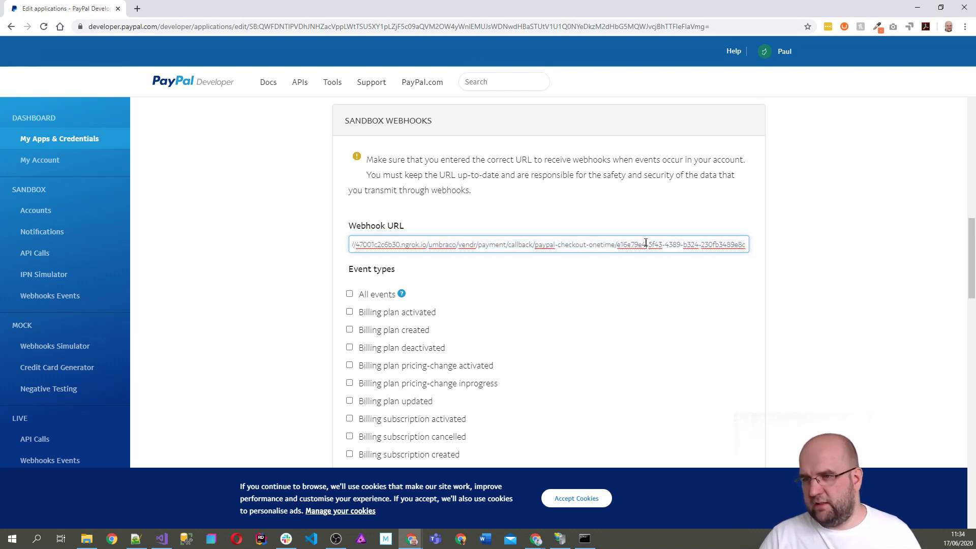
key("Home")
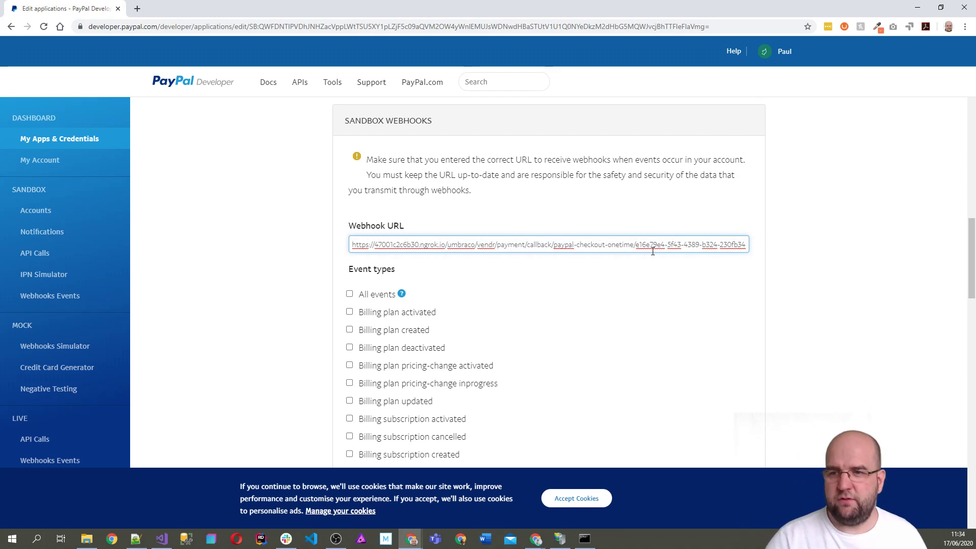
Save the webhook and copy its webhook ID 9X547599VJ275461T.
scroll(775, 305, "down", 15)
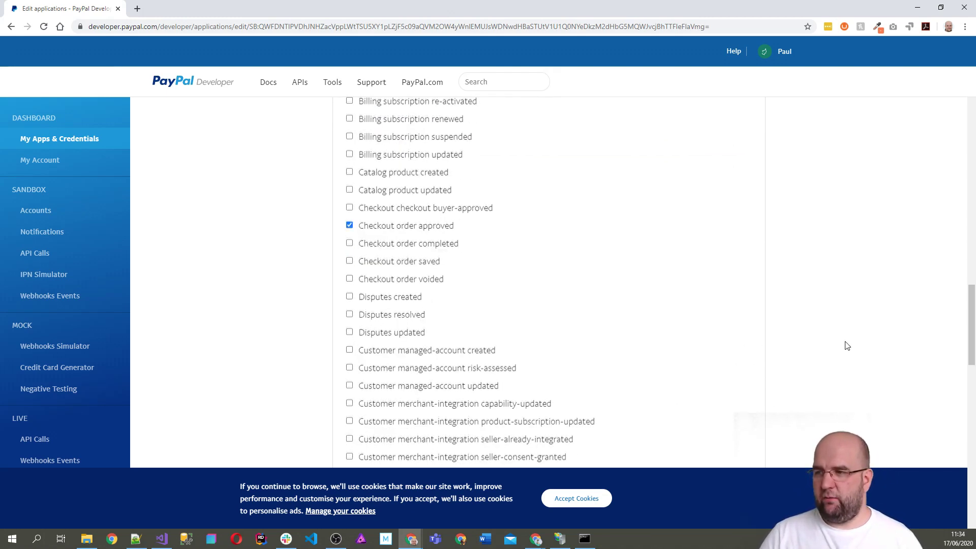
scroll(847, 346, "down", 10)
left_click(371, 238)
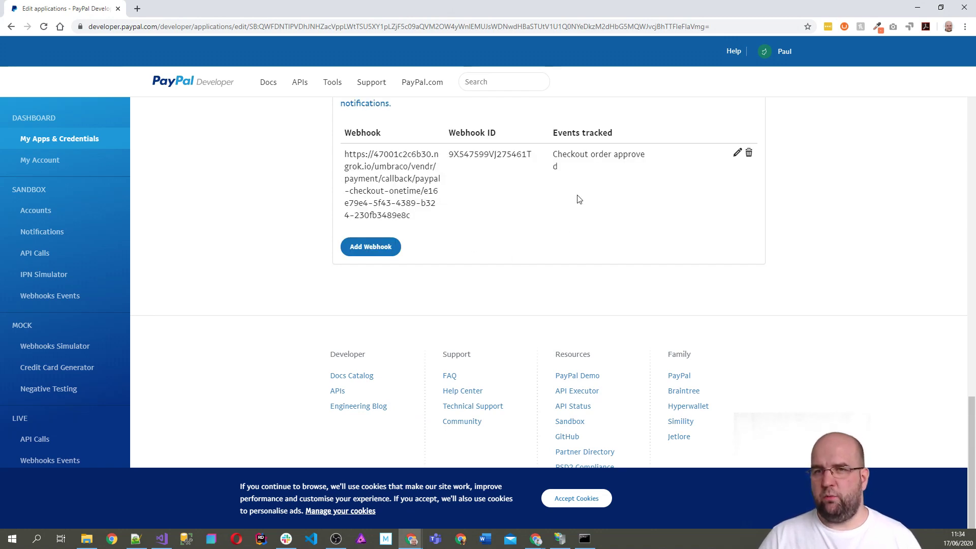
left_click_drag(534, 155, 450, 160)
key("ctrl+c")
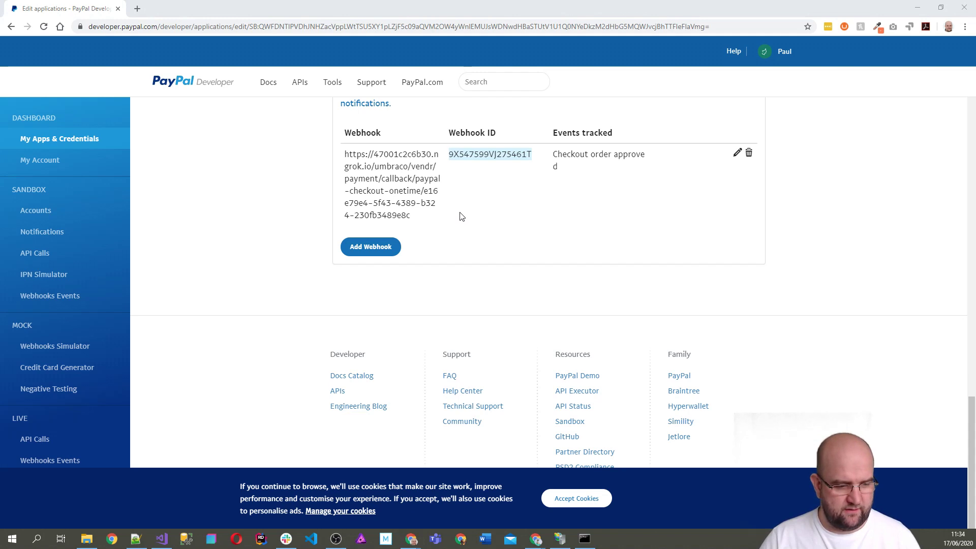
key("alt+Tab")
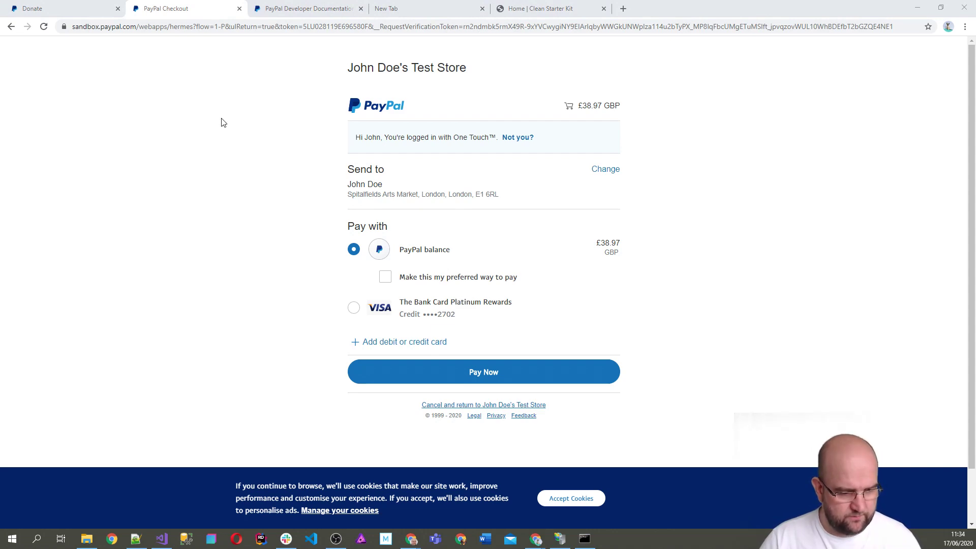
key("alt+Tab")
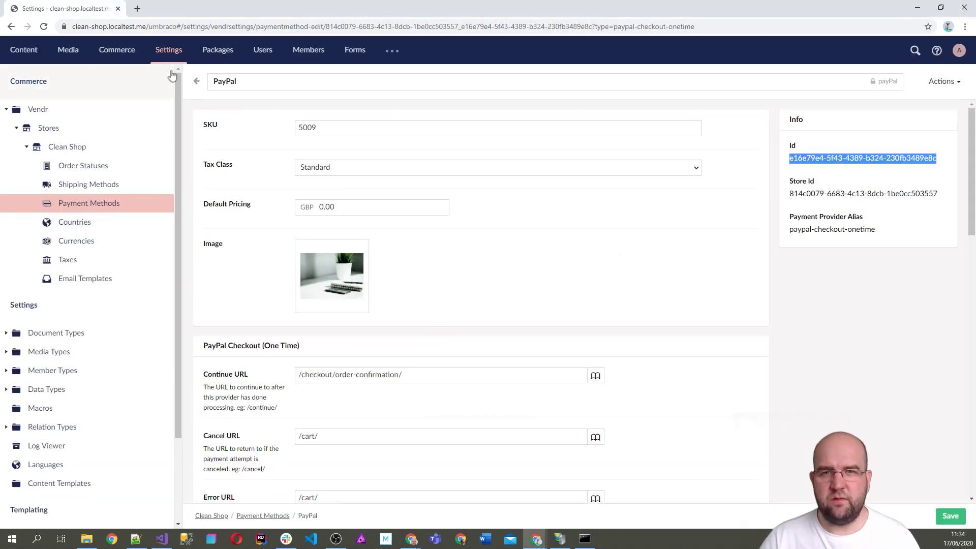
scroll(521, 268, "down", 4)
scroll(551, 275, "down", 1)
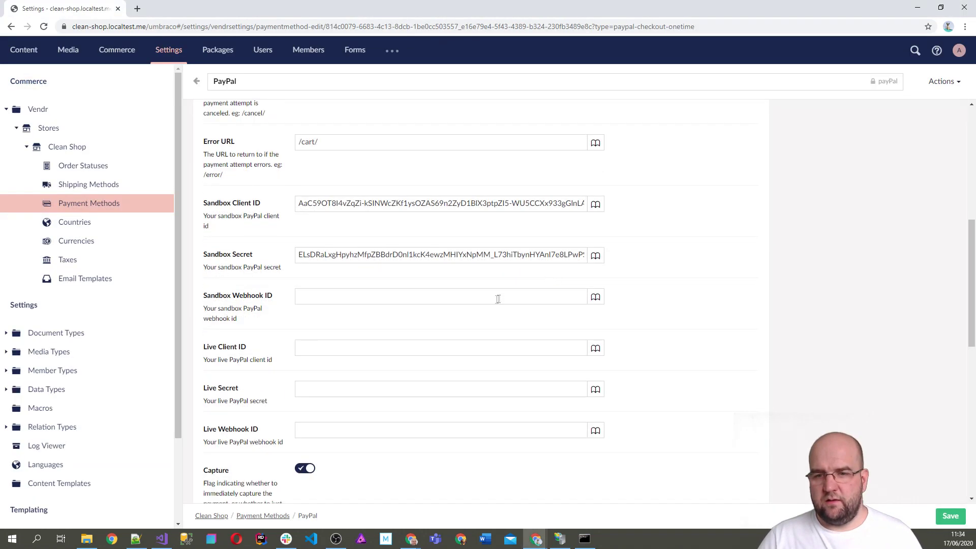
key("ctrl+v")
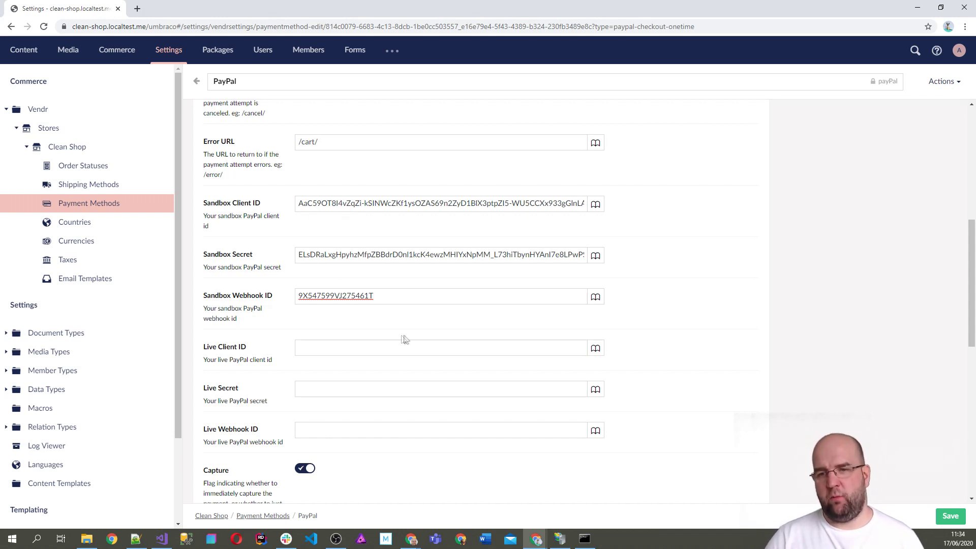
scroll(514, 343, "down", 3)
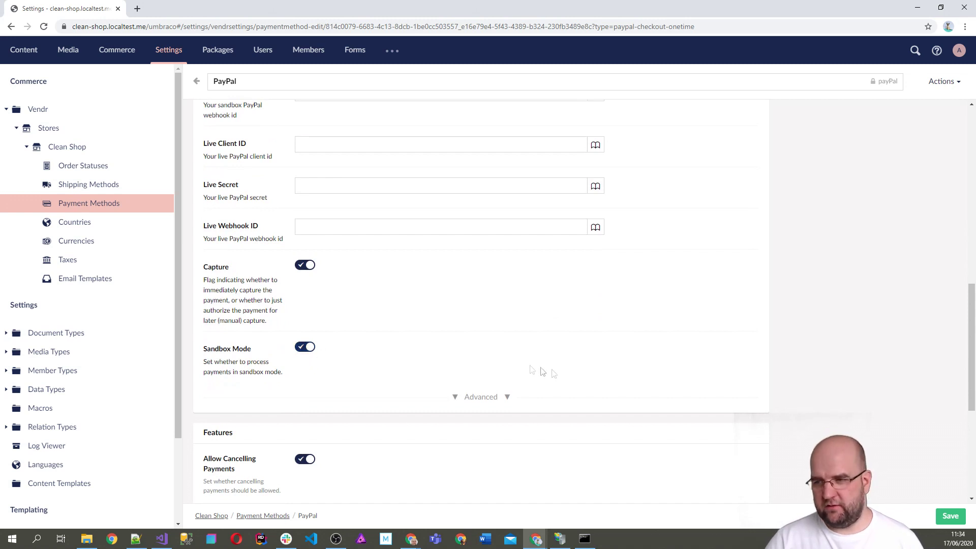
left_click(959, 519)
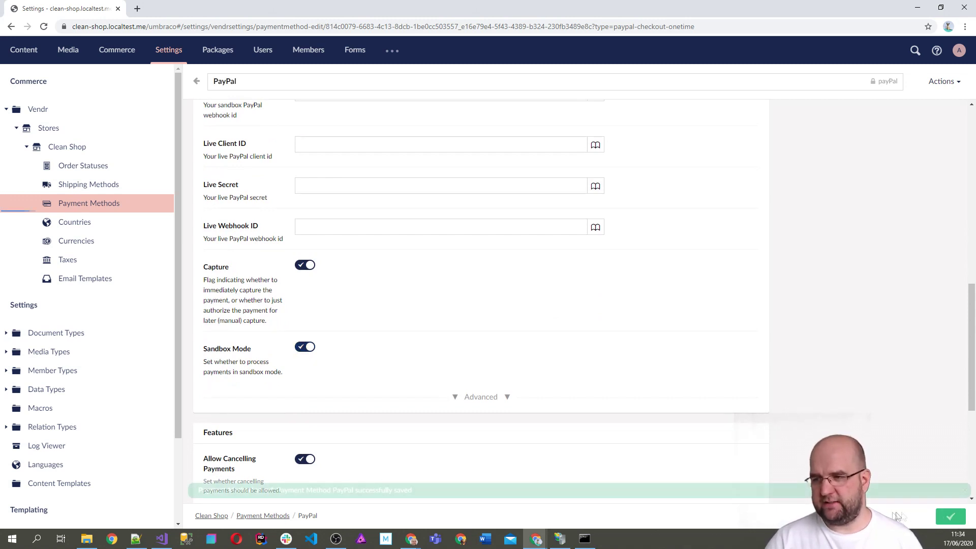
scroll(508, 424, "up", 5)
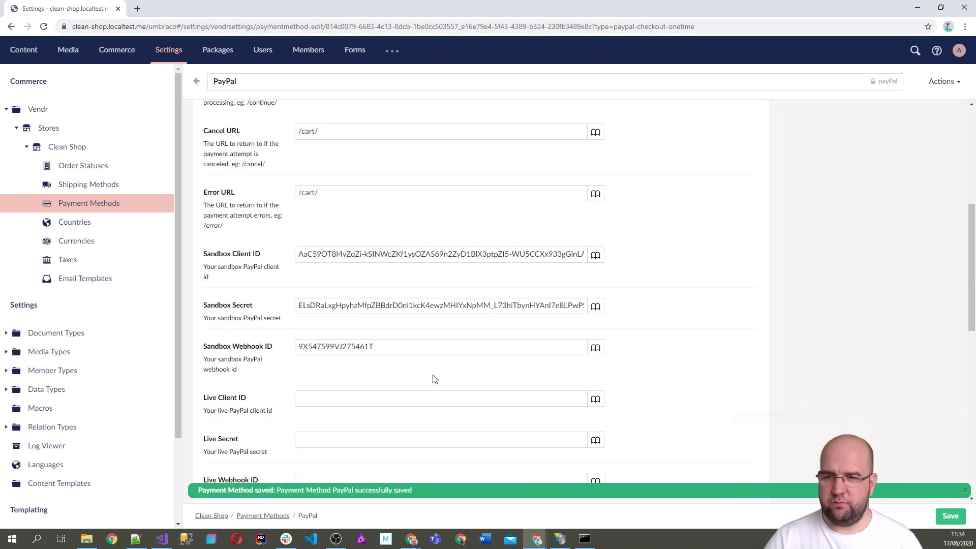
scroll(468, 389, "up", 6)
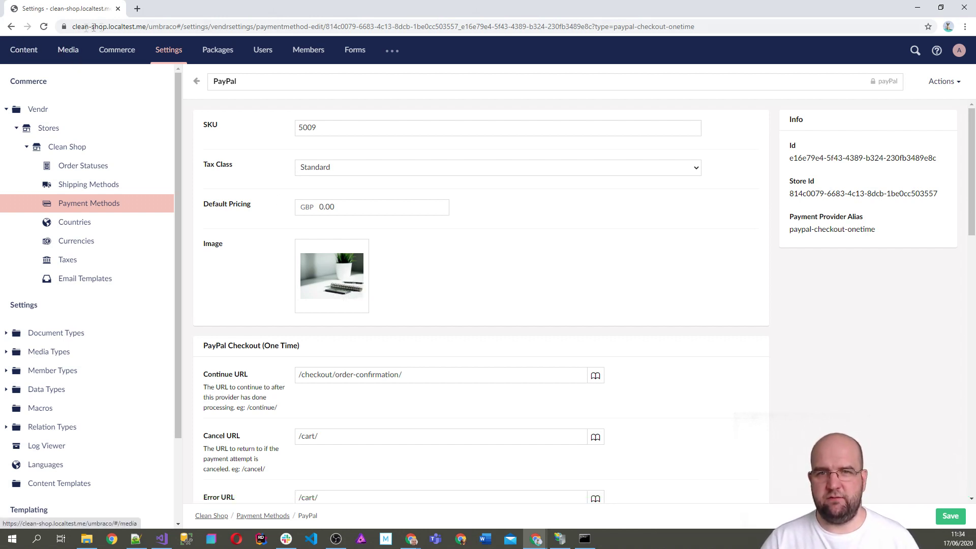
Open the shop home page in a new tab and go from the cart to checkout.
left_click_drag(148, 27, 71, 27)
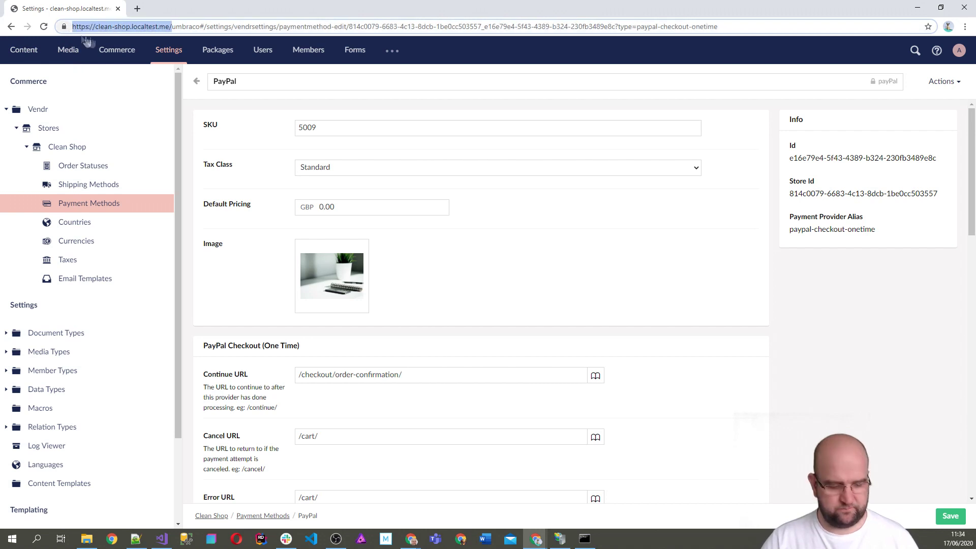
key("ctrl+c")
key("ctrl+t")
key("ctrl+v")
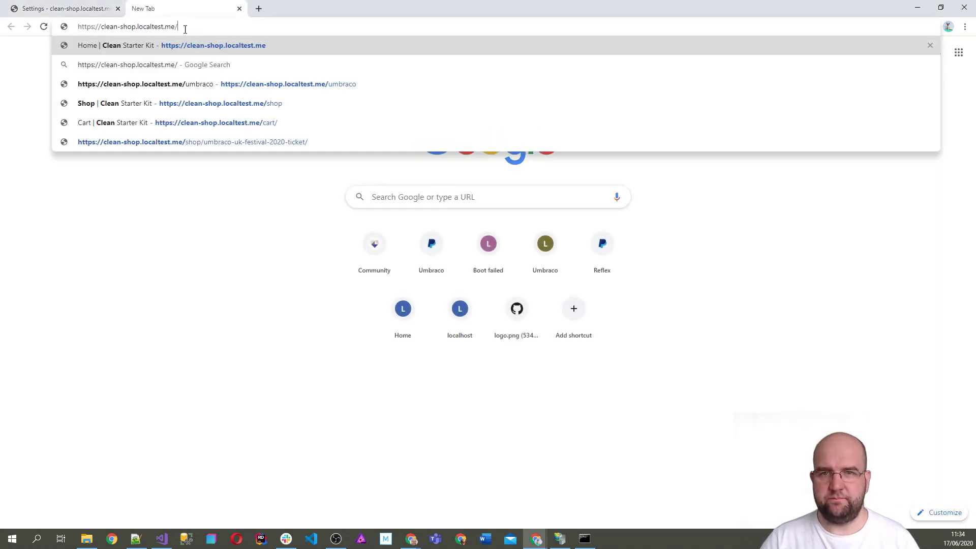
key("Return")
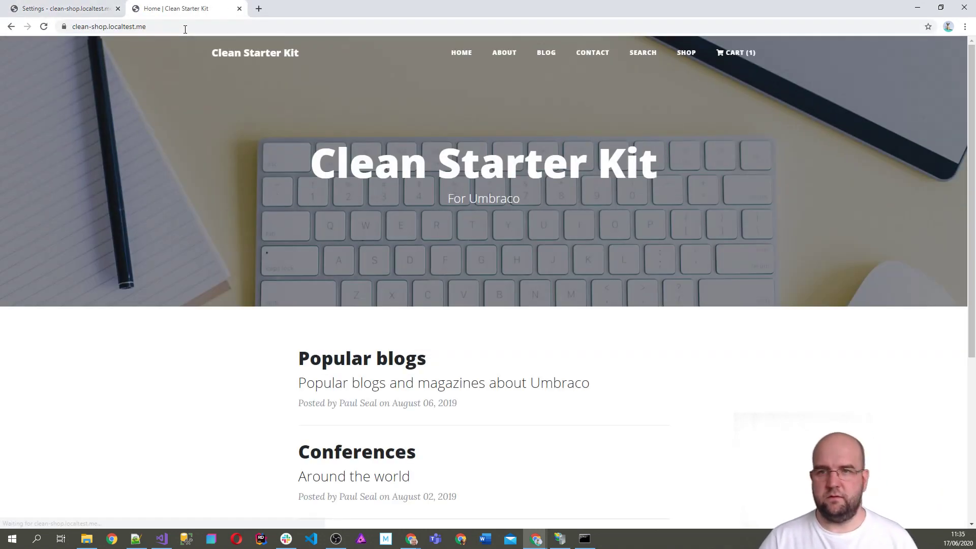
left_click(736, 52)
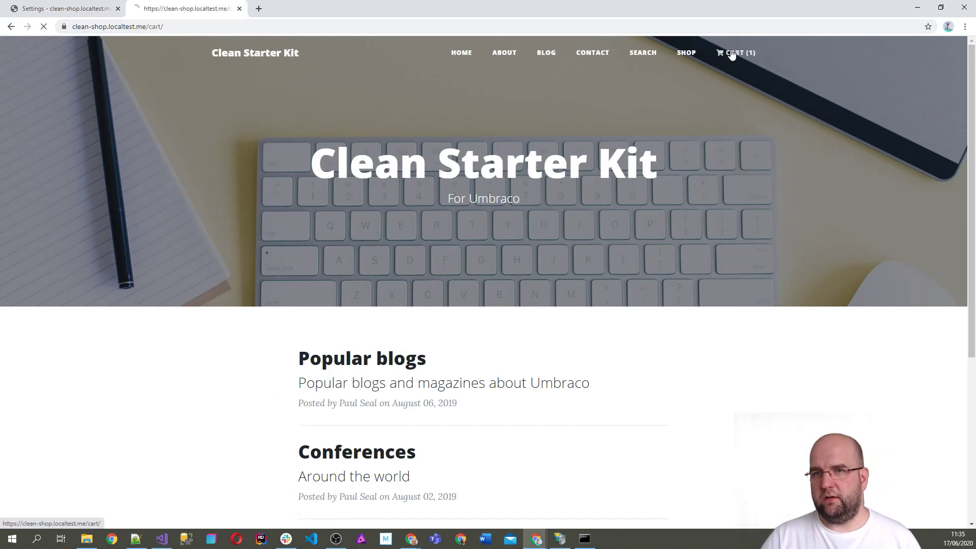
scroll(381, 262, "down", 2)
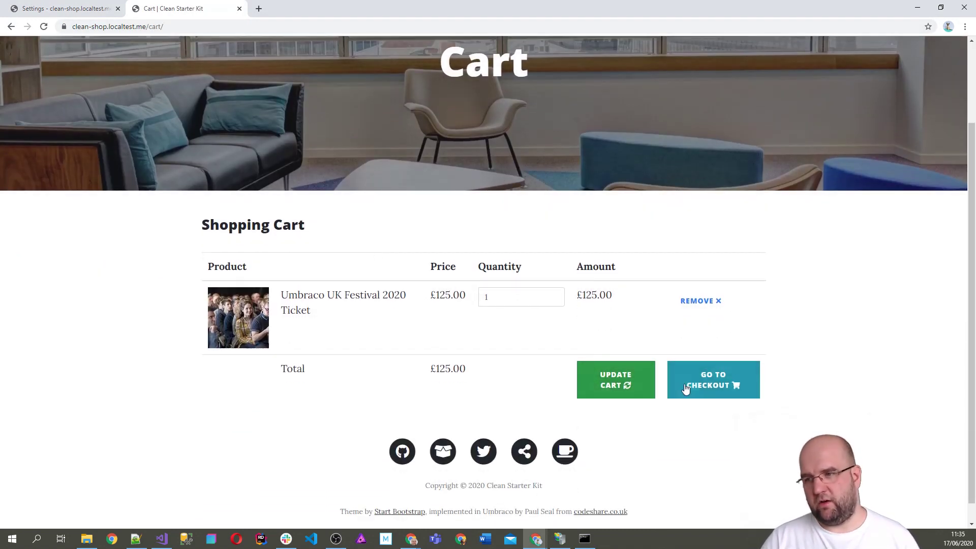
left_click(717, 385)
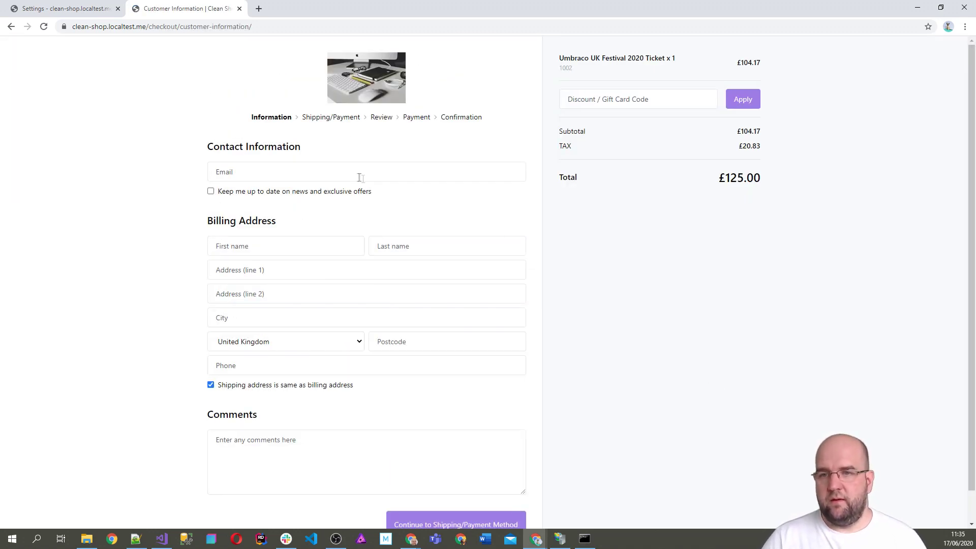
Autofill the saved customer details, choose PayPal payment, continue to review and accept the terms.
left_click(360, 178)
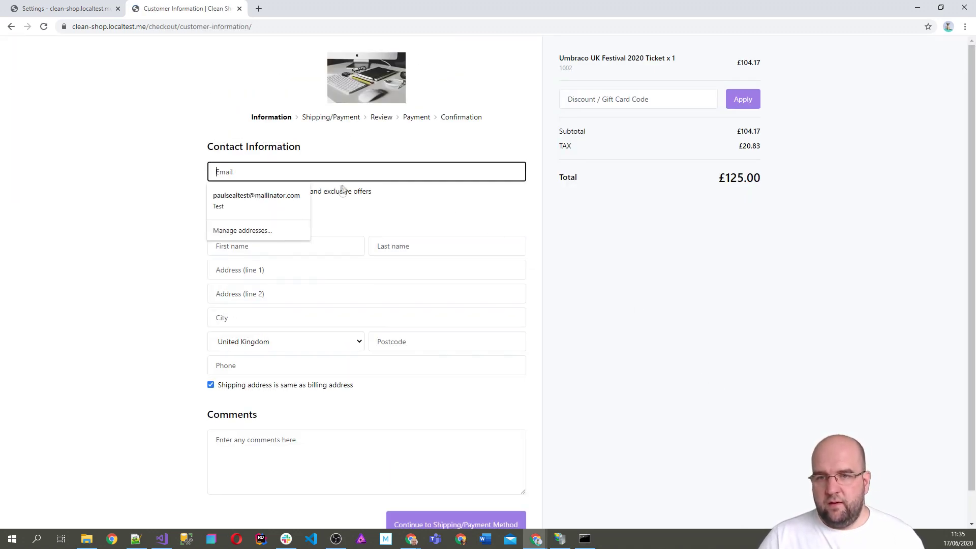
left_click(288, 196)
scroll(458, 410, "down", 1)
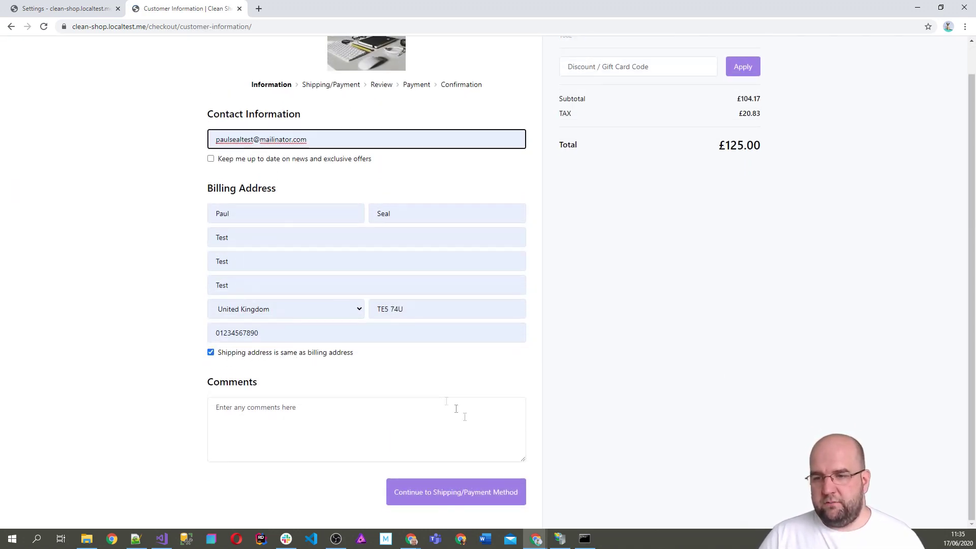
left_click(468, 490)
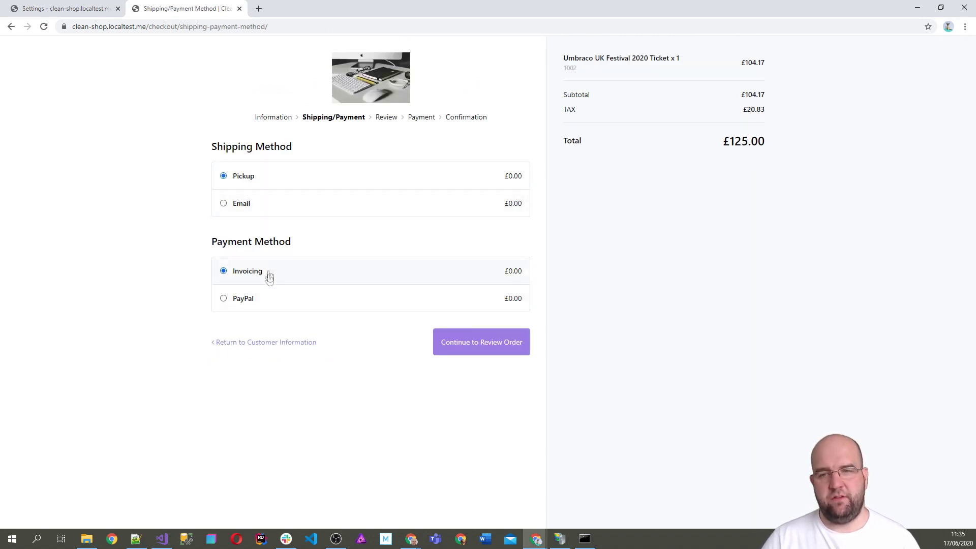
left_click(250, 301)
left_click(498, 347)
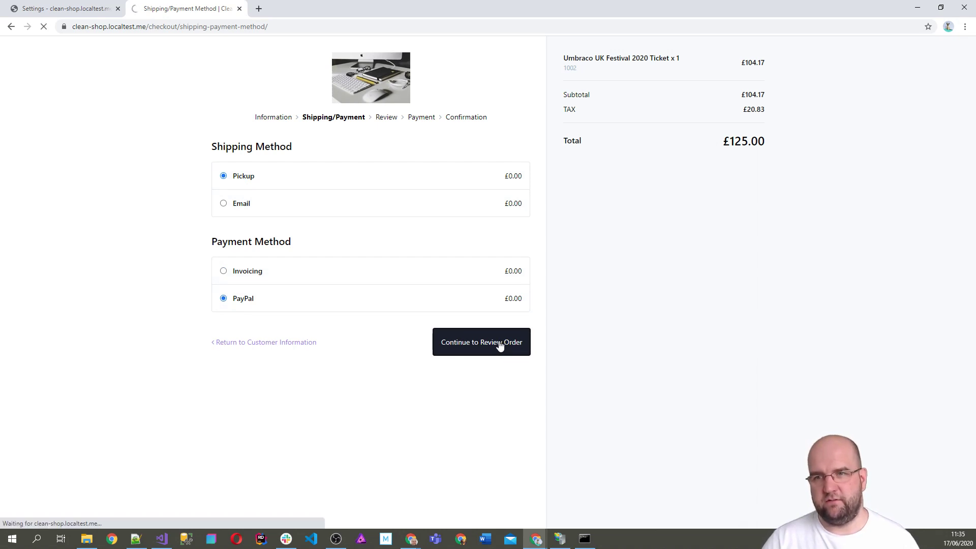
left_click_drag(251, 324, 233, 323)
left_click(369, 328)
Continue to Process Payment to load the PayPal sandbox checkout for the £125.00 order.
left_click(491, 372)
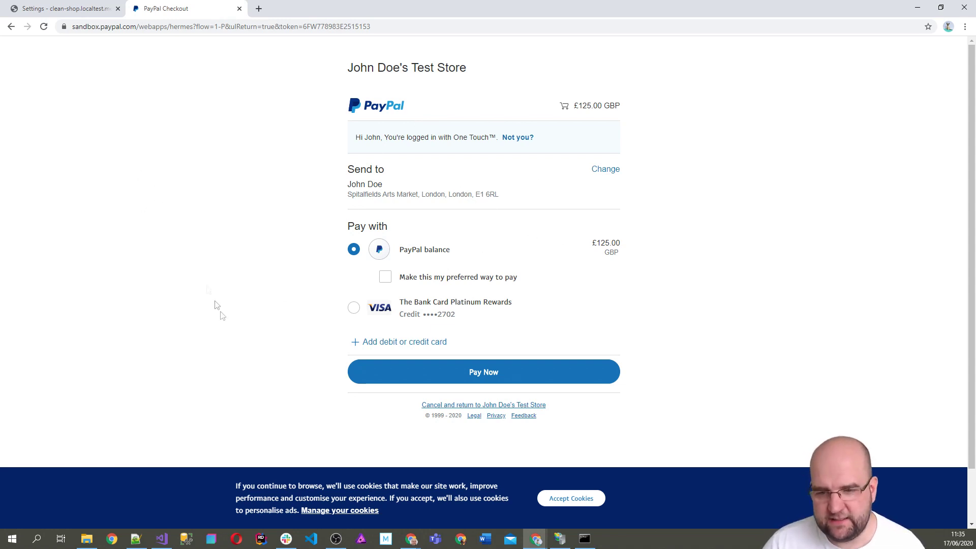
mouse_move(414, 544)
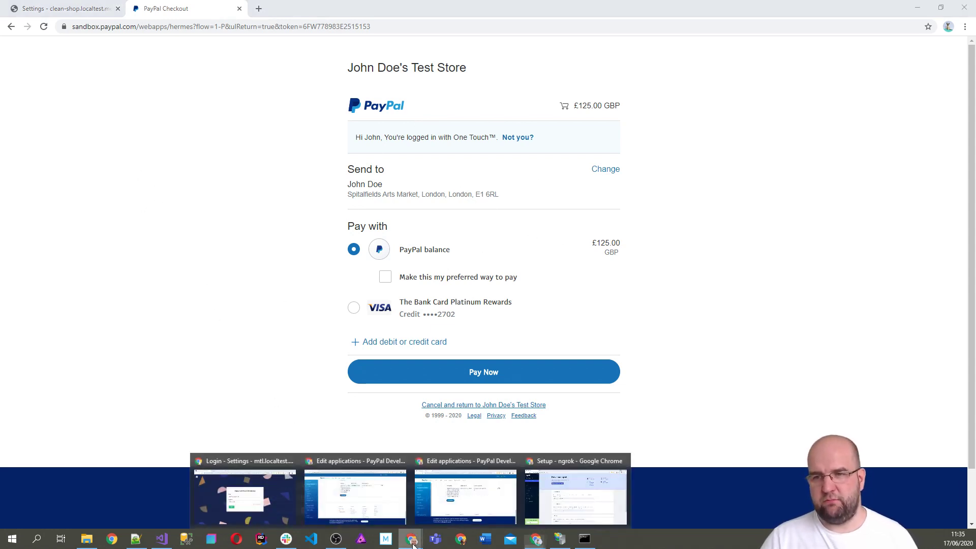
left_click(367, 499)
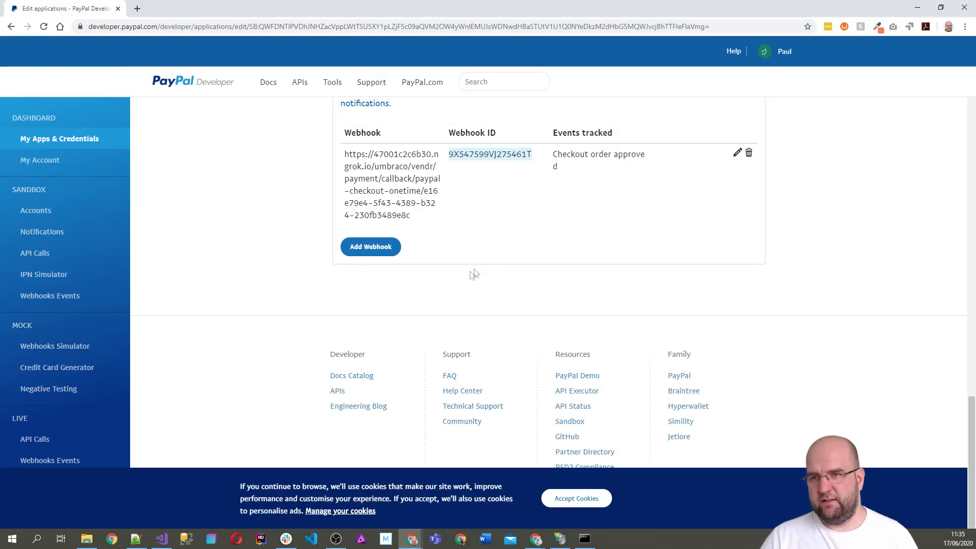
scroll(470, 252, "up", 7)
scroll(473, 257, "up", 10)
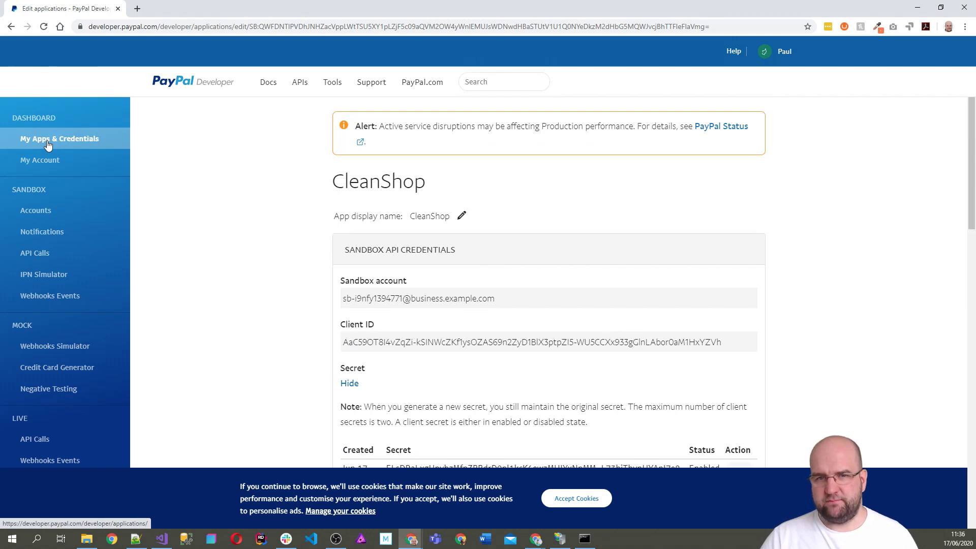
left_click(36, 210)
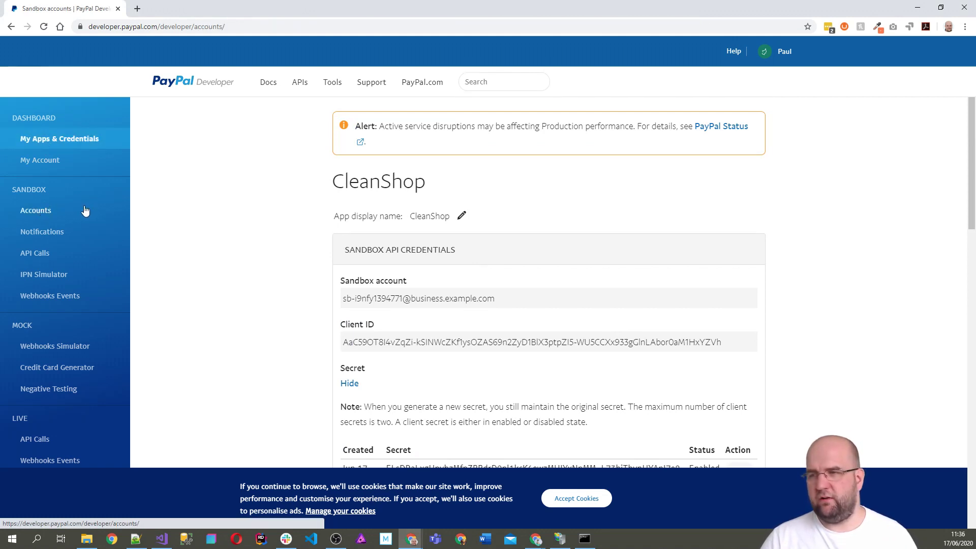
scroll(264, 201, "down", 2)
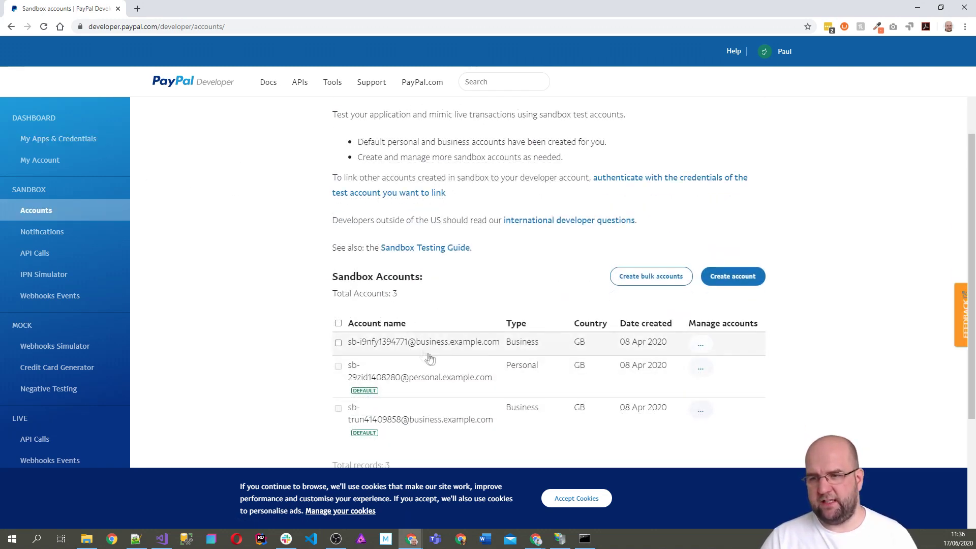
scroll(463, 364, "down", 2)
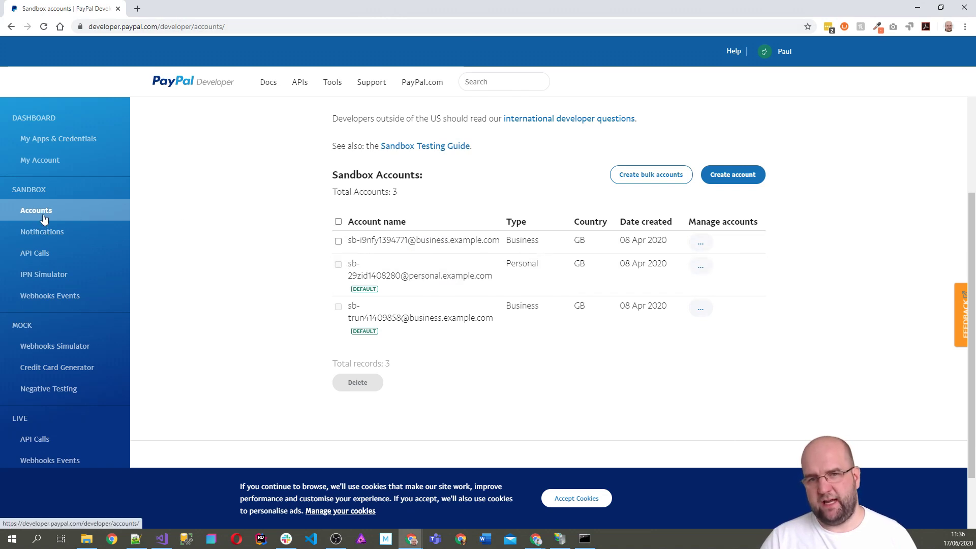
left_click(700, 267)
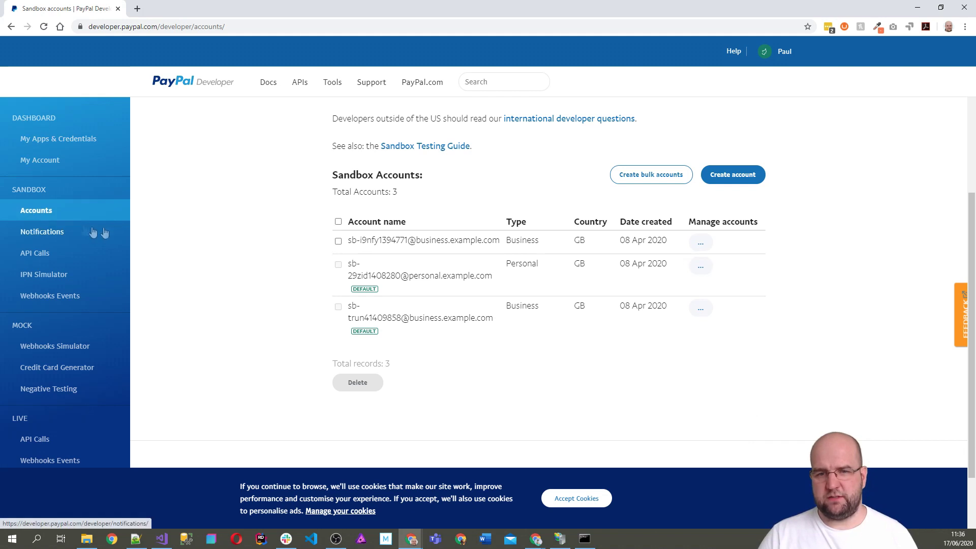
left_click(917, 6)
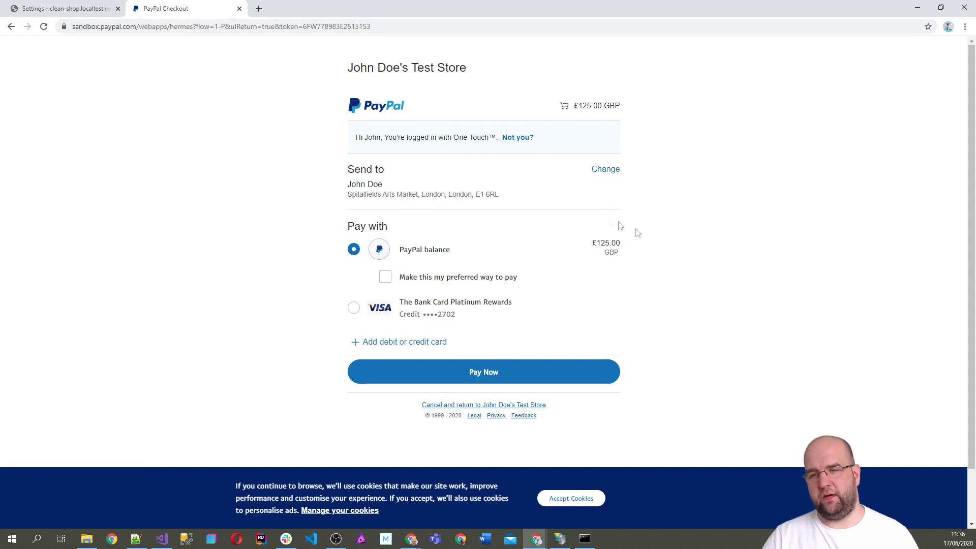
Pay the £125.00 order with Pay Now using the sandbox PayPal balance.
left_click(485, 376)
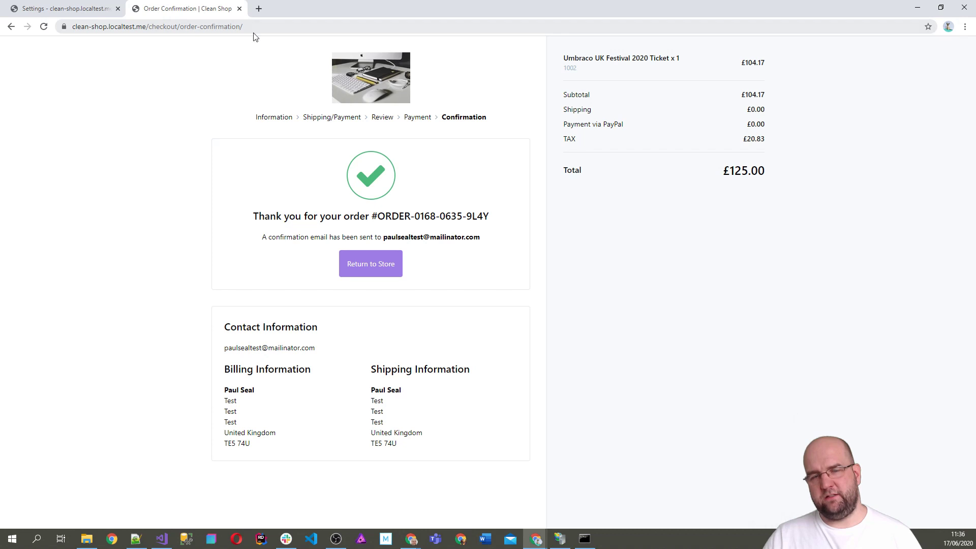
Check the Continue URL /checkout/order-confirmation/, return to the store home, then reopen the PayPal settings.
left_click(102, 11)
scroll(415, 189, "down", 4)
left_click_drag(404, 172, 298, 180)
left_click(197, 15)
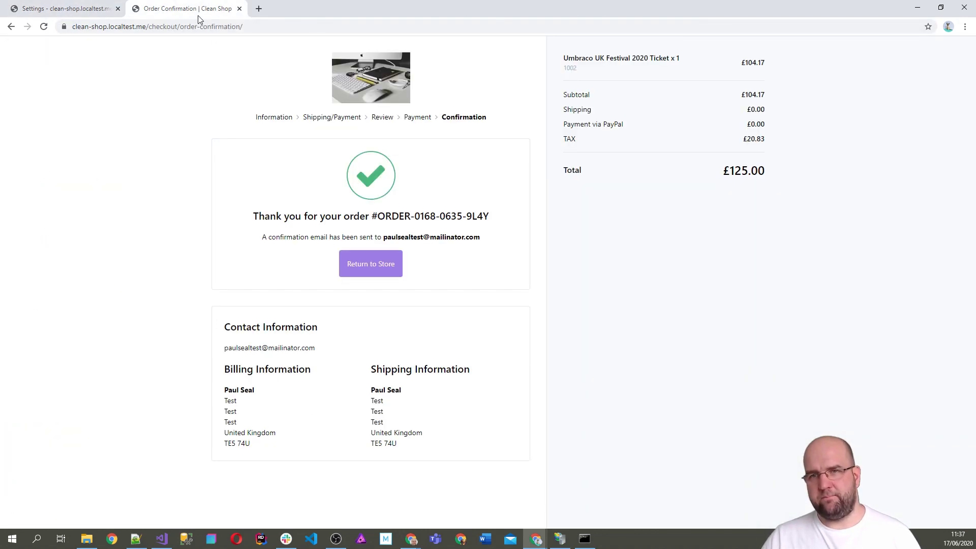
left_click(360, 270)
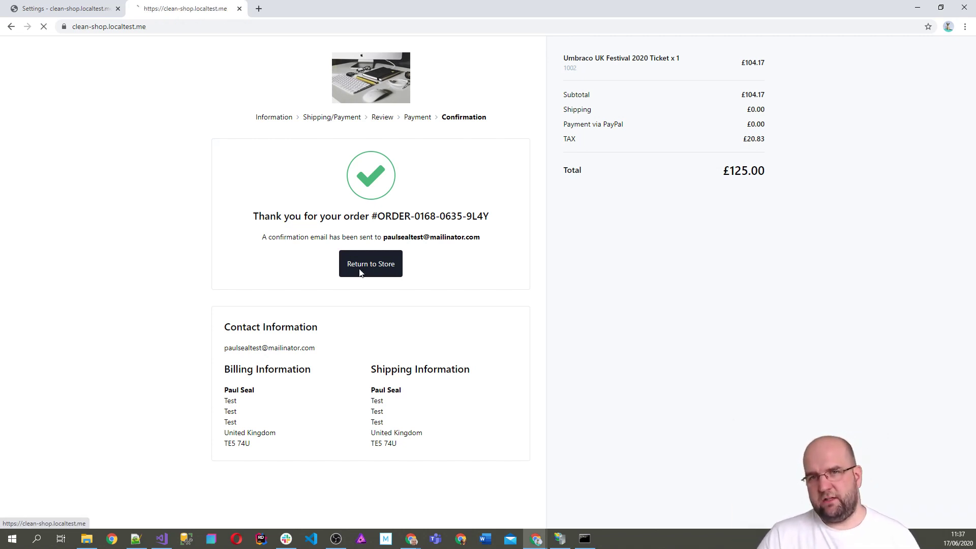
left_click(56, 15)
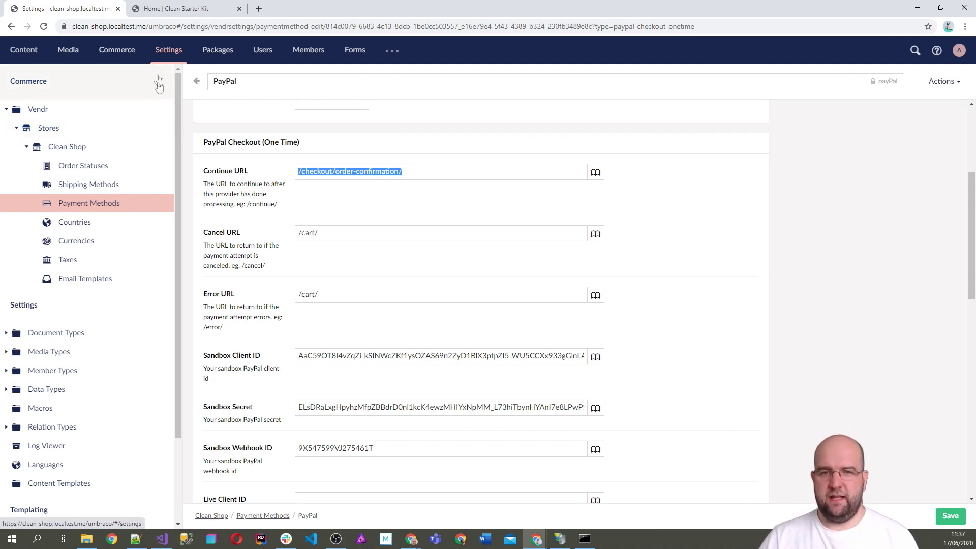
Open the Clean Shop store's Orders list in the Commerce section.
left_click(23, 53)
left_click(104, 53)
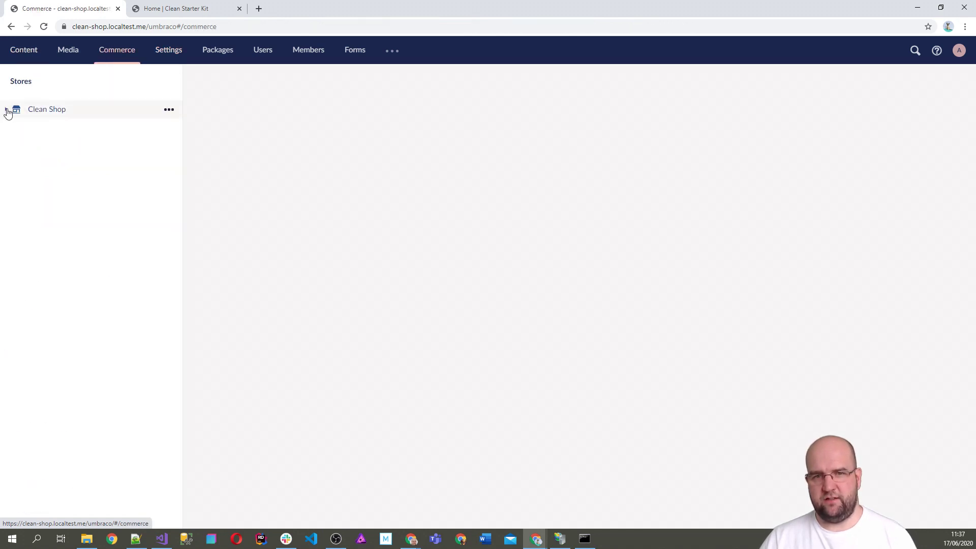
left_click(7, 109)
left_click(62, 132)
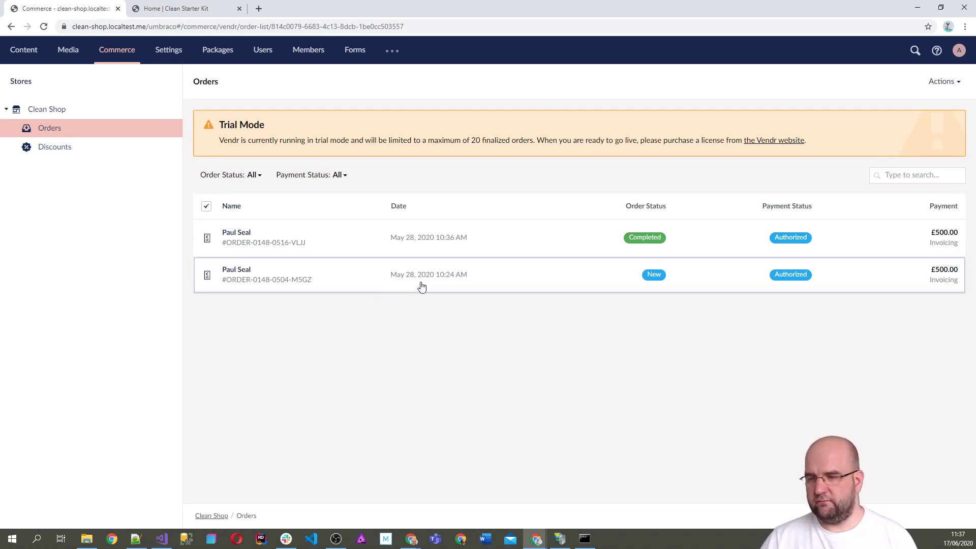
Reload the orders list until the new £125.00 PayPal order appears as Captured.
left_click(44, 27)
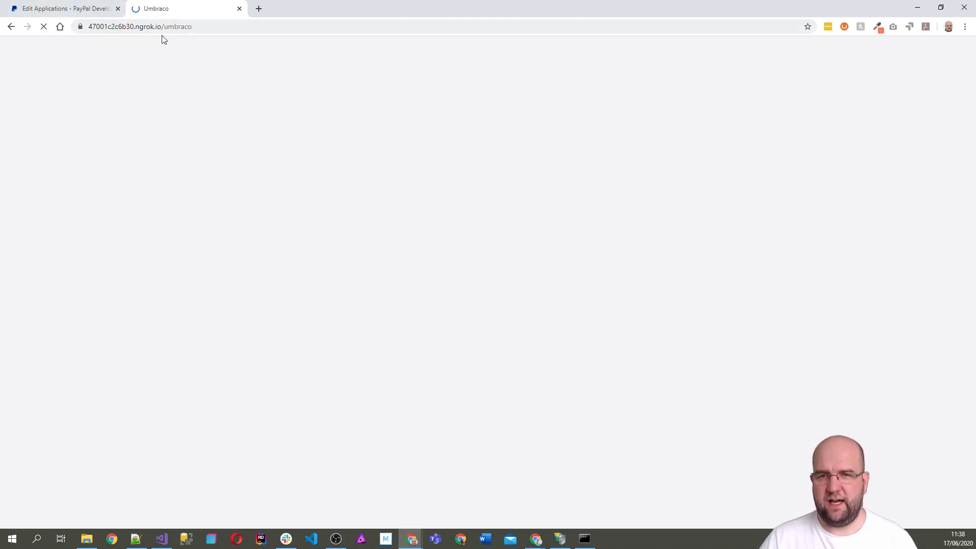
key("alt+Tab")
left_click(43, 26)
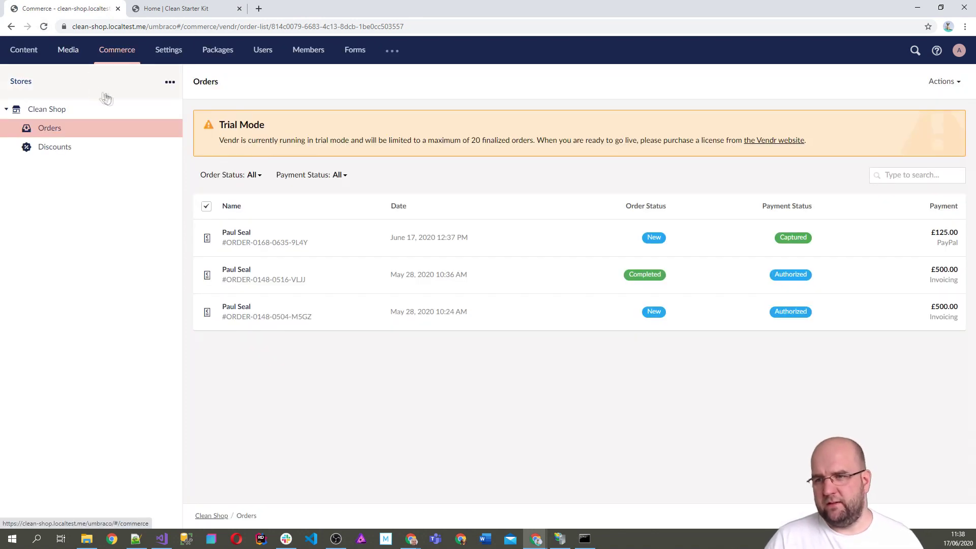
mouse_move(416, 242)
left_click(415, 242)
left_click(395, 247)
left_click(246, 239)
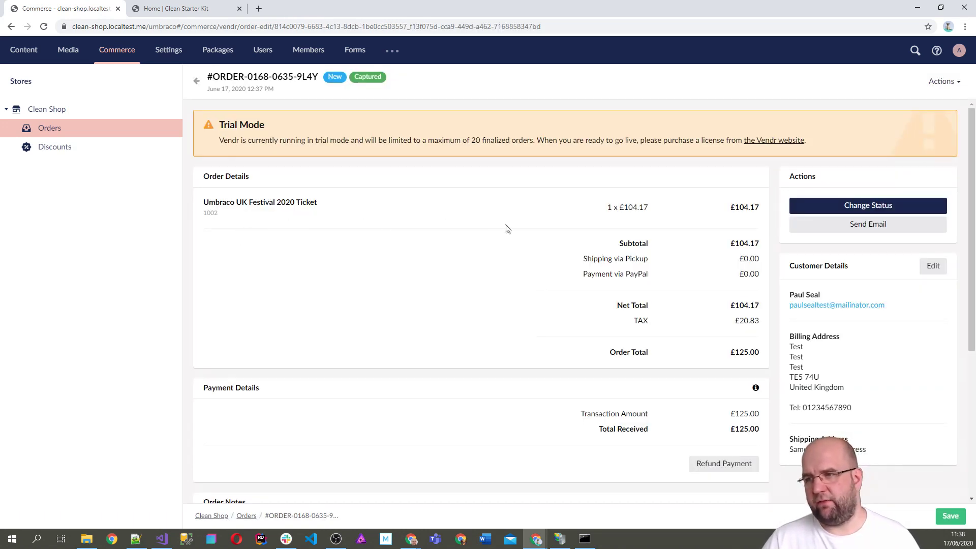
scroll(658, 253, "down", 5)
scroll(832, 261, "up", 5)
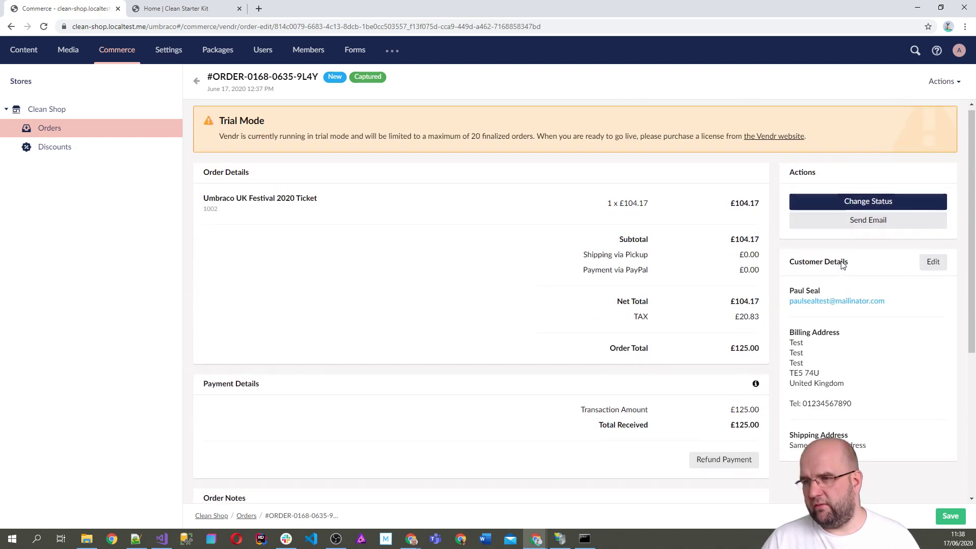